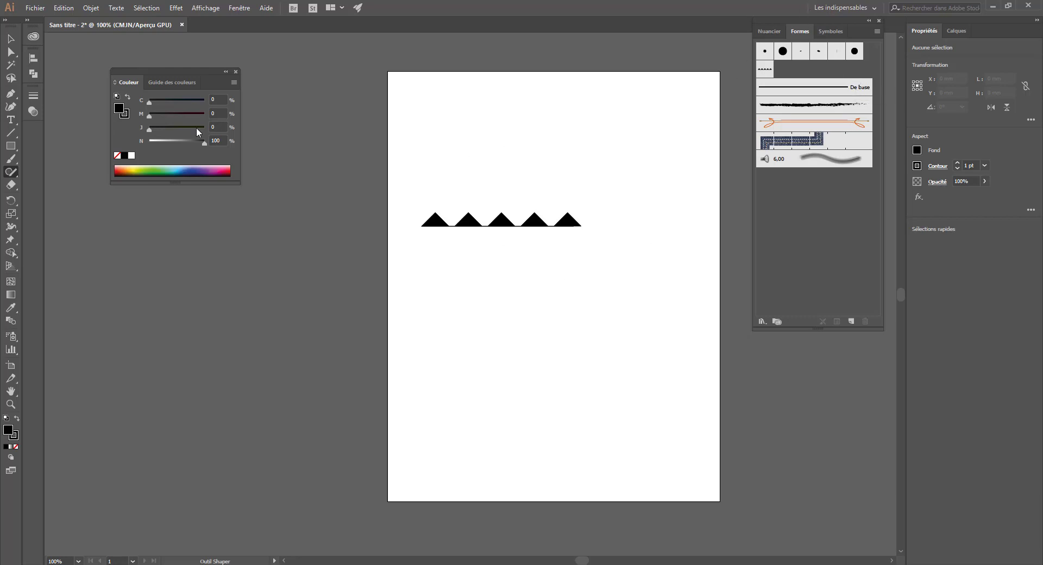
Ungroup the row of five black triangles and its base line
left_click(11, 39)
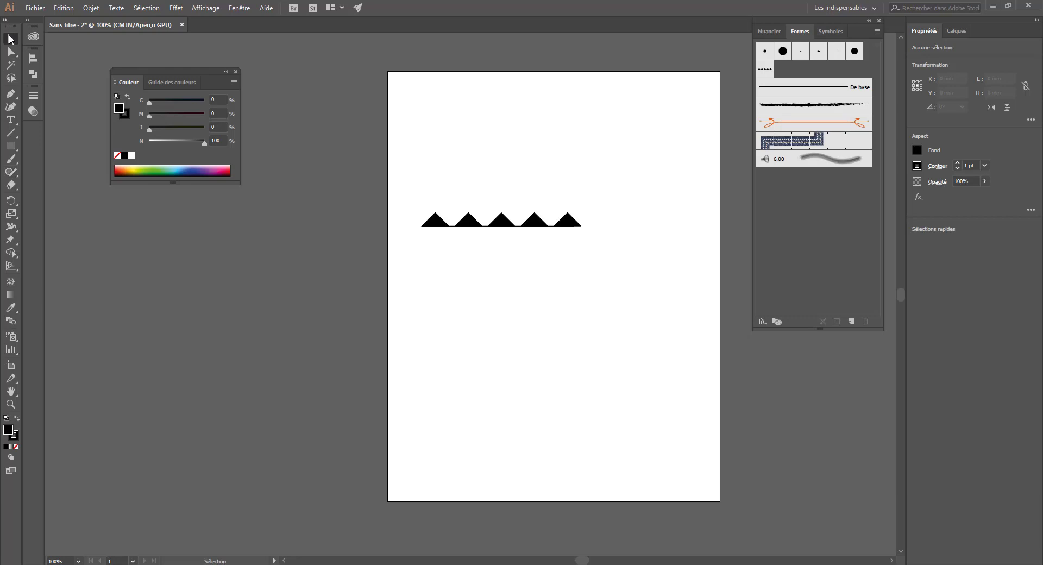
left_click(536, 222)
right_click(531, 218)
left_click(555, 307)
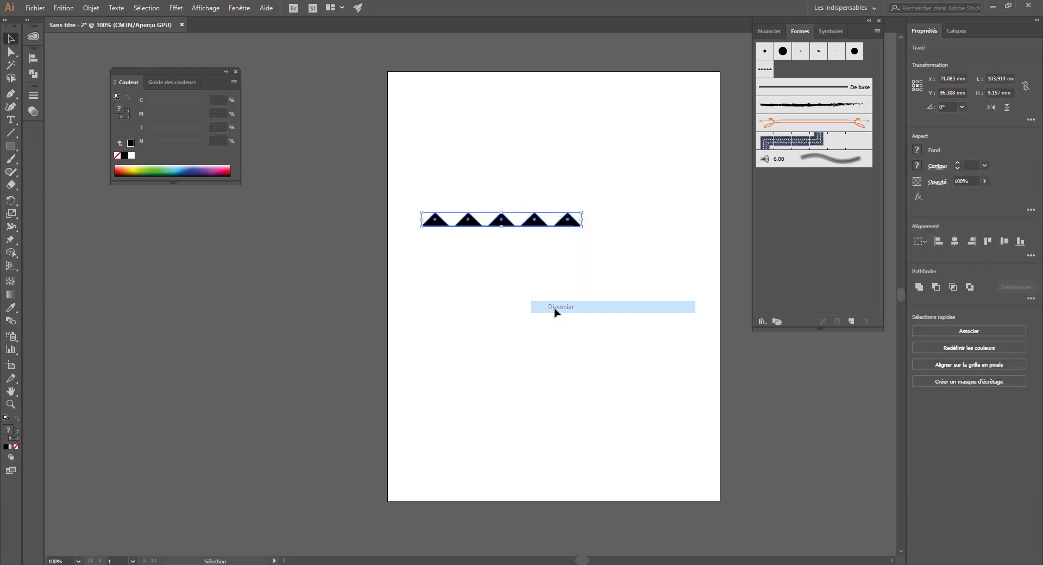
left_click(560, 282)
left_click_drag(628, 197, 409, 258)
left_click_drag(569, 219, 806, 201)
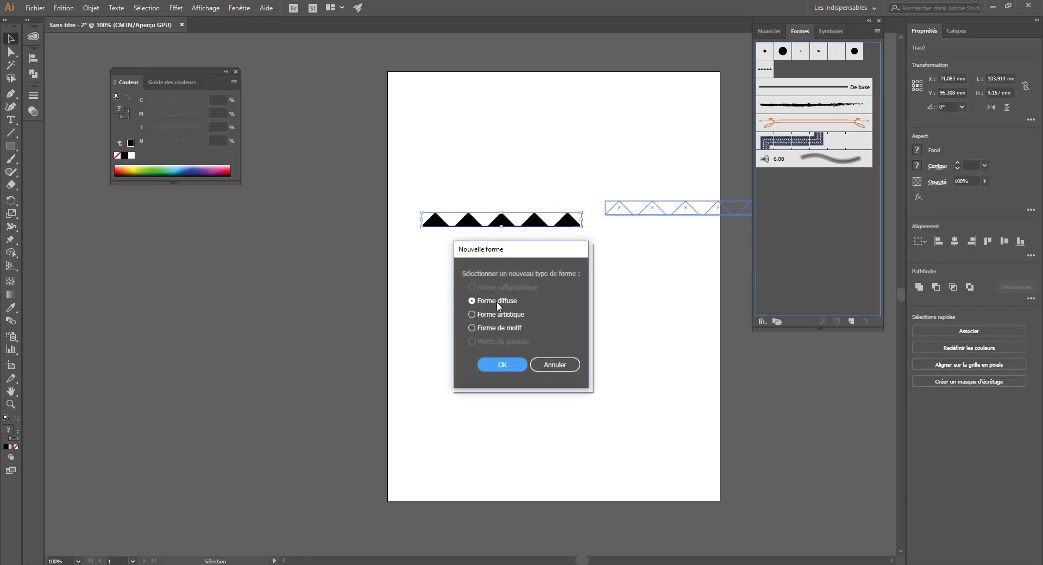
left_click(538, 365)
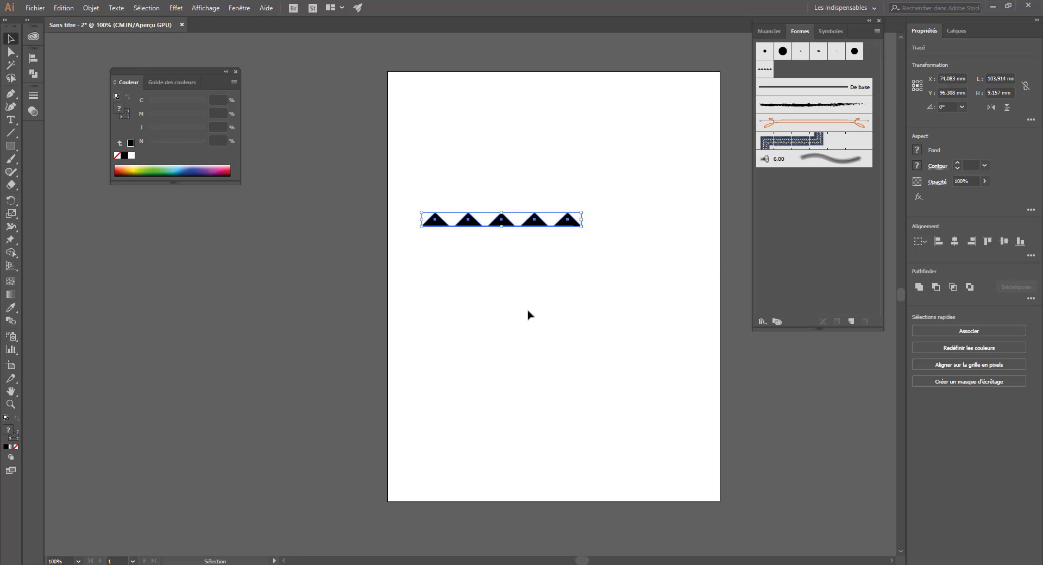
left_click(451, 297)
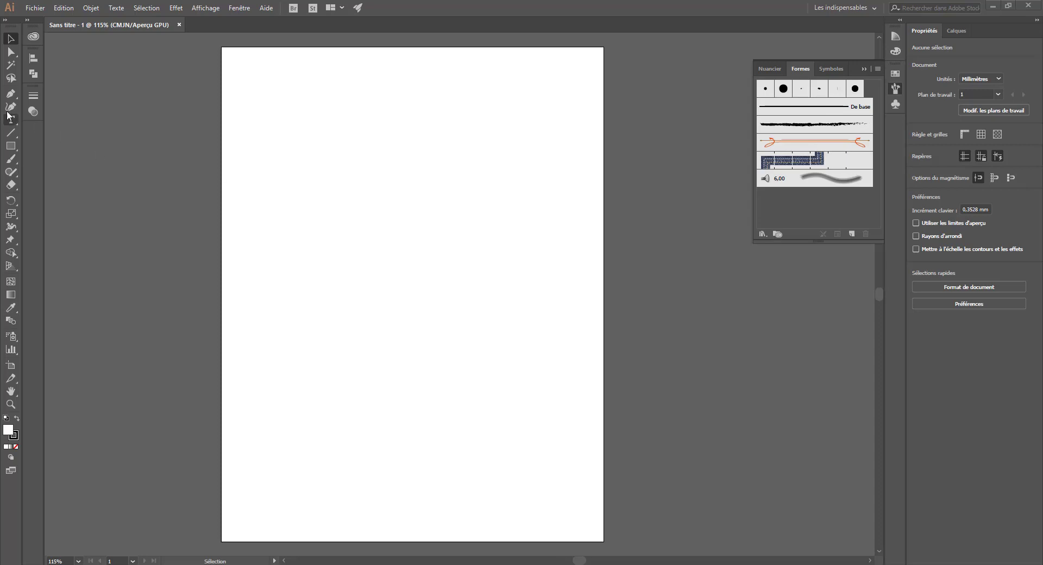
left_click(11, 133)
left_click_drag(268, 238, 477, 238)
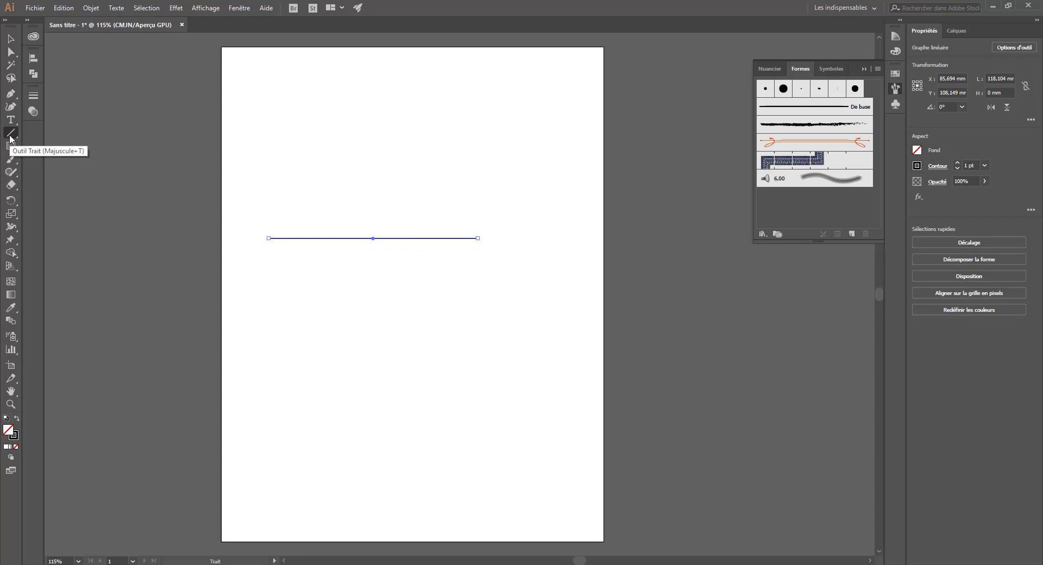
right_click(247, 225)
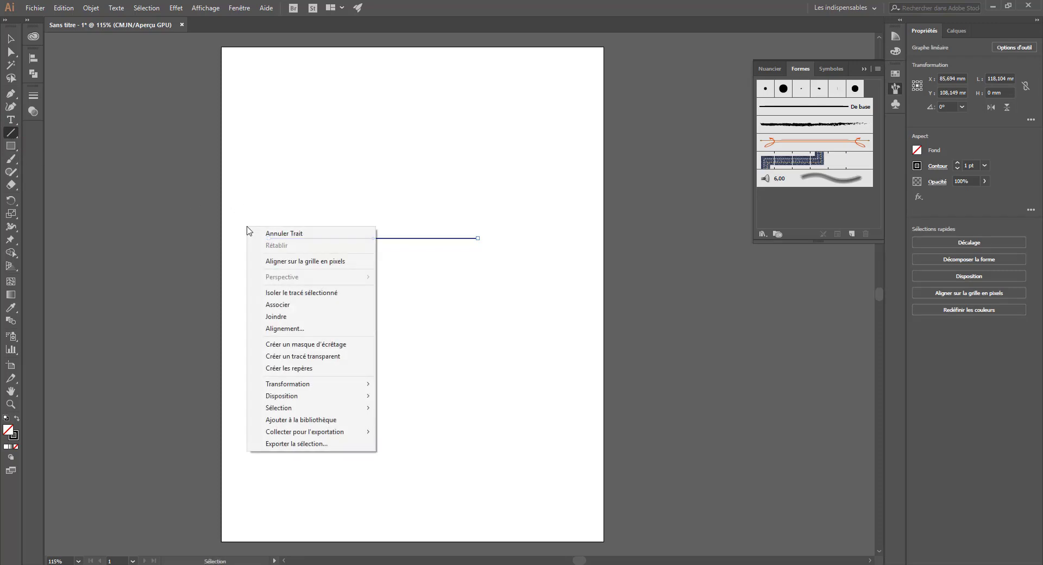
left_click(294, 195)
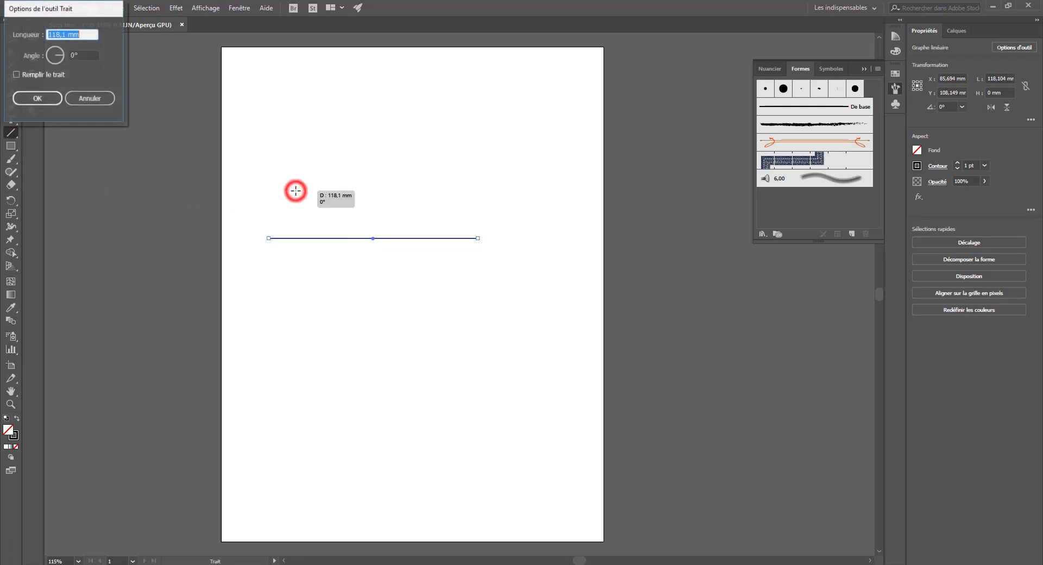
left_click(81, 102)
key("ctrl+z")
Draw a horizontal line about 134 mm long across the upper half of the page
left_click_drag(272, 232, 510, 232)
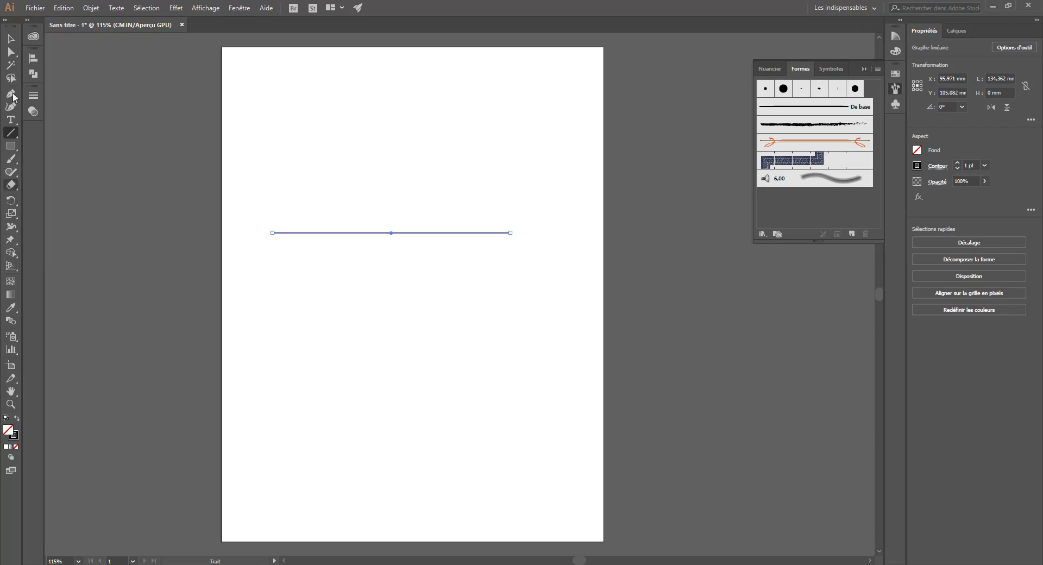
Draw a triangle about 19 mm wide and 17 mm high above the line with the Polygon tool, and swap its fill and stroke
left_click(11, 145)
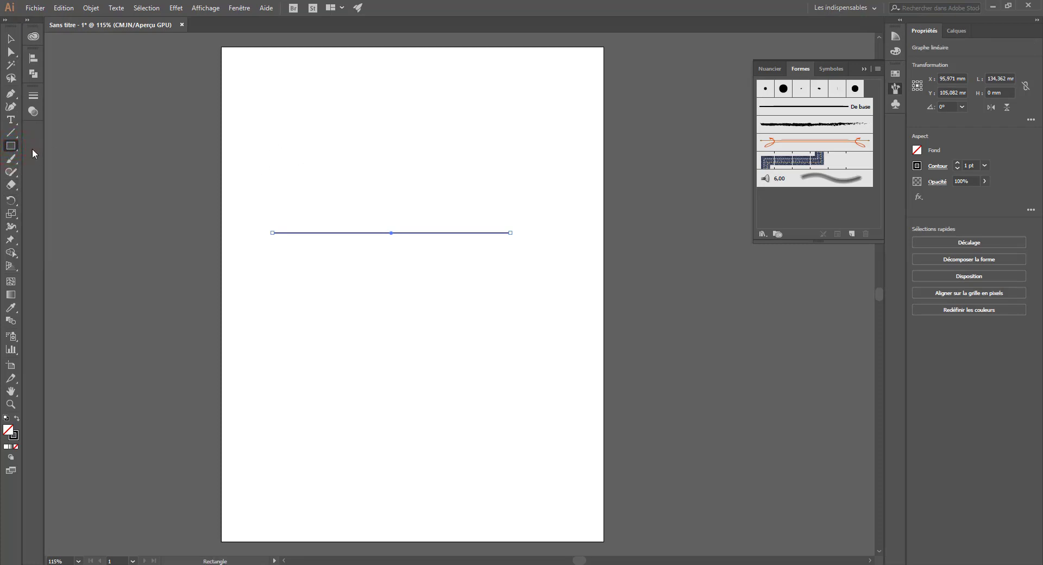
left_click_drag(11, 147, 56, 182)
mouse_move(268, 124)
left_mouse_down()
mouse_move(316, 136)
mouse_move(307, 149)
mouse_move(311, 141)
mouse_move(285, 134)
left_mouse_up()
key("Down")
key("Down")
key("Down")
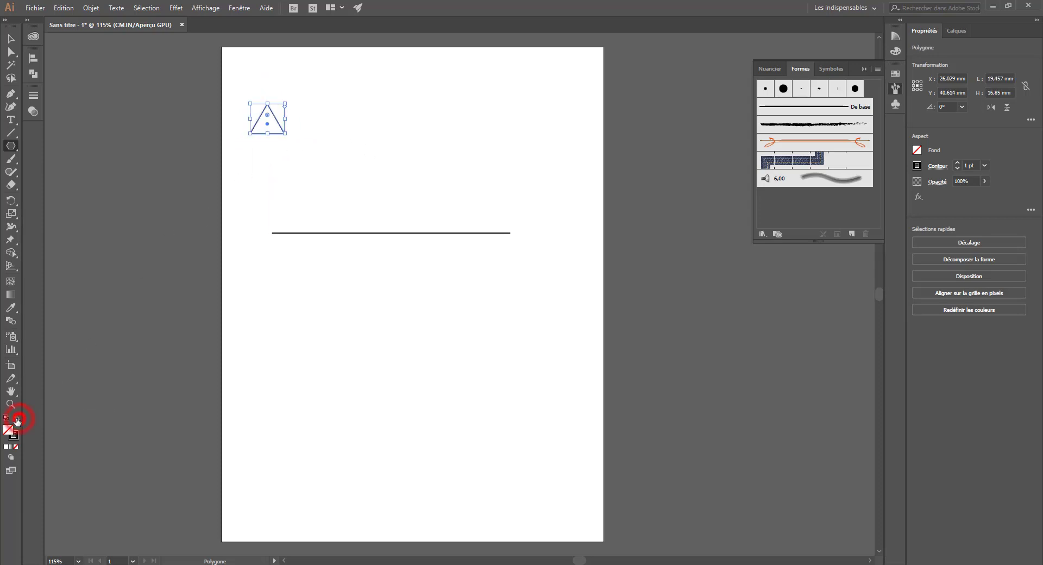
left_click(17, 418)
Move the black triangle so that its base sits on the left end of the line
left_click(5, 35)
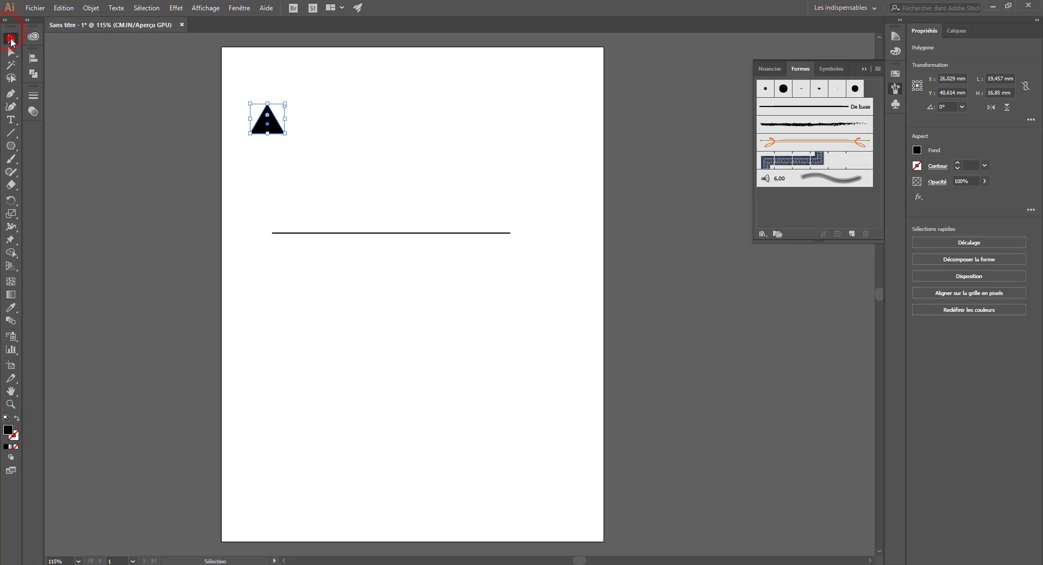
left_click_drag(256, 127, 278, 225)
left_click(288, 274)
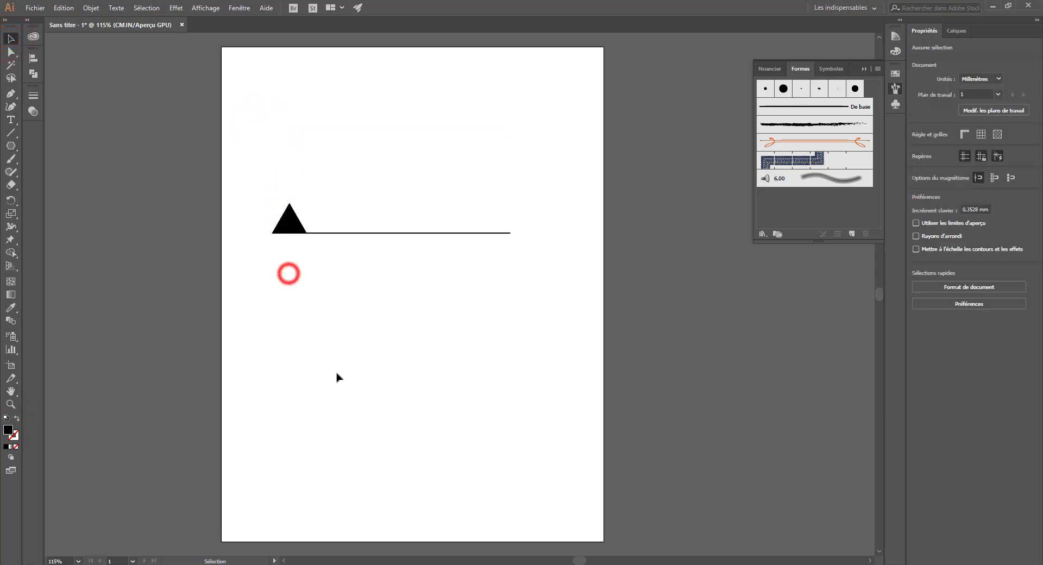
Duplicate the triangle along the line to form a row of five, with the last one at the line's right end
left_click(289, 222)
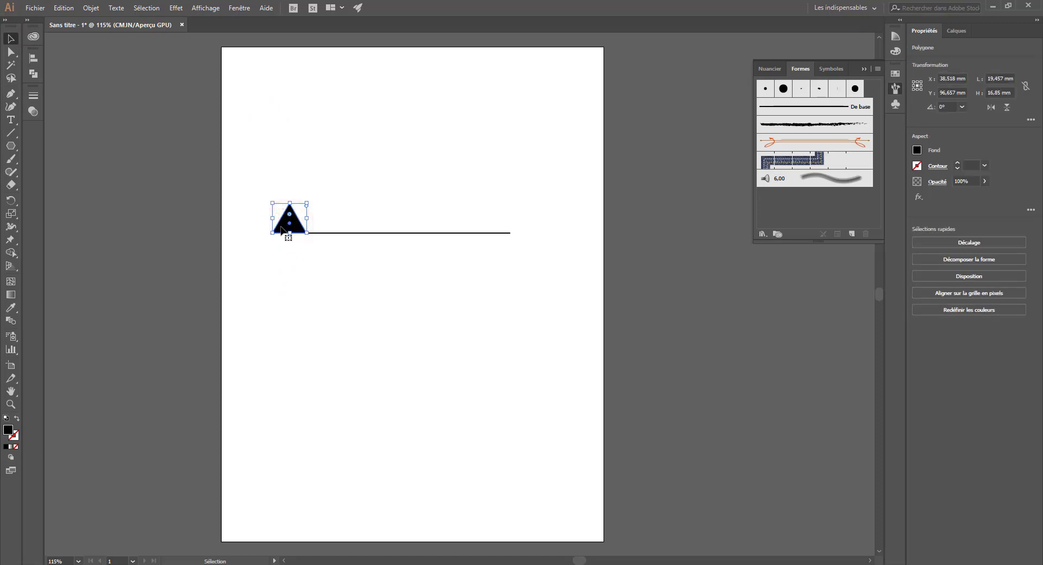
left_click_drag(280, 225, 328, 226)
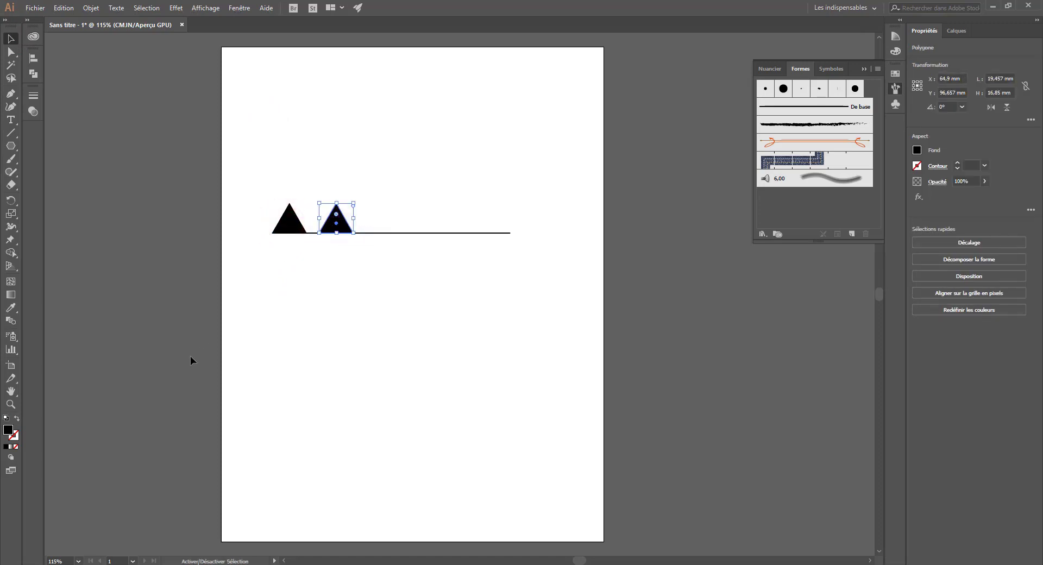
left_click(288, 217, "shift")
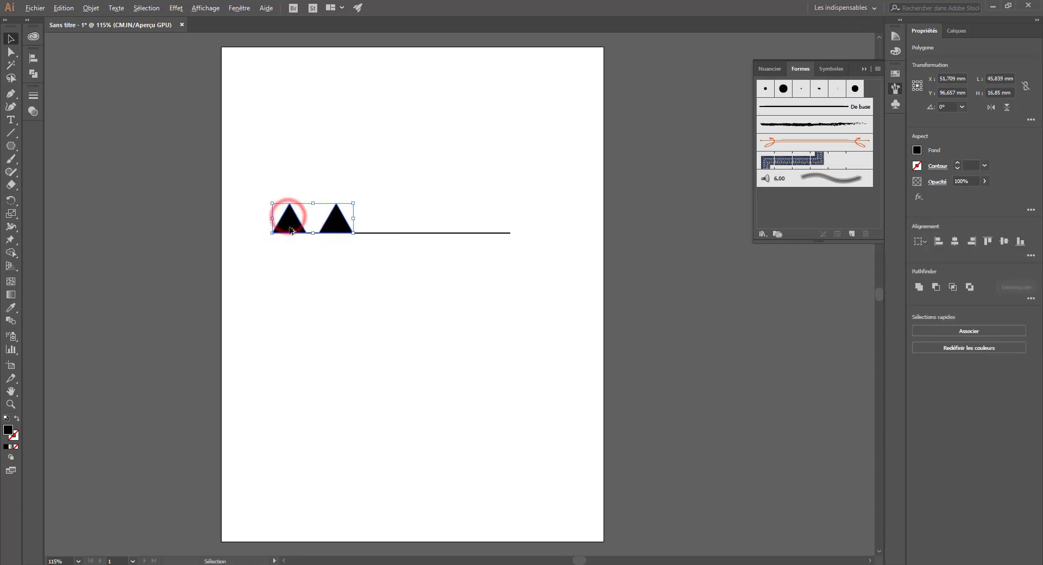
left_click(332, 270)
left_click(335, 217)
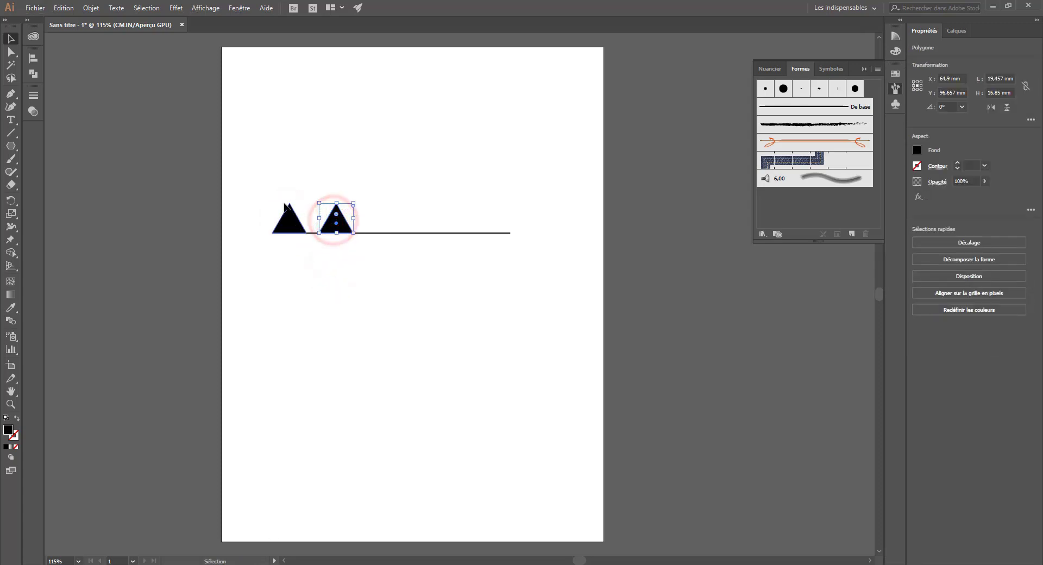
left_click(287, 217, "shift")
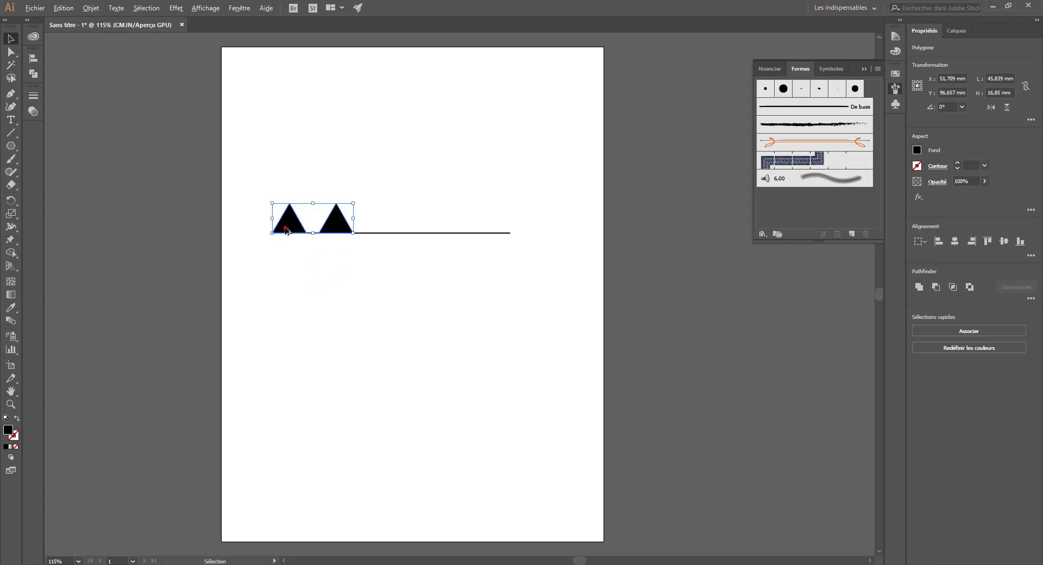
mouse_move(287, 231)
left_mouse_down()
mouse_move(491, 224)
mouse_move(303, 212)
mouse_move(273, 228)
left_mouse_up()
left_click(419, 290)
left_click(499, 288)
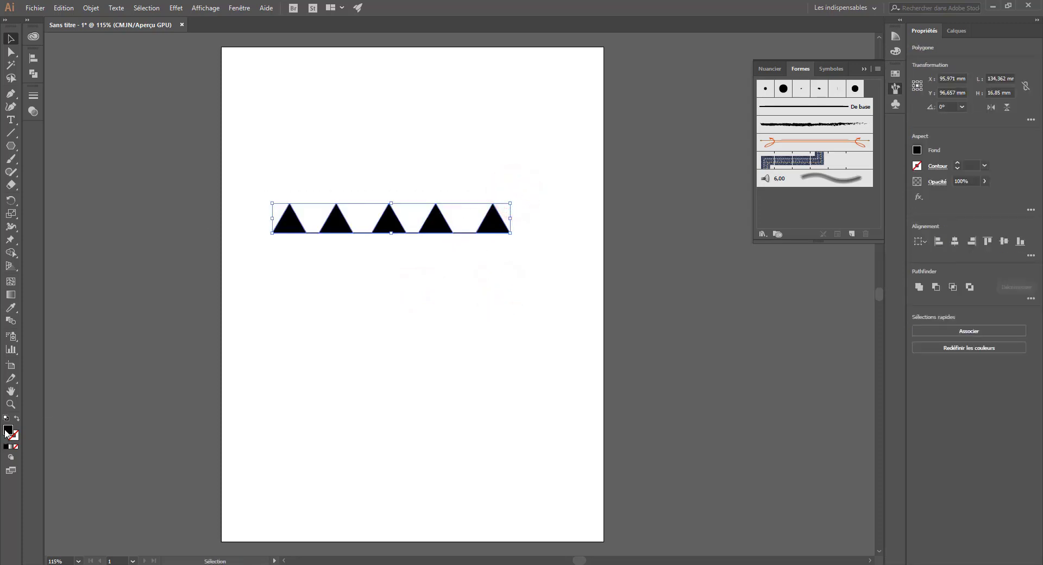
Distribute the five triangles evenly by their horizontal centres along the line
left_click(1030, 256)
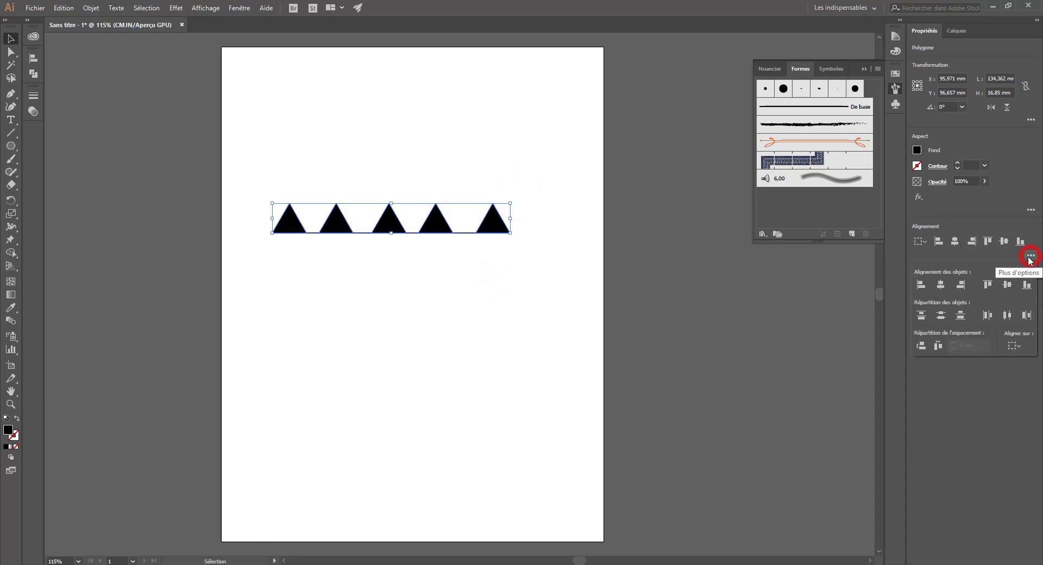
left_click(1008, 317)
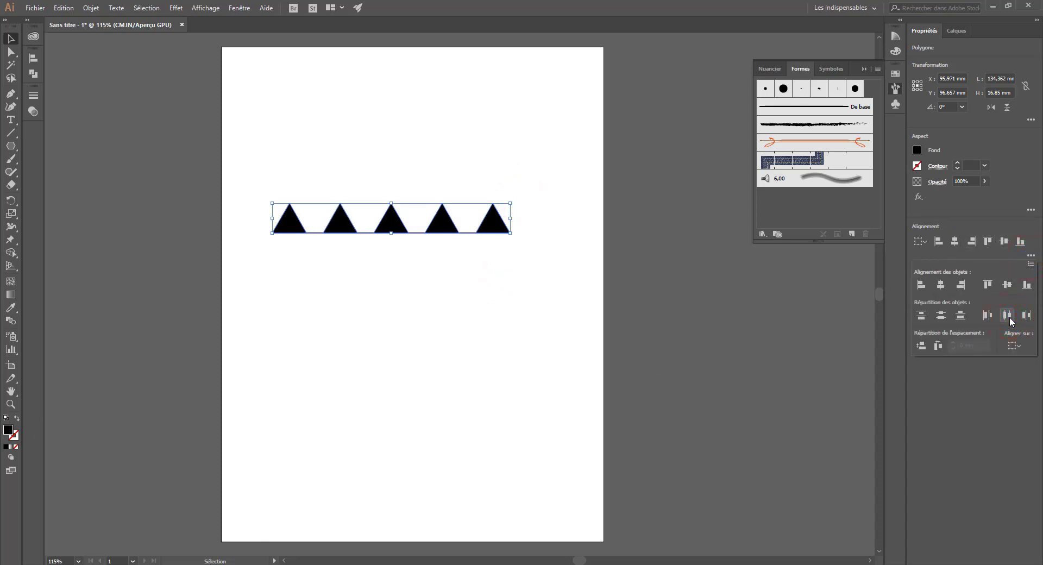
left_click(482, 284)
left_click(379, 303)
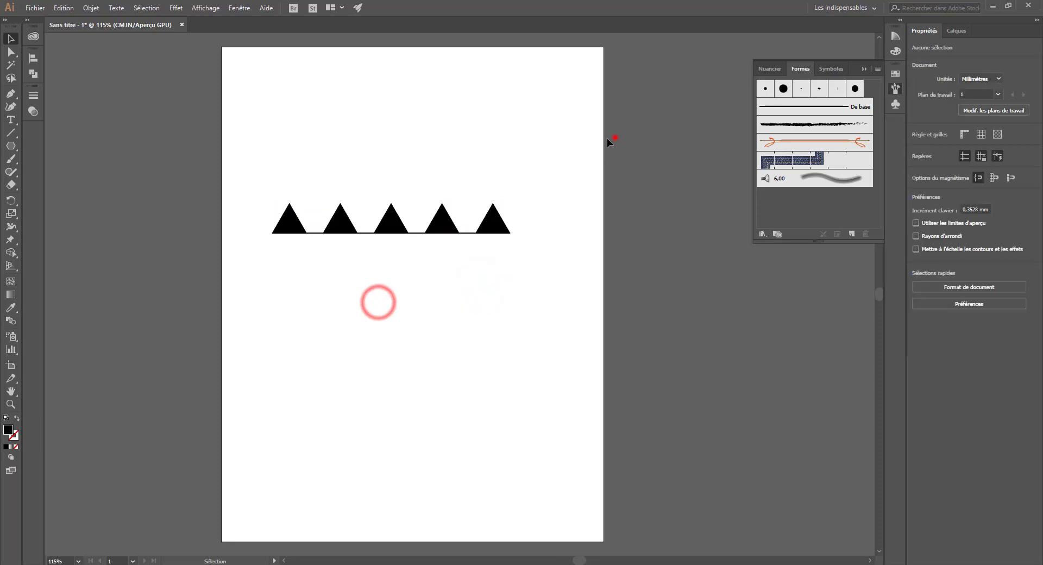
Group the five triangles together with the horizontal line beneath them
left_click_drag(608, 142, 221, 442)
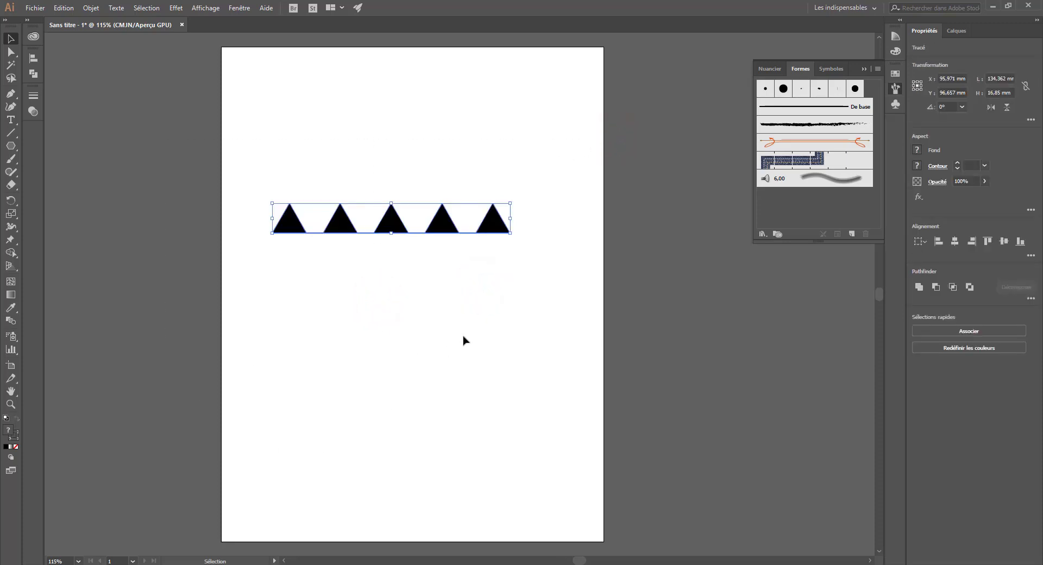
left_click(187, 182)
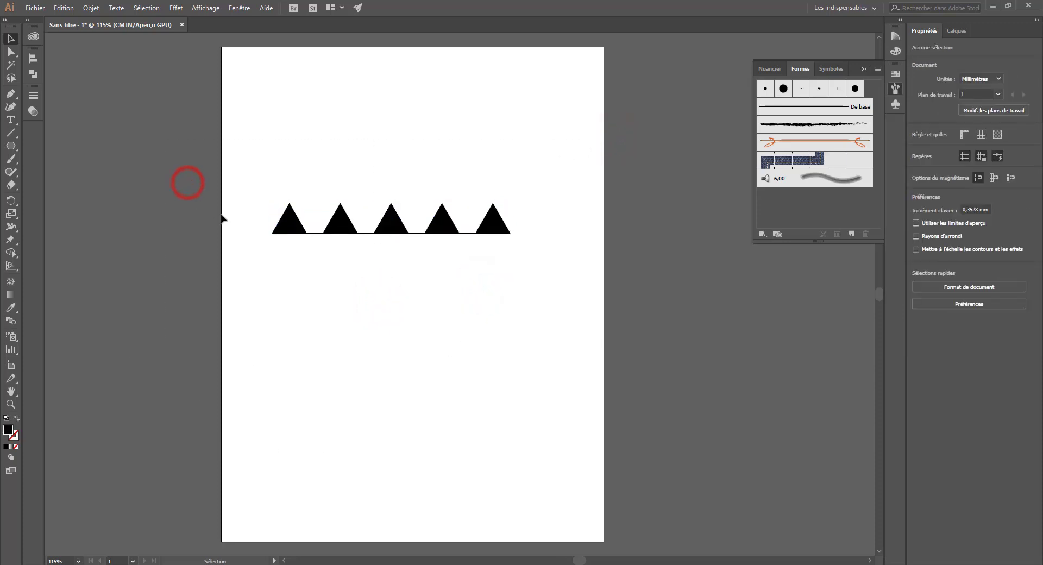
left_click(264, 273)
left_click(283, 220)
left_click(243, 265)
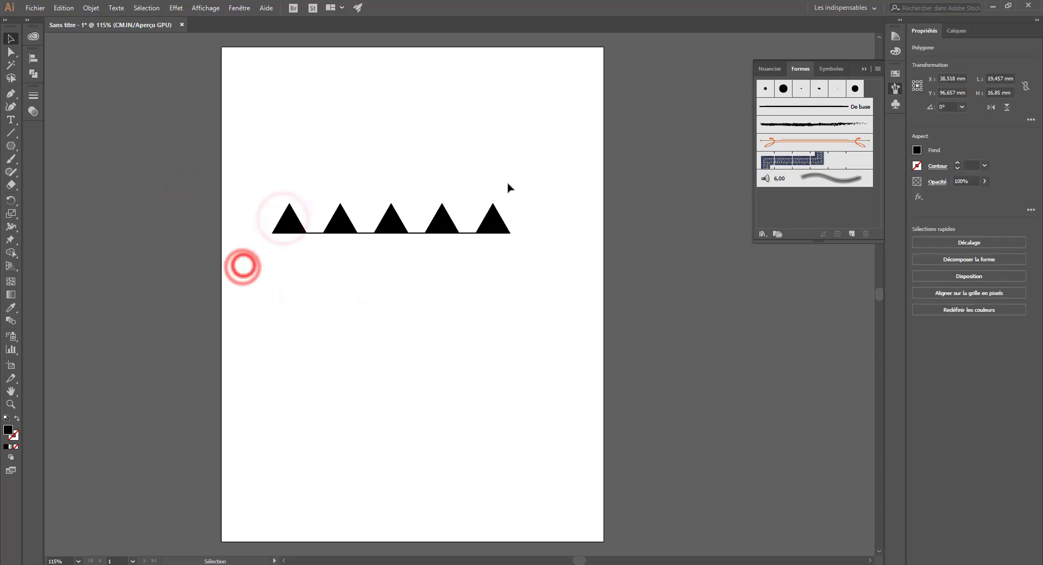
left_click_drag(546, 196, 263, 282)
left_click(335, 294)
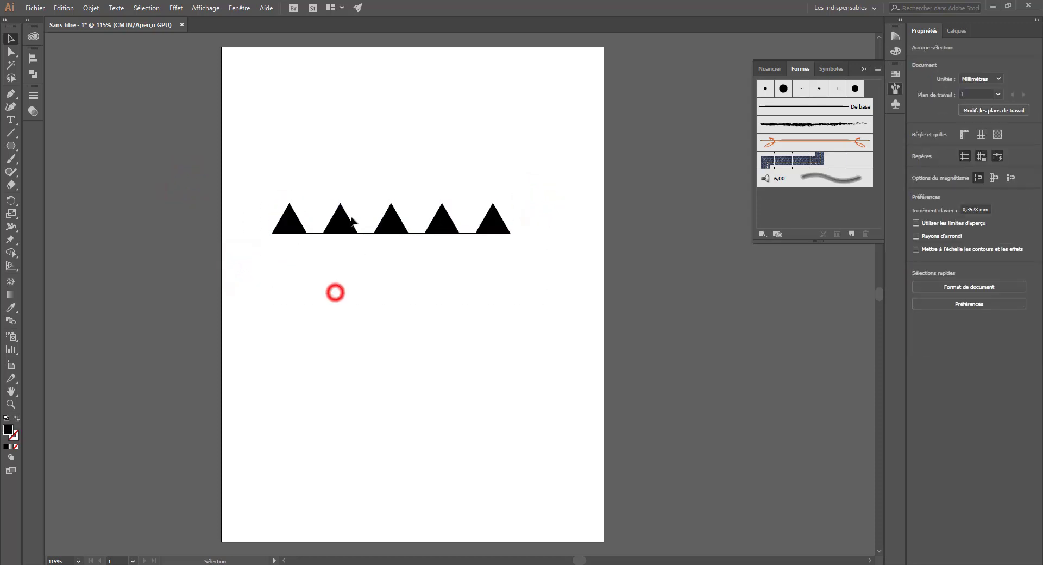
Move the grouped row of triangles a little down and to the left of its original place
left_click(340, 222)
left_click_drag(343, 230, 368, 187)
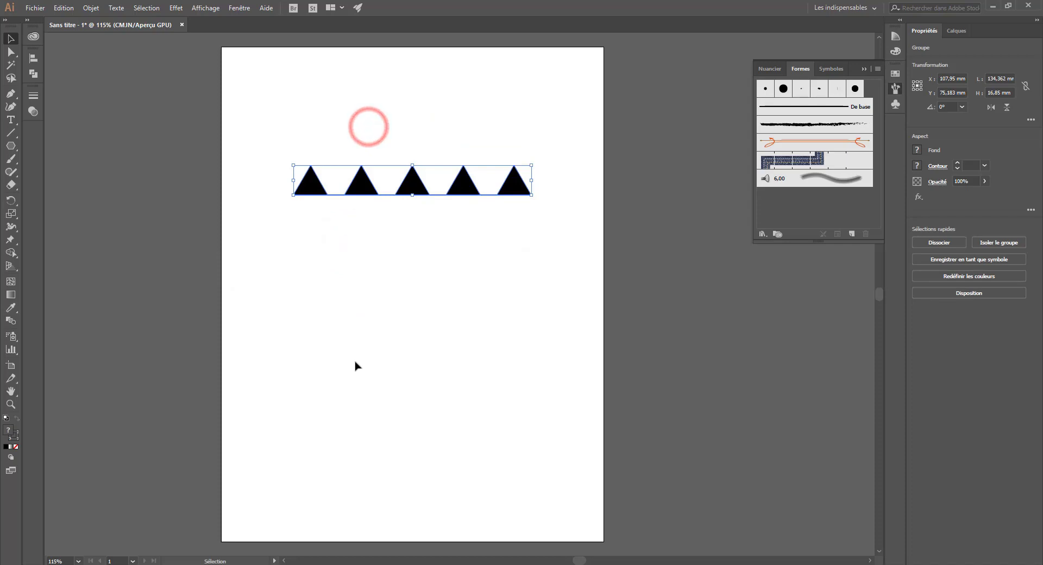
left_click_drag(459, 187, 428, 237)
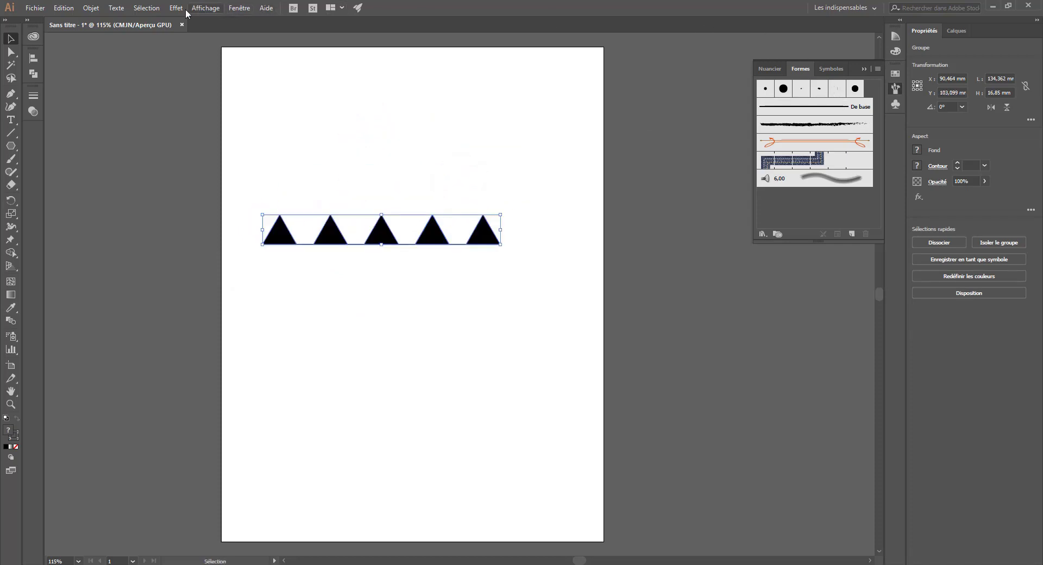
left_click(240, 8)
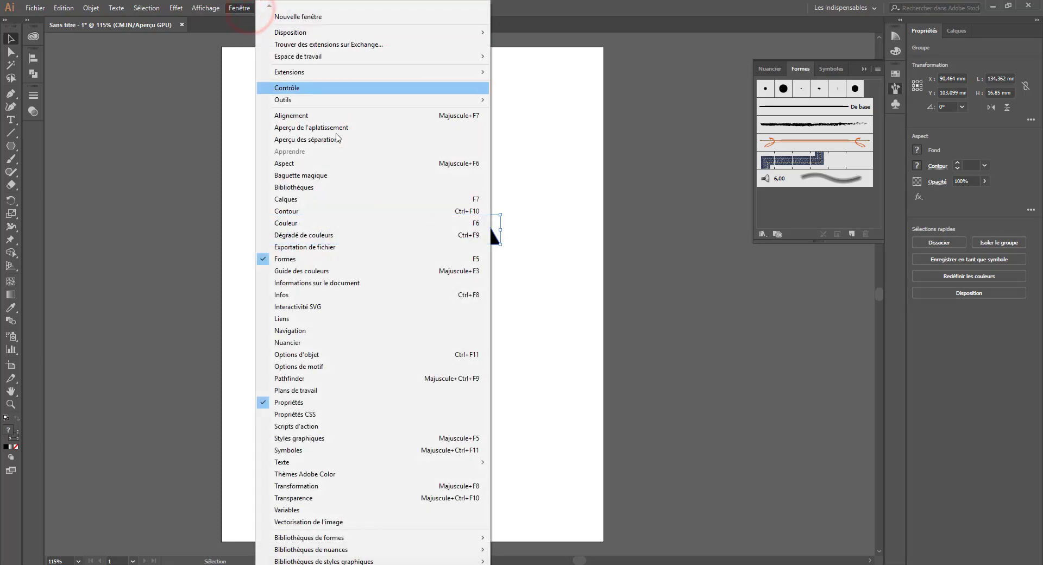
left_click(157, 293)
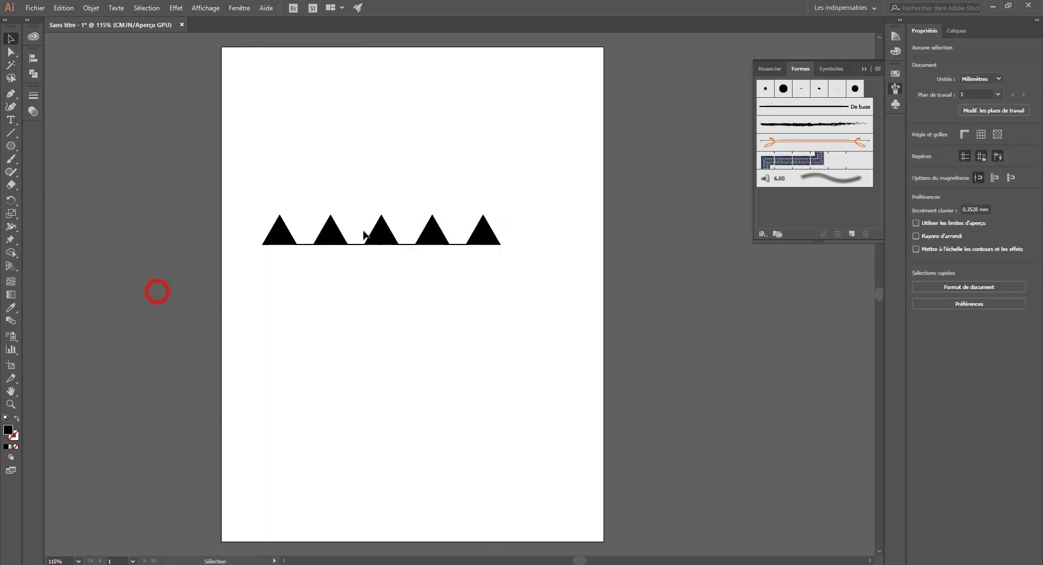
Add the grouped triangles to the brush library as a new brush of type Forme diffuse (scatter brush)
left_click_drag(384, 227, 820, 215)
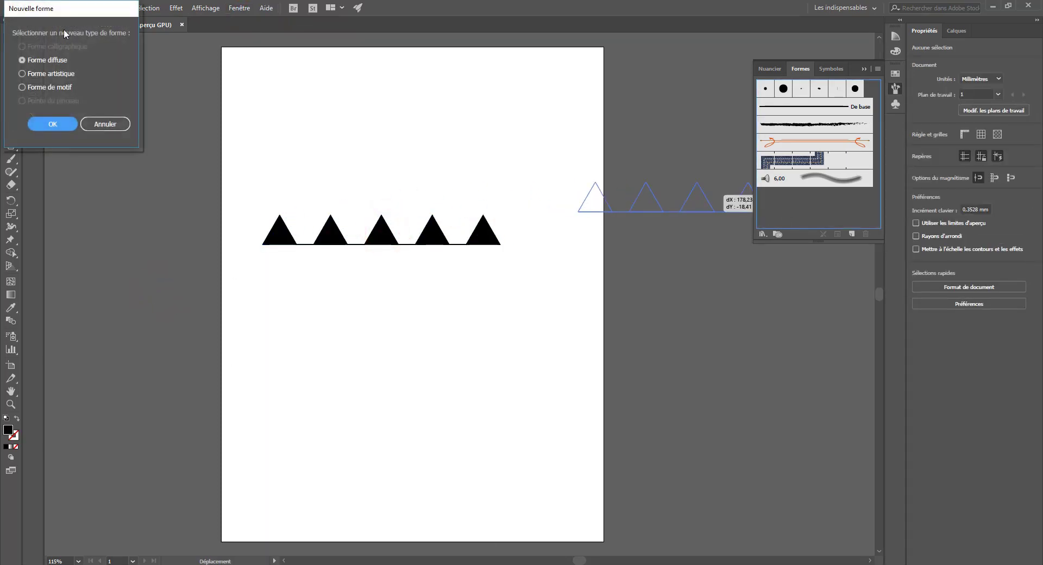
left_click_drag(75, 8, 471, 7)
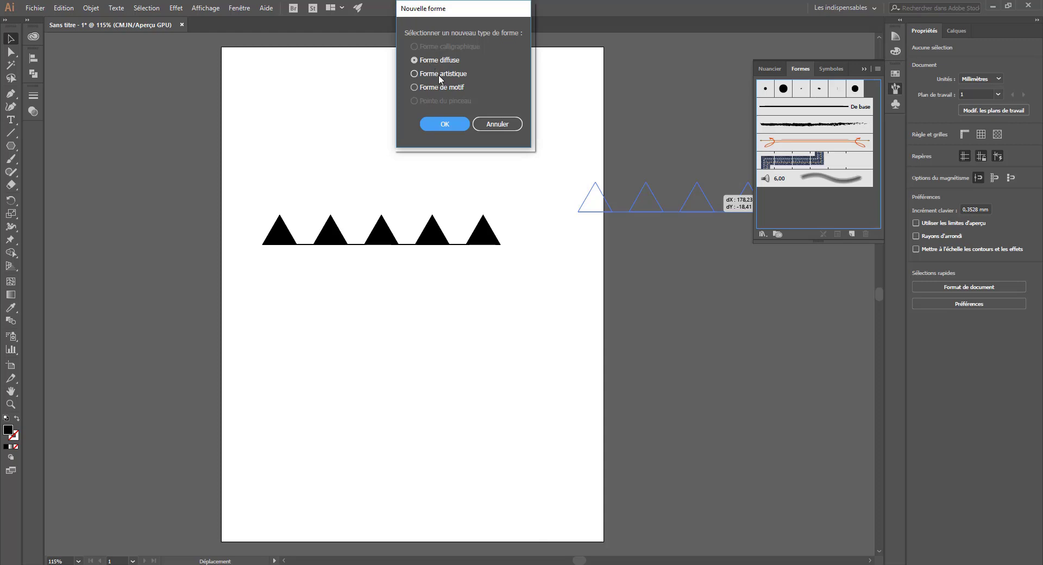
left_click(444, 124)
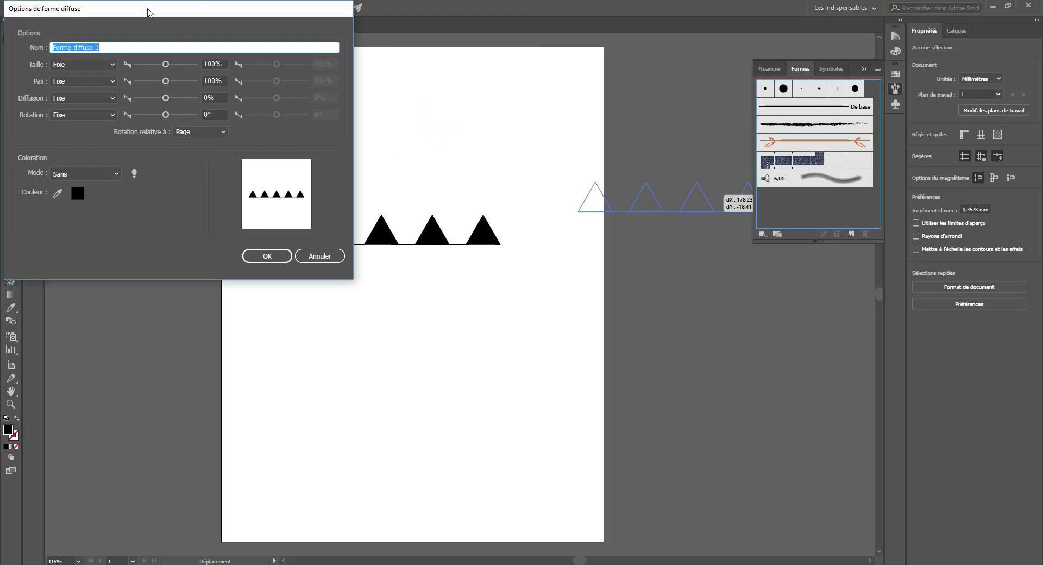
Name the scatter brush Test1 and set its size (Taille) variation to Aléatoire
left_click_drag(145, 11, 310, 61)
type("Tes")
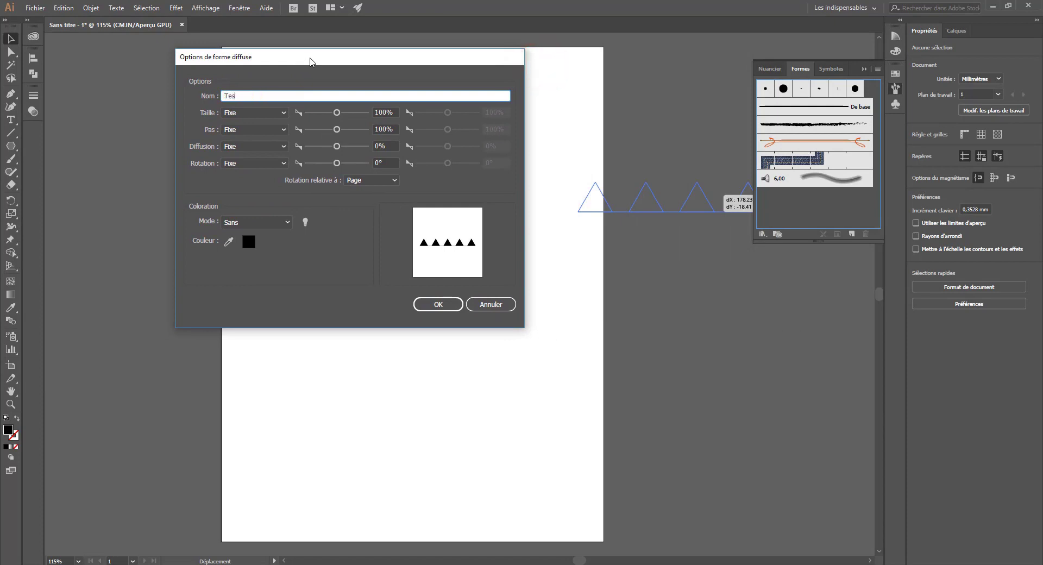
type("t1")
left_click(247, 113)
left_click(247, 135)
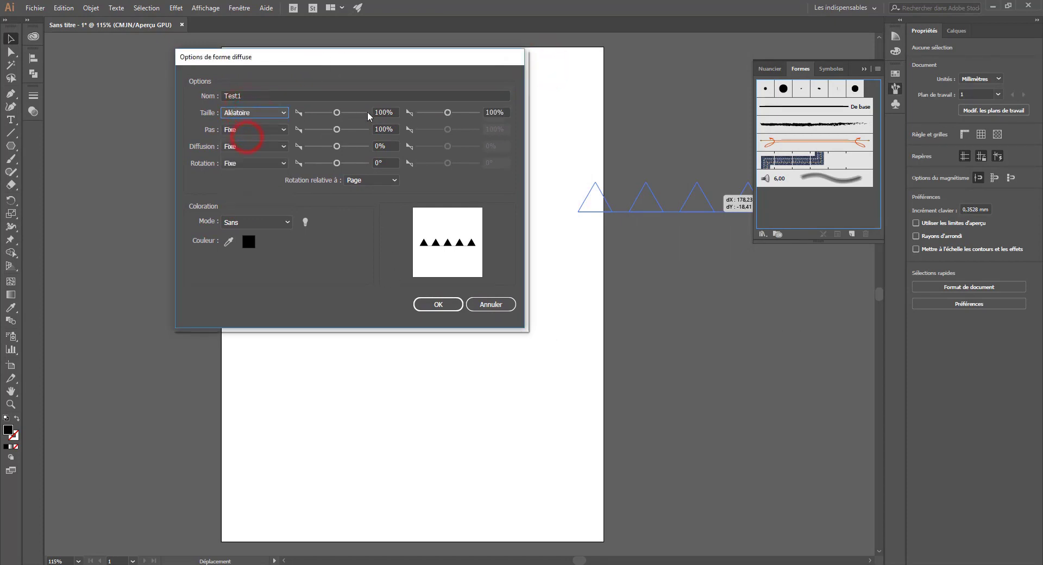
Set the Taille values to 80% and 233%, try the Pression, Molette de stylet and Direction variations, and end on Fixe
left_click_drag(336, 113, 352, 113)
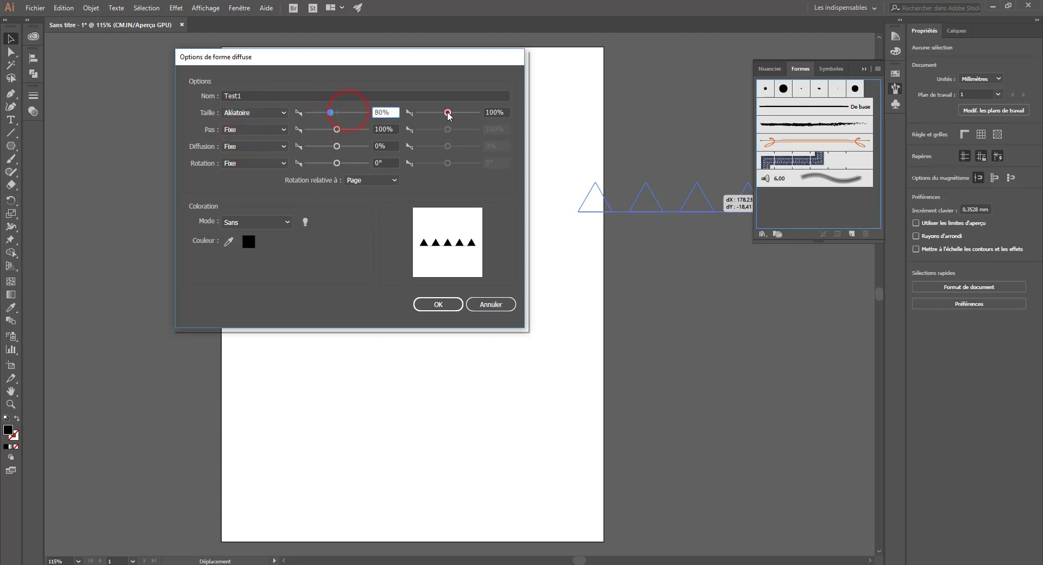
left_click_drag(449, 114, 455, 112)
left_click(254, 112)
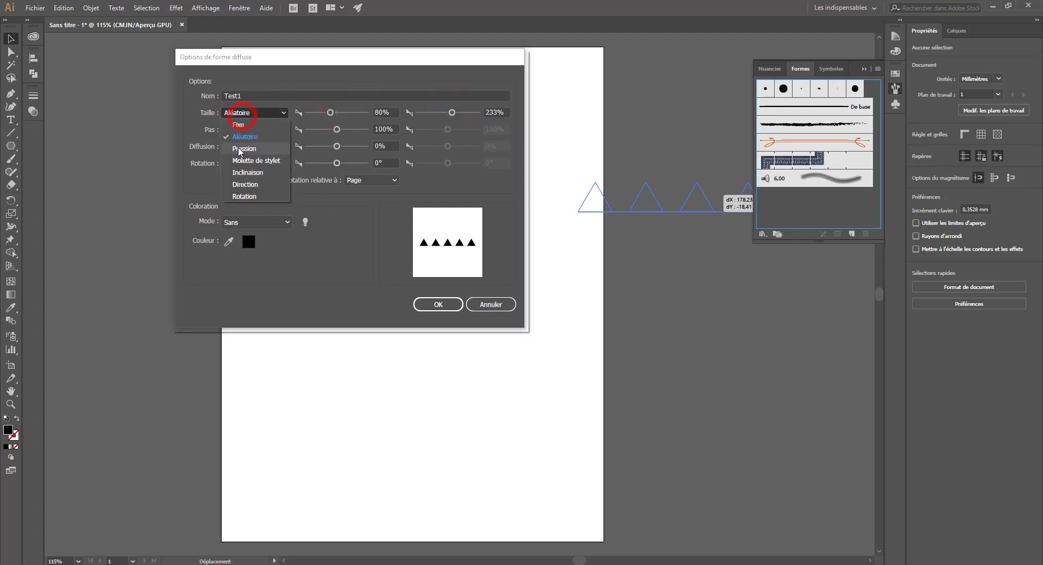
left_click(240, 142)
left_click(255, 112)
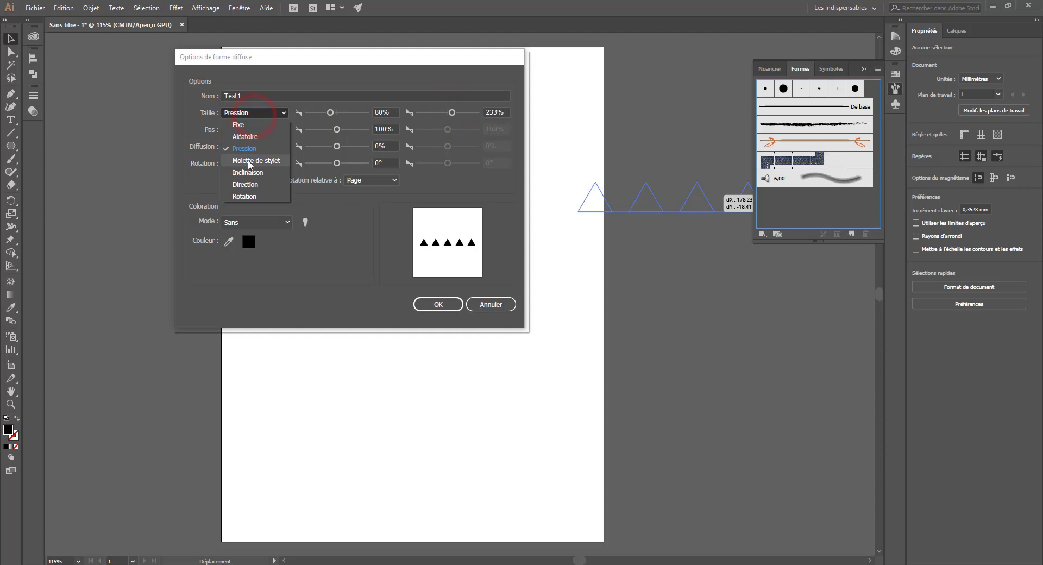
left_click(251, 161)
left_click(252, 113)
left_click(244, 184)
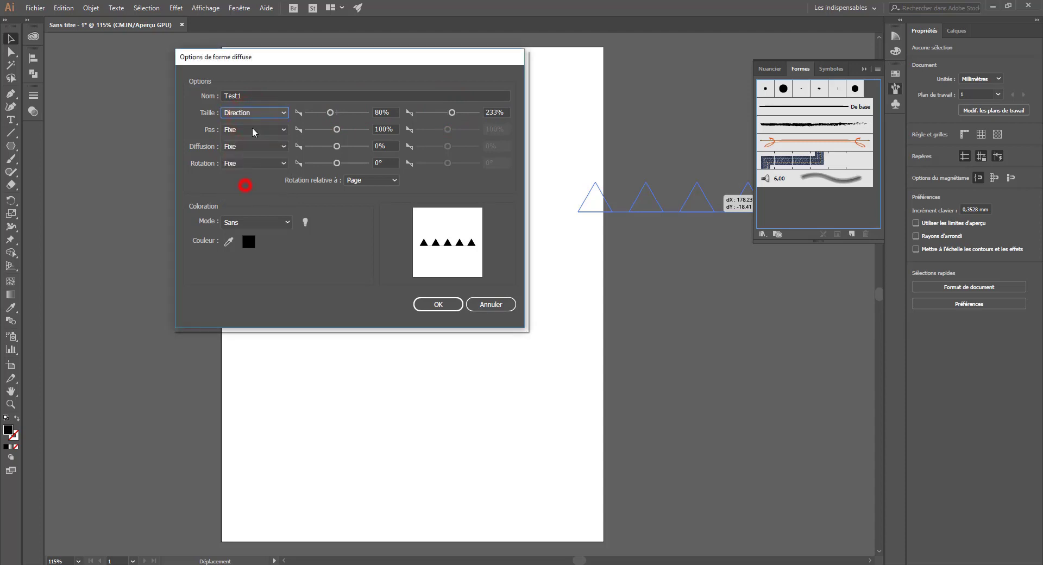
left_click(252, 112)
left_click(238, 125)
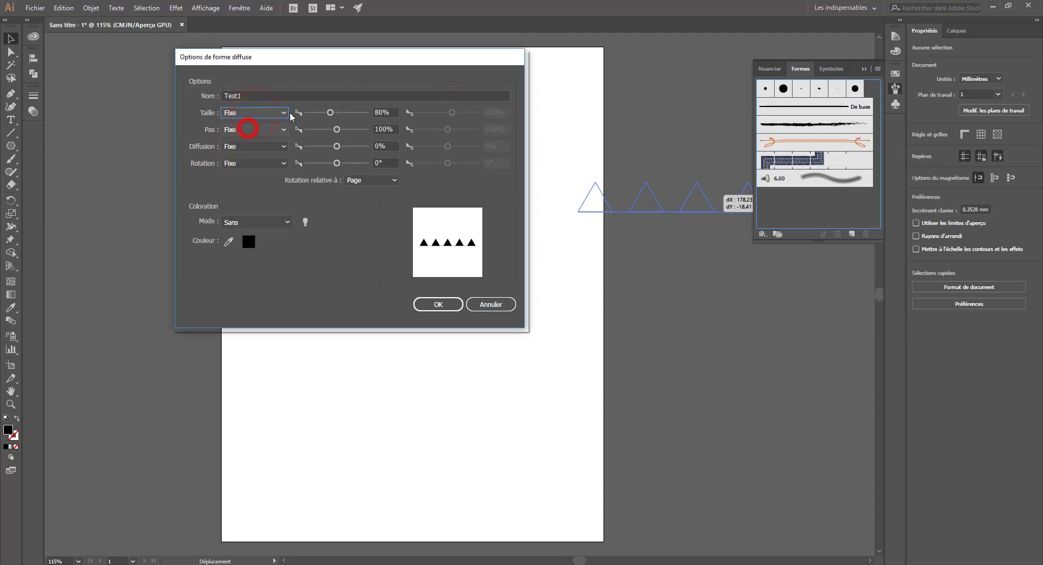
Try the Aléatoire variation for the brush spacing (Pas) and return it to Fixe
left_click(243, 129)
left_click(245, 153)
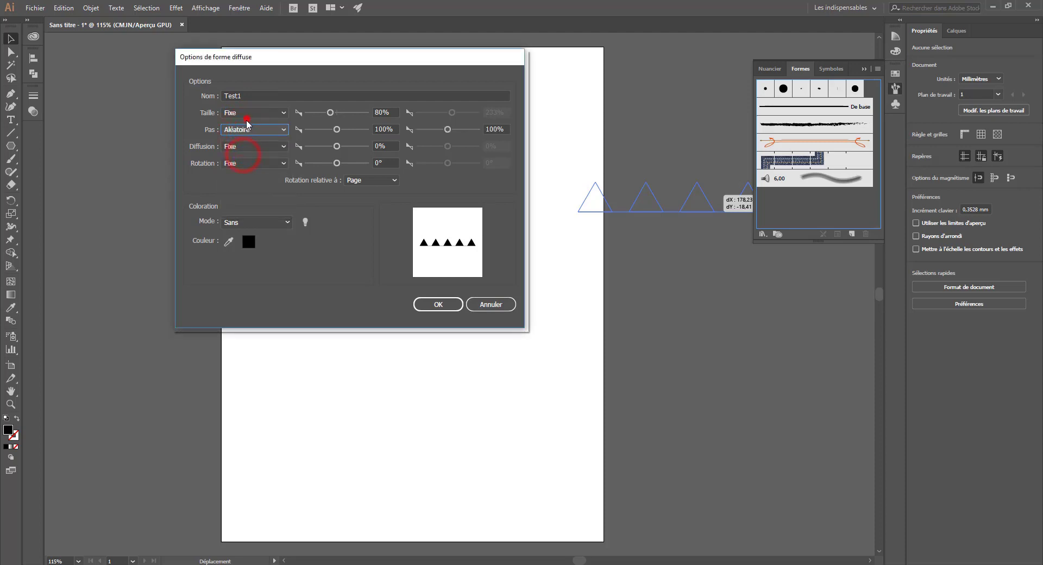
left_click(244, 129)
left_click(241, 131)
left_click(243, 130)
left_click(238, 141)
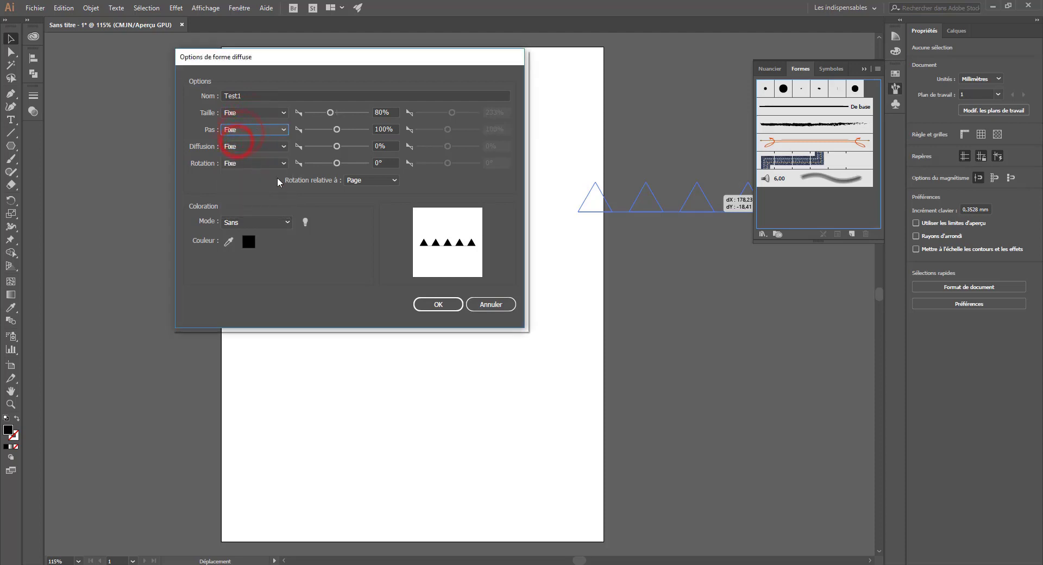
Set the Diffusion to a fixed -18% and leave the Rotation variation on Fixe
left_click(260, 148)
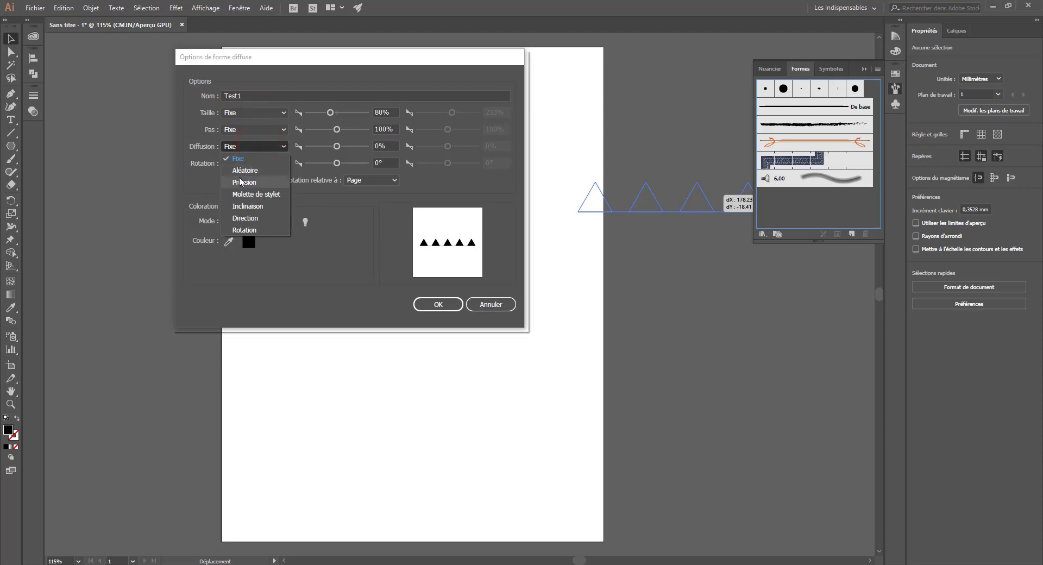
left_click(239, 156)
mouse_move(329, 145)
left_mouse_down()
mouse_move(363, 147)
mouse_move(336, 146)
left_mouse_up()
left_click(253, 163)
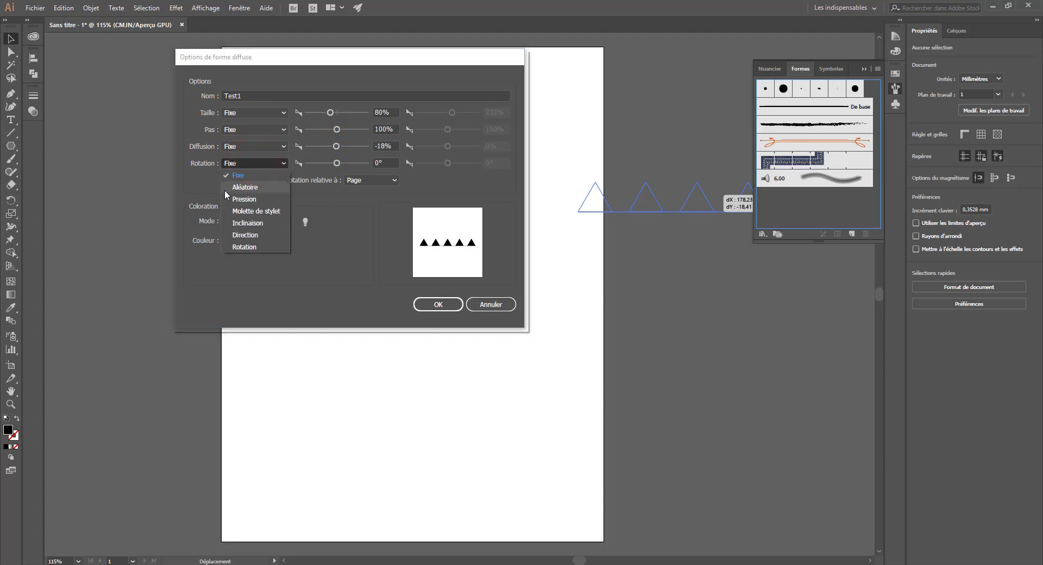
left_click(356, 220)
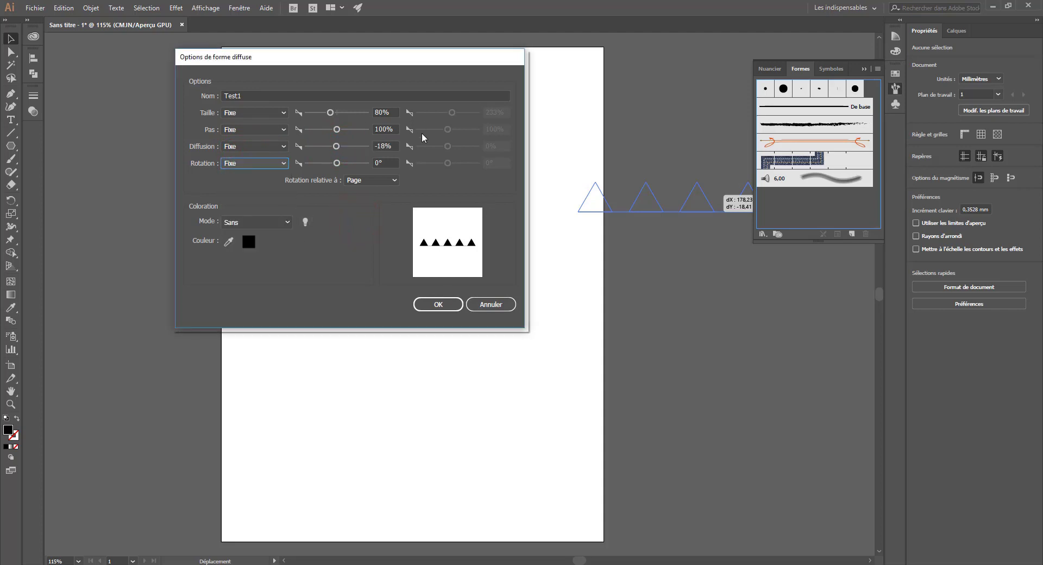
Try the other reference for Rotation relative à and set it back to Page
left_click(375, 180)
left_click(368, 199)
left_click(368, 180)
left_click(357, 195)
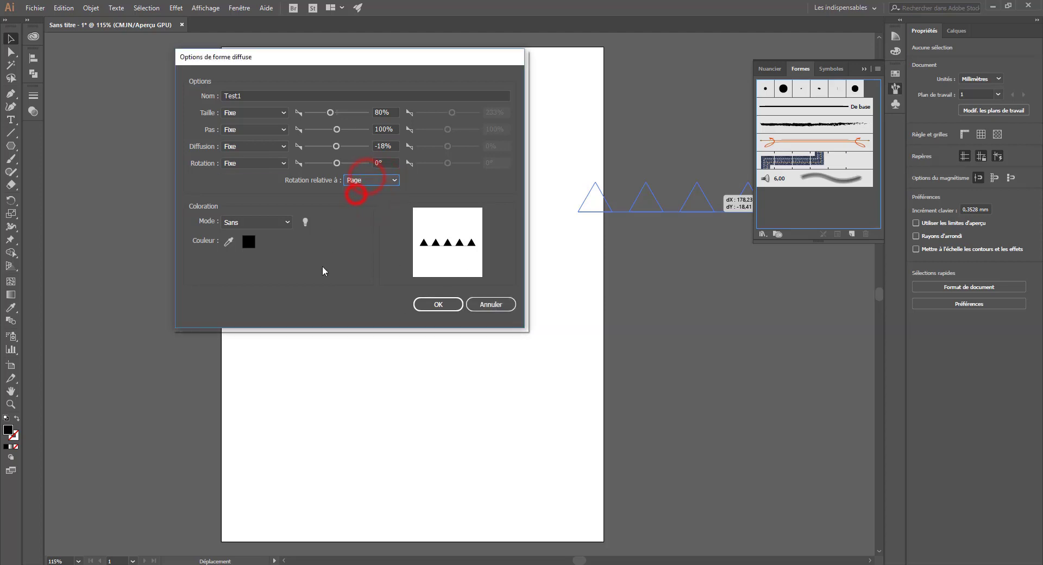
Try the Teintes coloration mode, return it to Sans, and accept the options of the Test1 brush
left_click(256, 219)
left_click(239, 236)
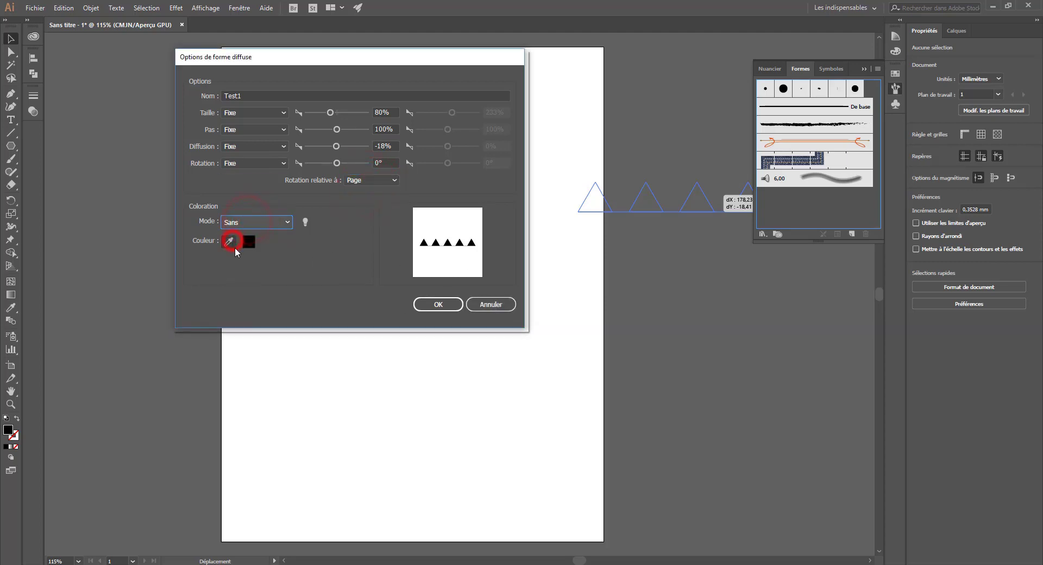
left_click(242, 223)
left_click(243, 247)
left_click(248, 224)
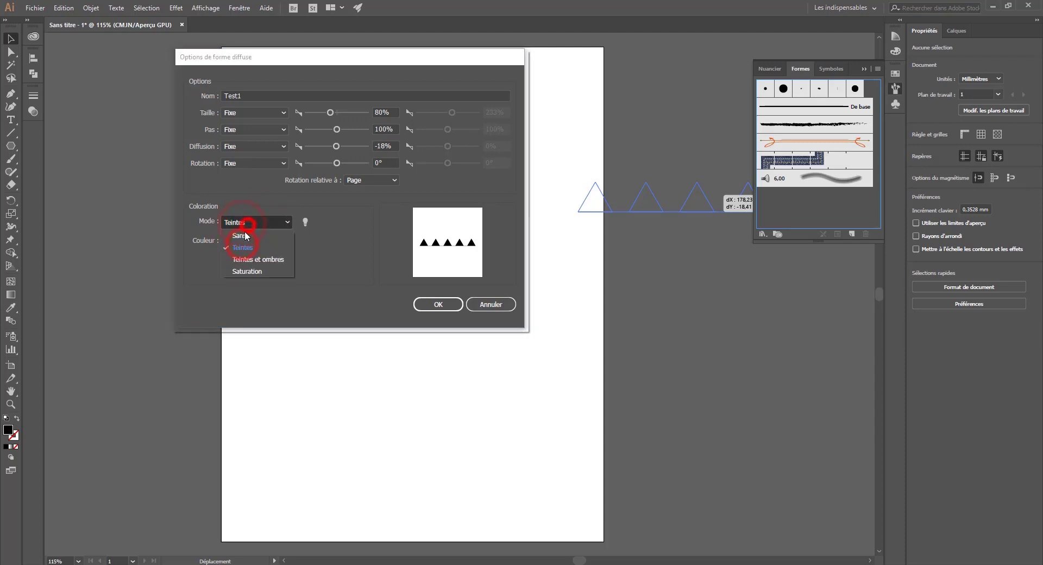
left_click(244, 234)
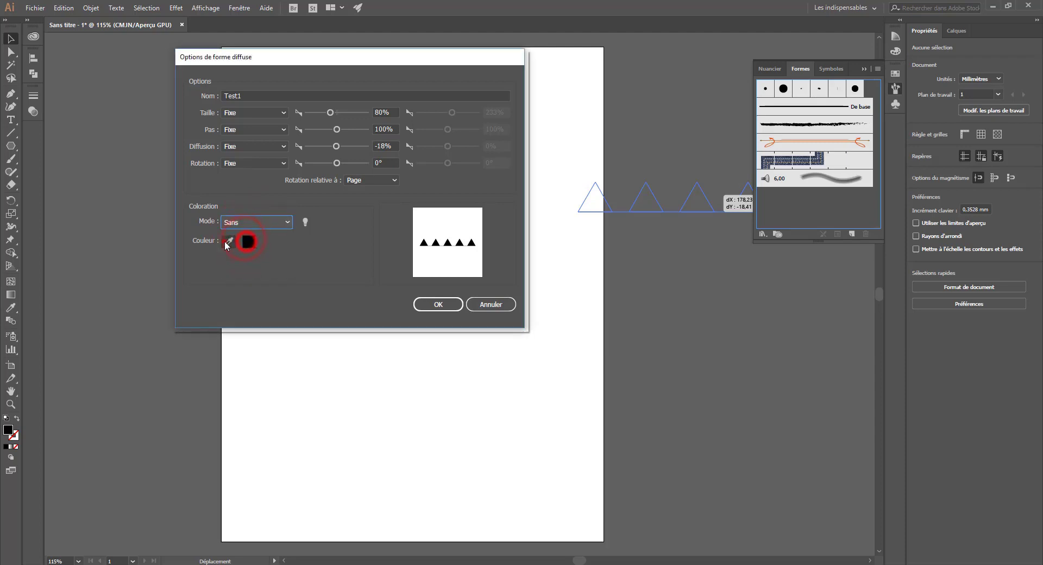
left_click(227, 243)
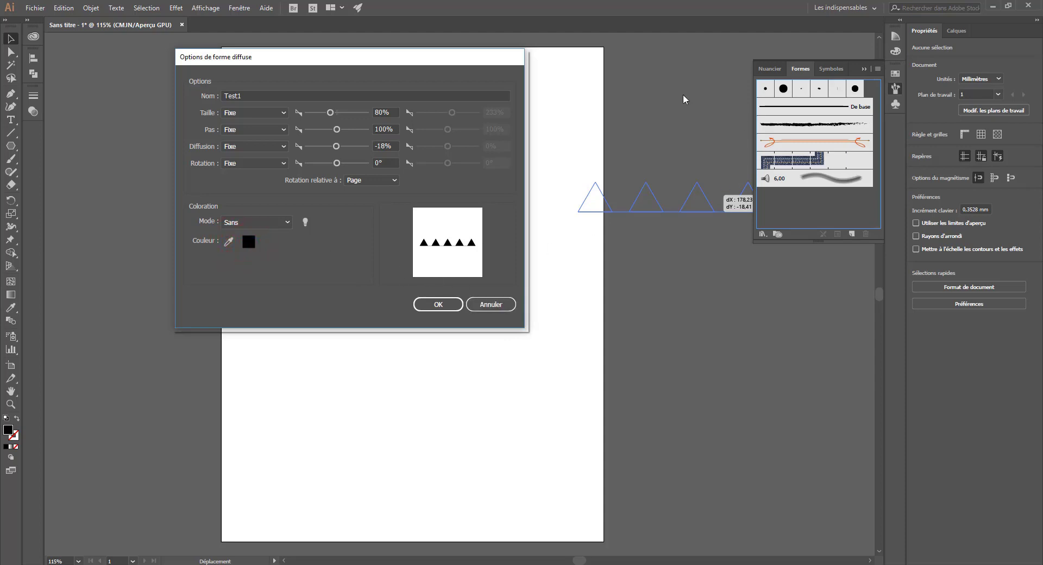
left_click(419, 304)
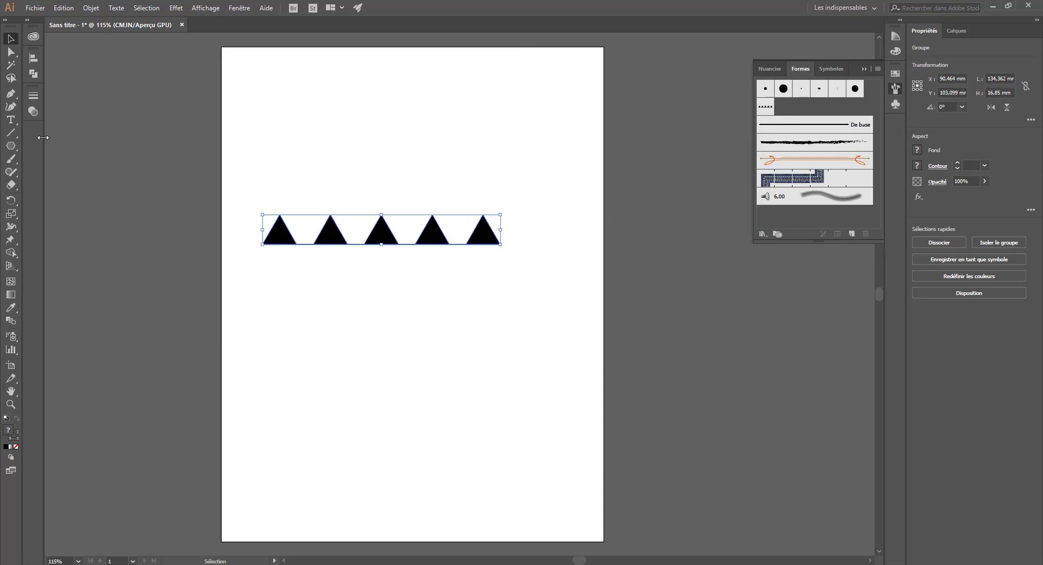
Paint a test stroke above the triangle row with the Paintbrush tool and the Test1 brush, and undo it
left_click(12, 160)
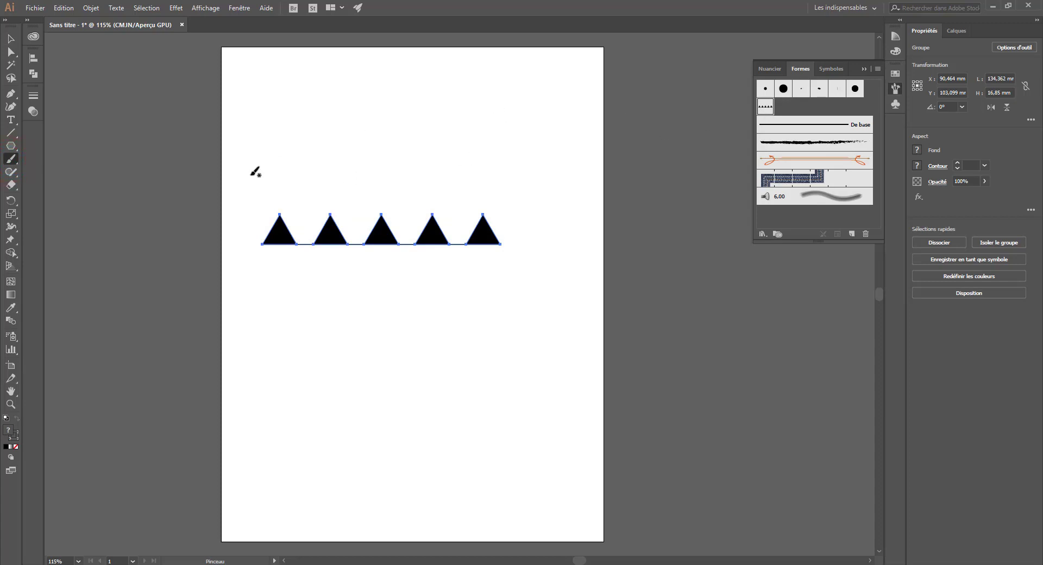
mouse_move(250, 175)
left_mouse_down()
mouse_move(264, 146)
mouse_move(320, 97)
mouse_move(492, 166)
mouse_move(492, 108)
left_mouse_up()
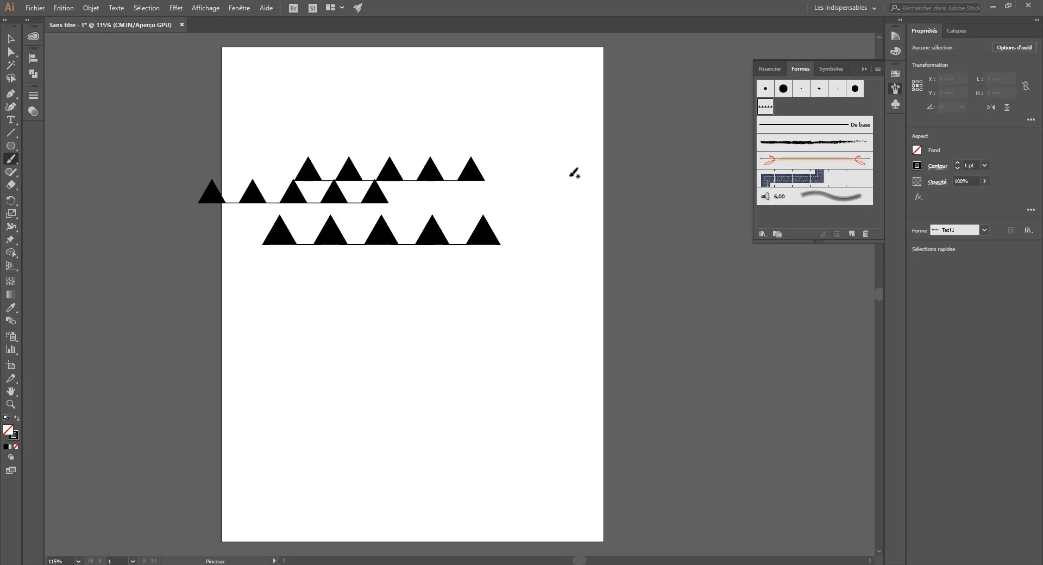
key("ctrl+z")
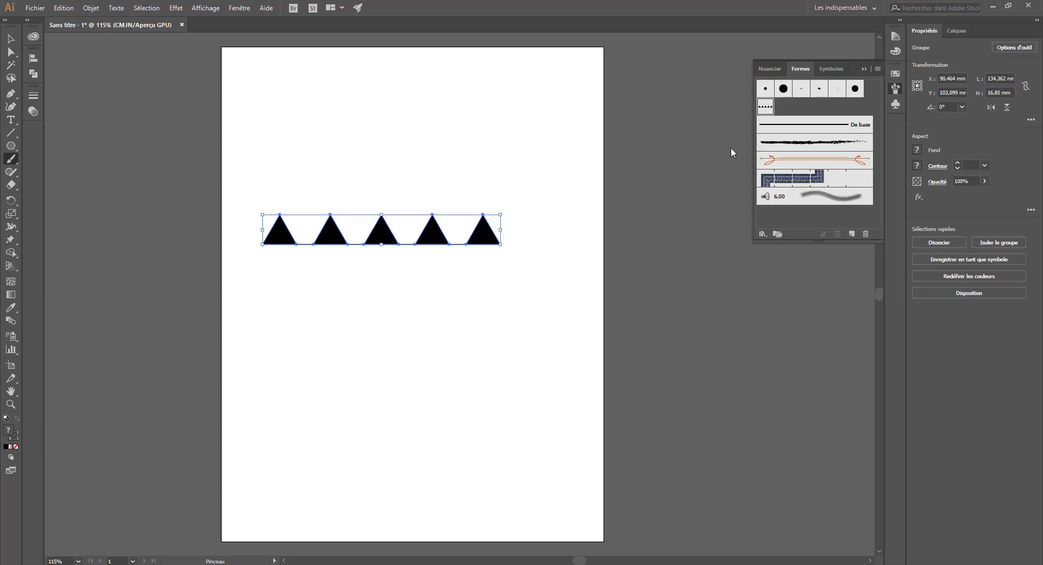
scroll(714, 143, "right", 1)
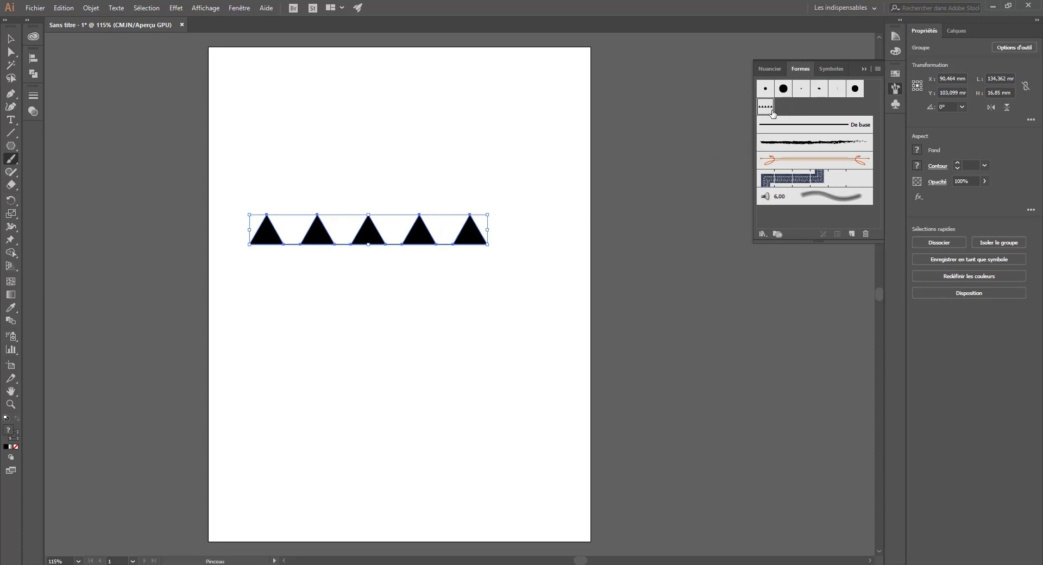
double_click(766, 107)
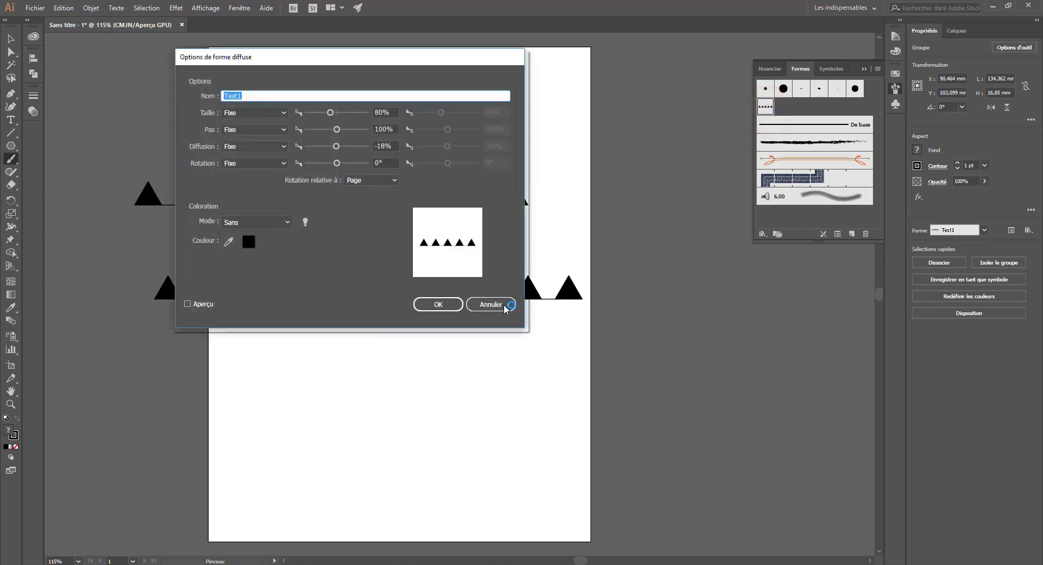
left_click(491, 304)
key("ctrl+z")
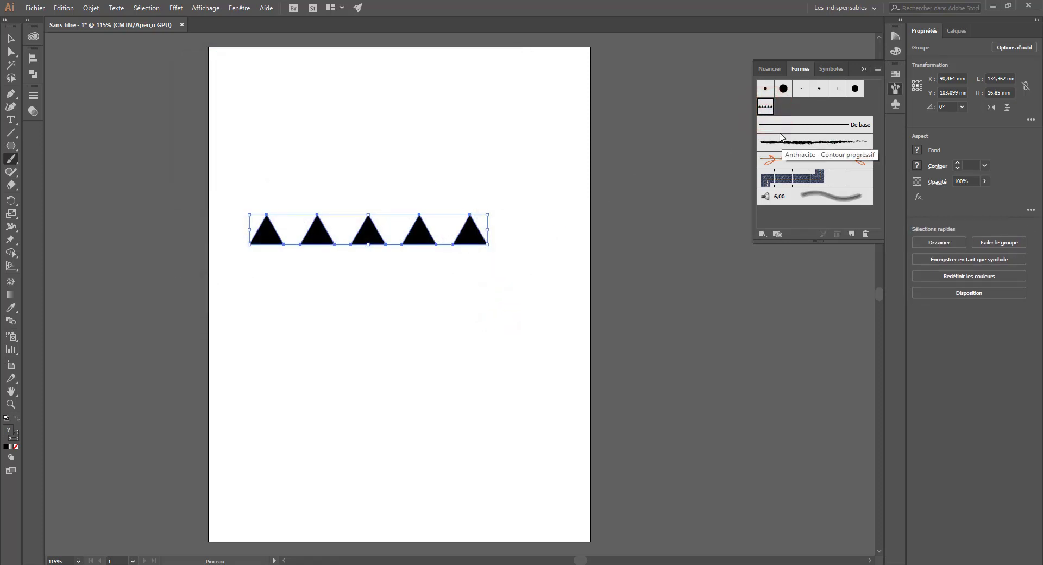
Edit the Test1 scatter brush, setting its Taille variation to Pression with values of 834% and 316%
double_click(767, 107)
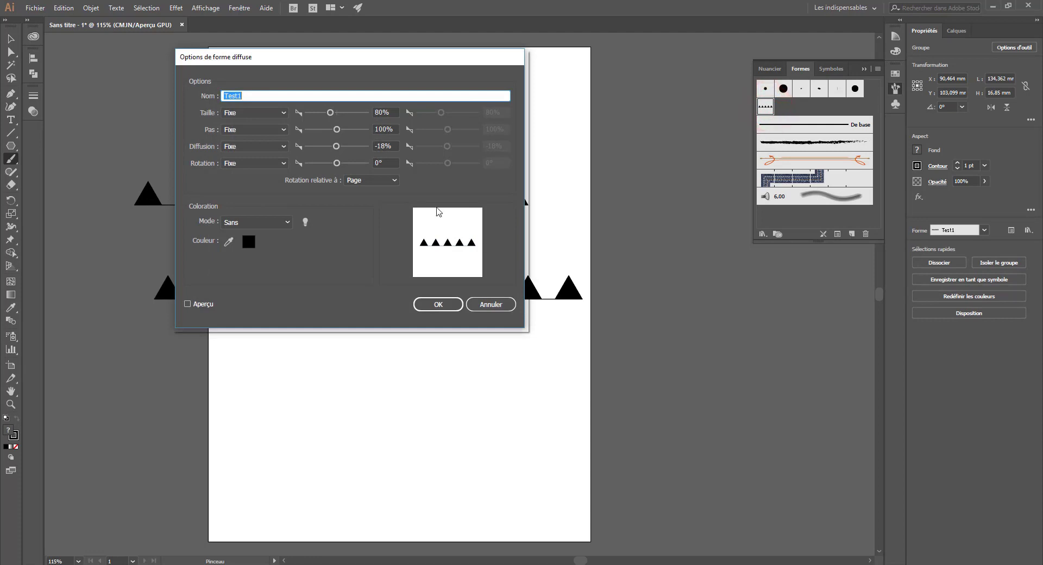
left_click(230, 114)
left_click(242, 147)
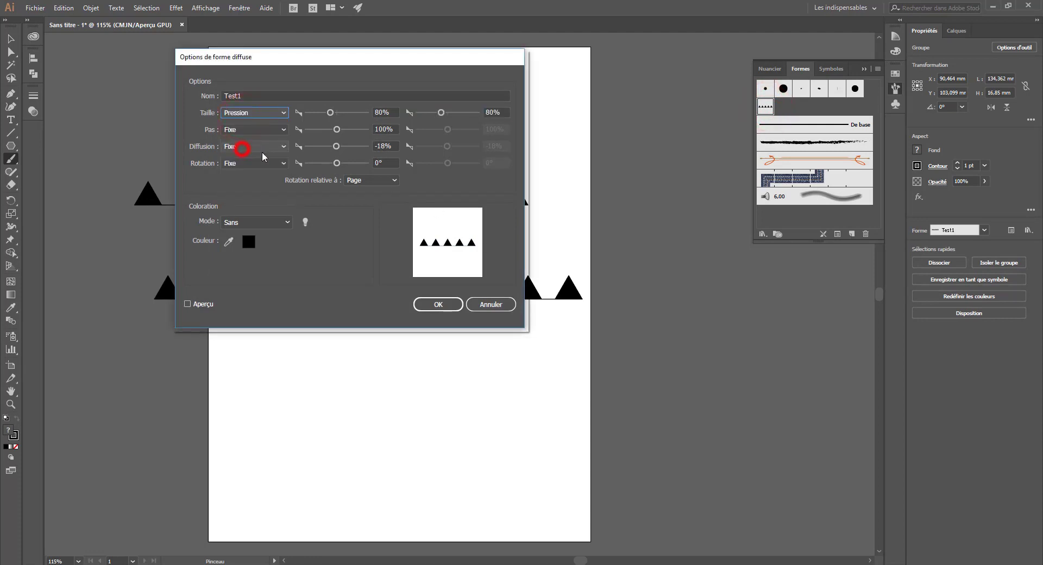
left_click_drag(347, 115, 363, 118)
left_click_drag(448, 116, 457, 114)
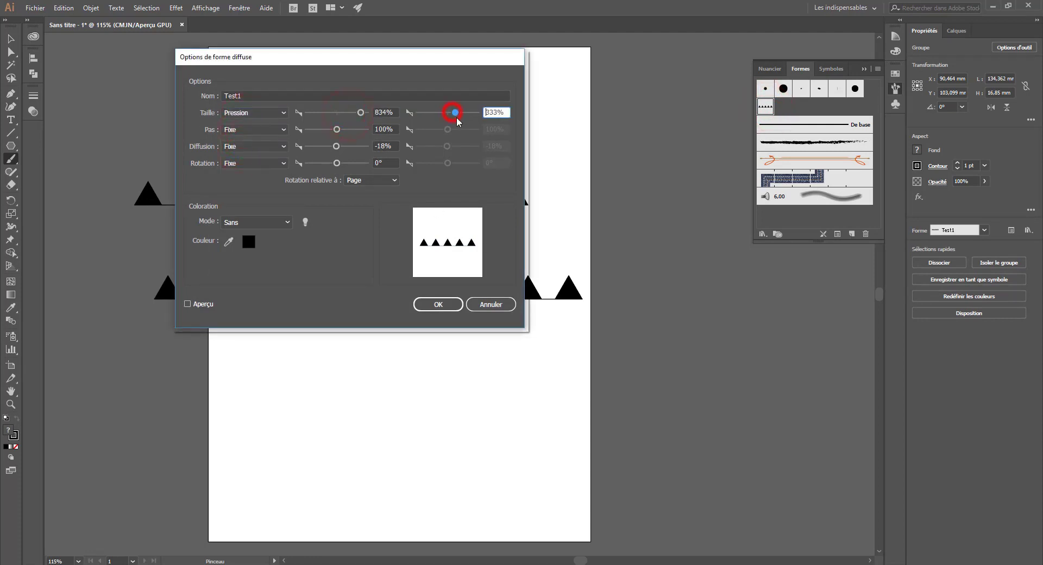
Set the Pas and Rotation variations to Pression and apply the brush changes to the existing strokes
left_click(263, 130)
left_click(249, 162)
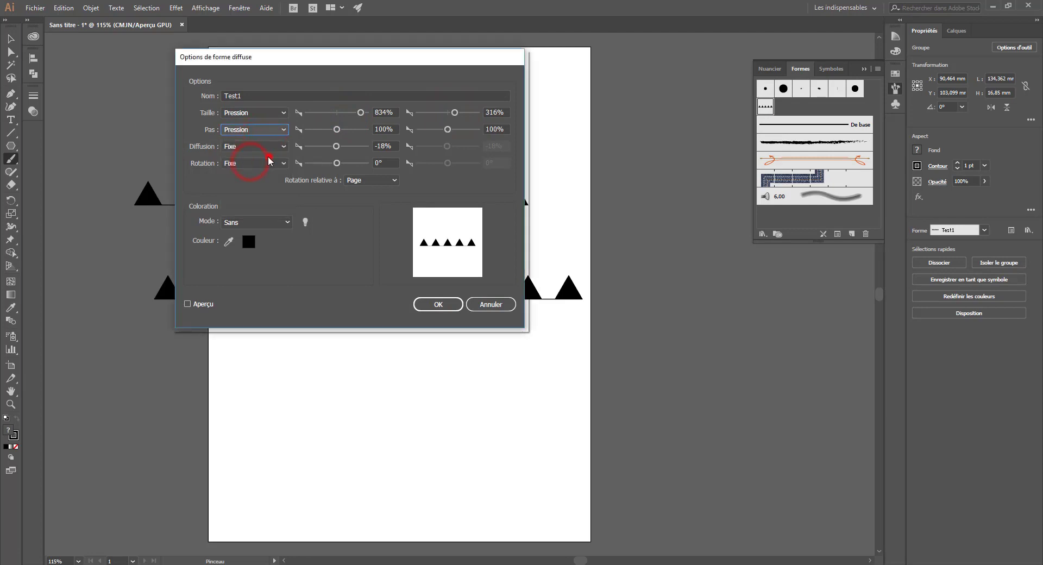
left_click(268, 162)
left_click(260, 202)
left_click(439, 304)
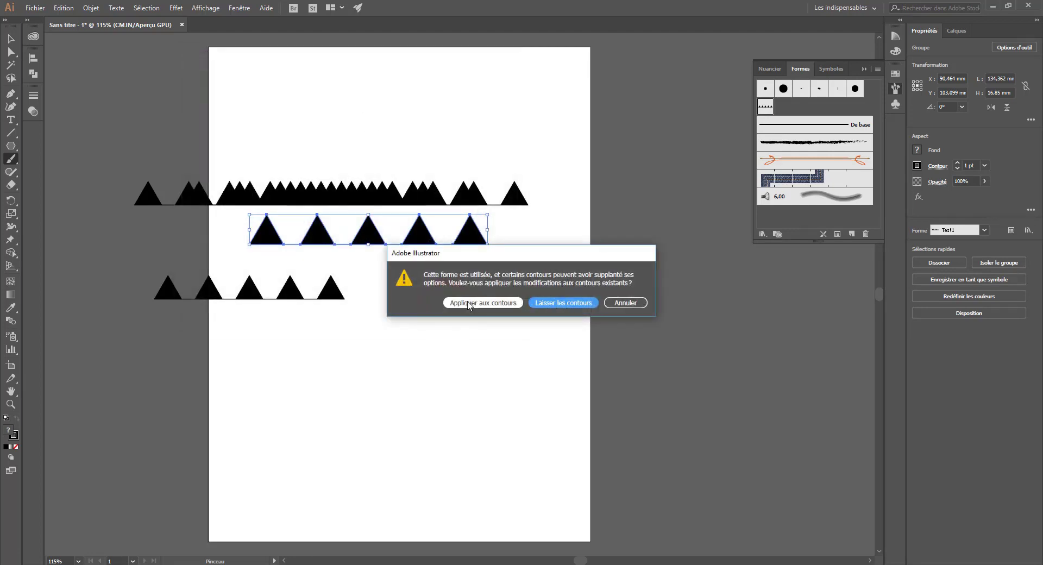
left_click(505, 307)
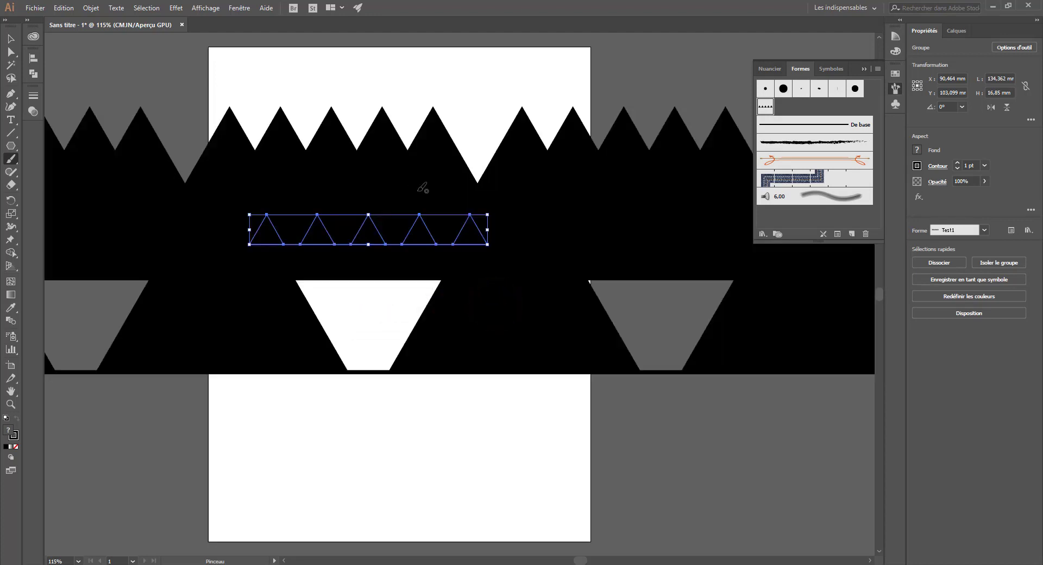
Delete the selected triangle row and paint several test strokes across the page with the modified brush
key("Delete")
mouse_move(437, 156)
left_mouse_down()
mouse_move(384, 150)
mouse_move(394, 199)
mouse_move(476, 273)
mouse_move(372, 331)
mouse_move(373, 413)
left_mouse_up()
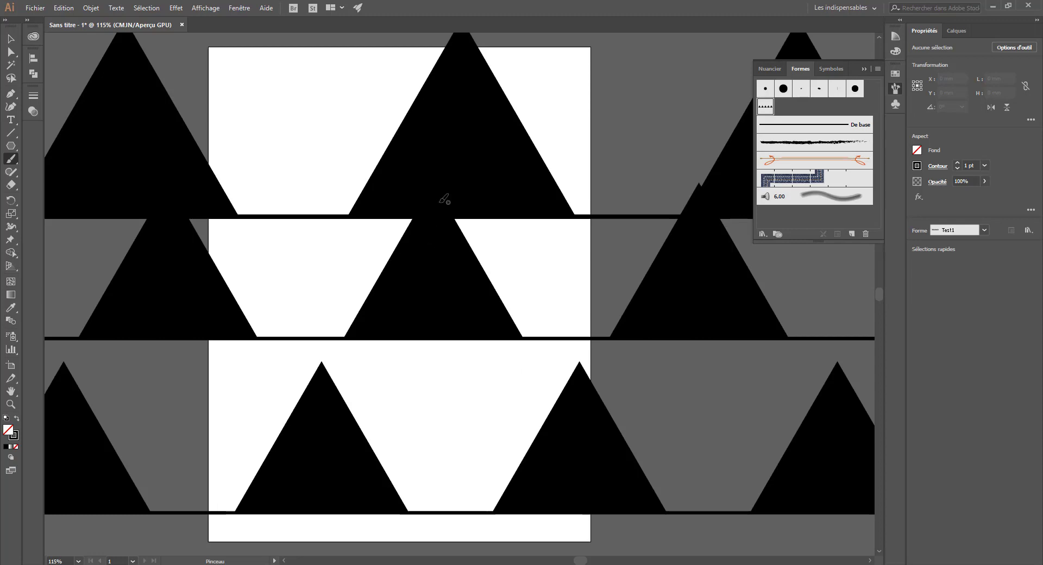
mouse_move(295, 115)
left_mouse_down()
mouse_move(293, 158)
mouse_move(315, 191)
left_mouse_up()
left_click_drag(327, 242, 359, 249)
Undo the test strokes, the deletion and the brush edits back to the original triangle row, before the Test1 brush was created
key("ctrl+z")
key("ctrl+z")
key("ctrl+z")
key("ctrl+z")
key("ctrl+z")
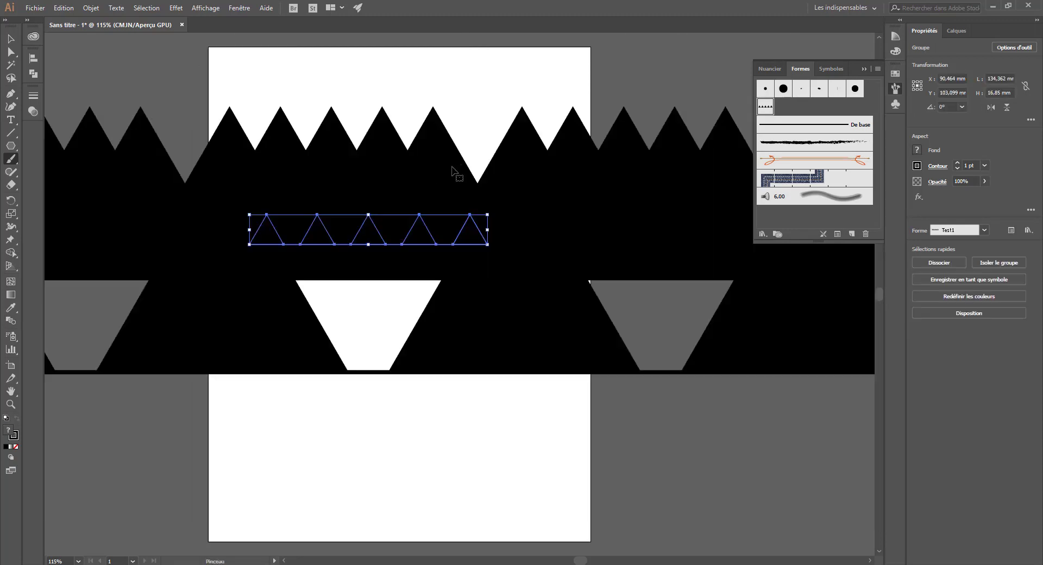
key("ctrl+z")
key("ctrl+z")
key("ctrl+z")
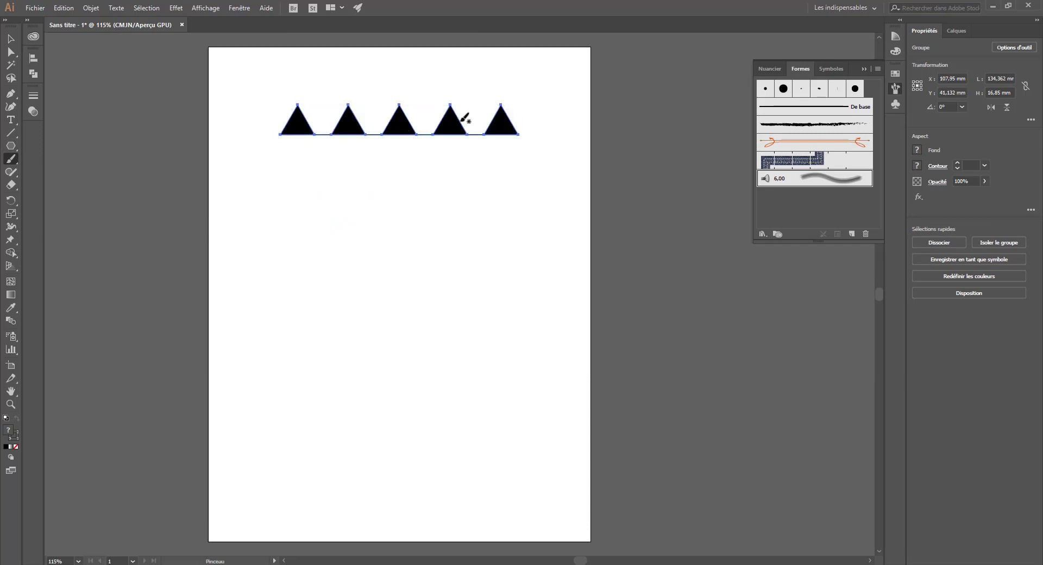
Select only the first triangle of the row with Direct Selection and add it to the brush library as a new scatter brush (Forme diffuse)
left_click(11, 52)
left_click(344, 232)
left_click(302, 128)
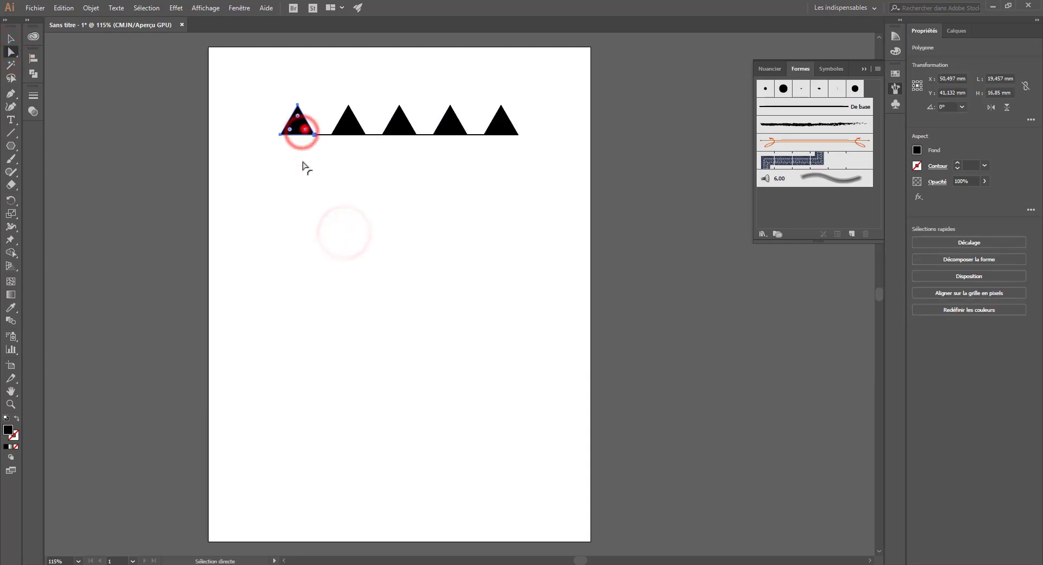
left_click_drag(302, 130, 801, 135)
left_click(444, 125)
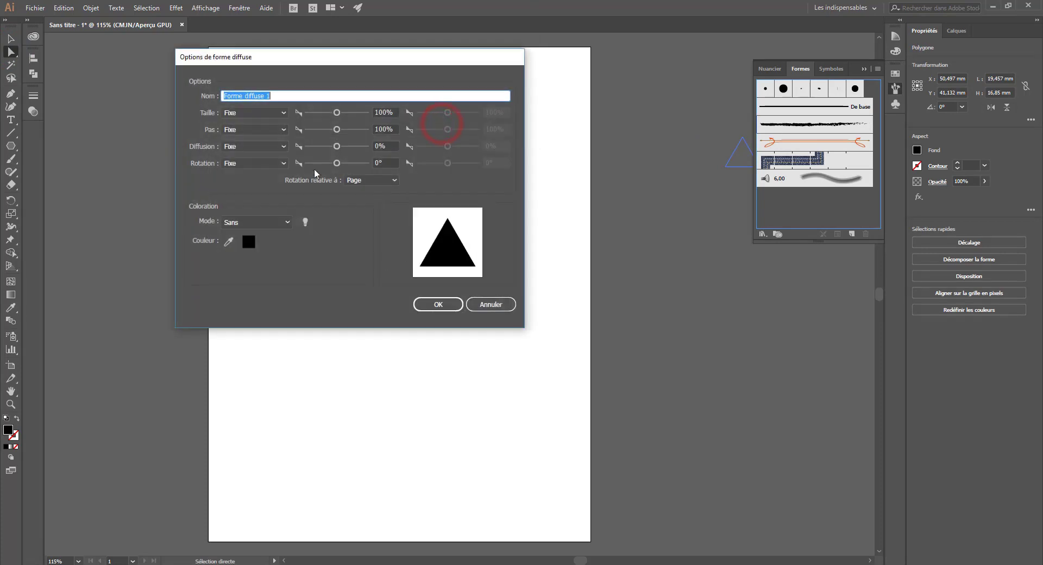
Set the new scatter brush's Taille to Aléatoire with a 680% value and its Pas variation to Aléatoire
left_click_drag(303, 112, 356, 114)
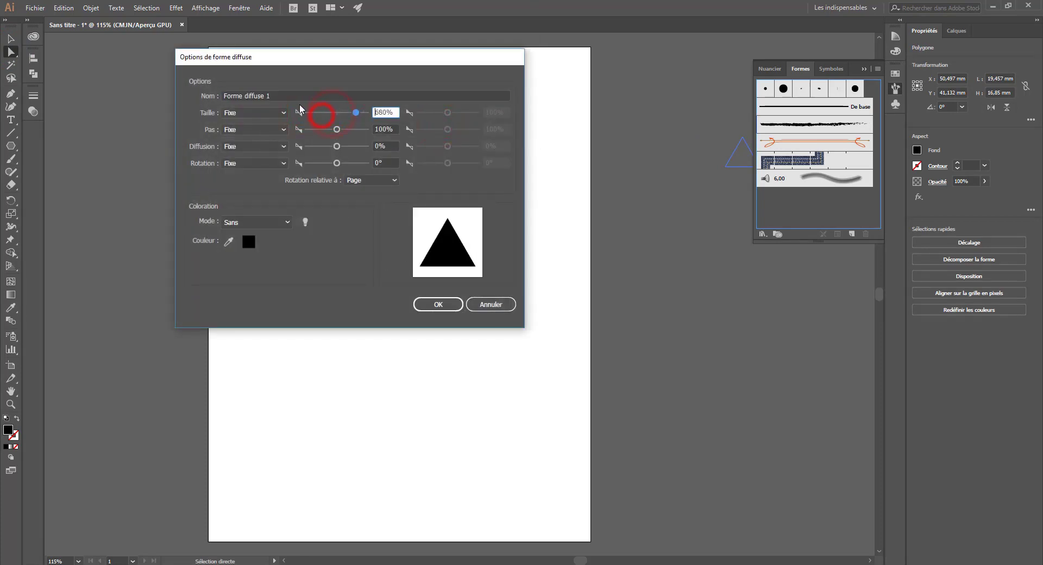
left_click(244, 113)
left_click(247, 140)
left_click(262, 131)
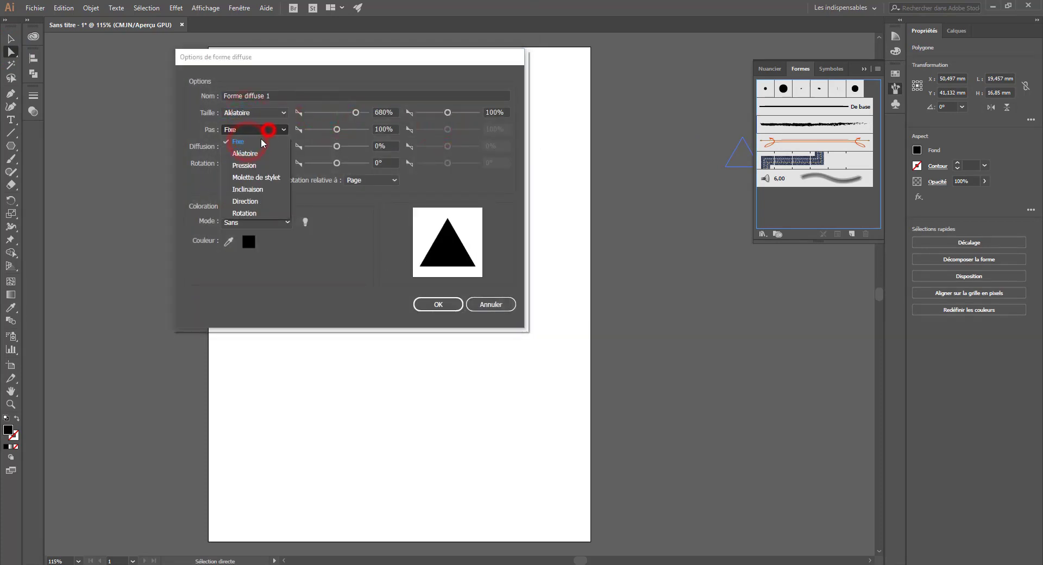
left_click(252, 157)
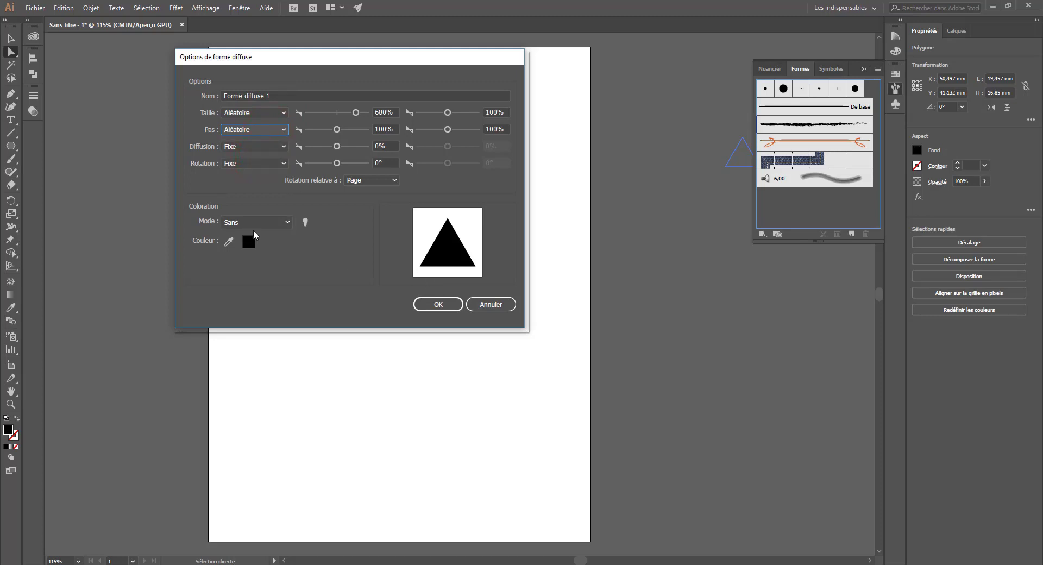
Make the brush rotation relative to Tracé and create the single-triangle scatter brush
left_click(368, 185)
left_click(361, 184)
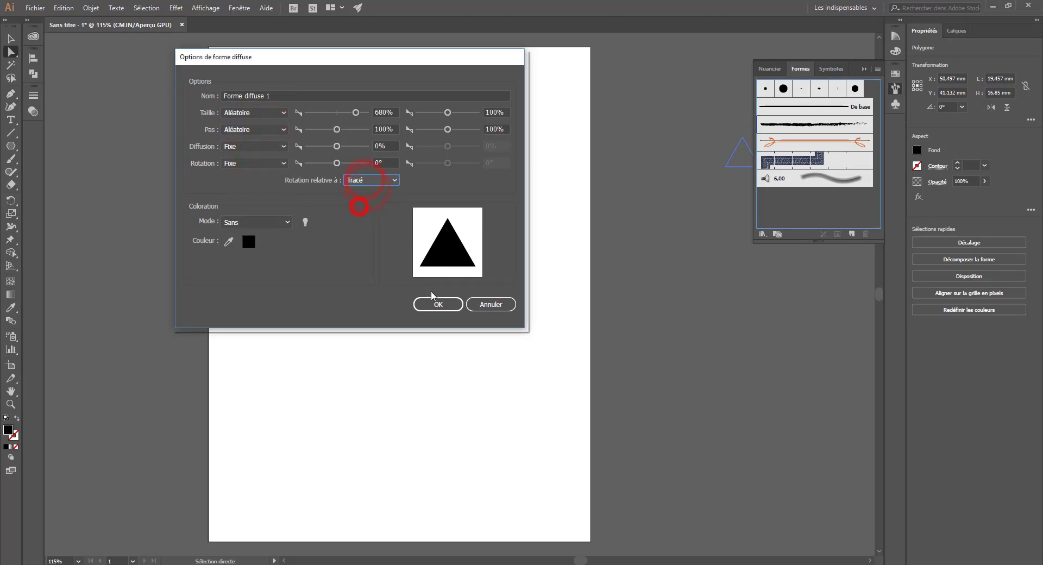
left_click(438, 304)
left_click_drag(350, 351, 352, 324)
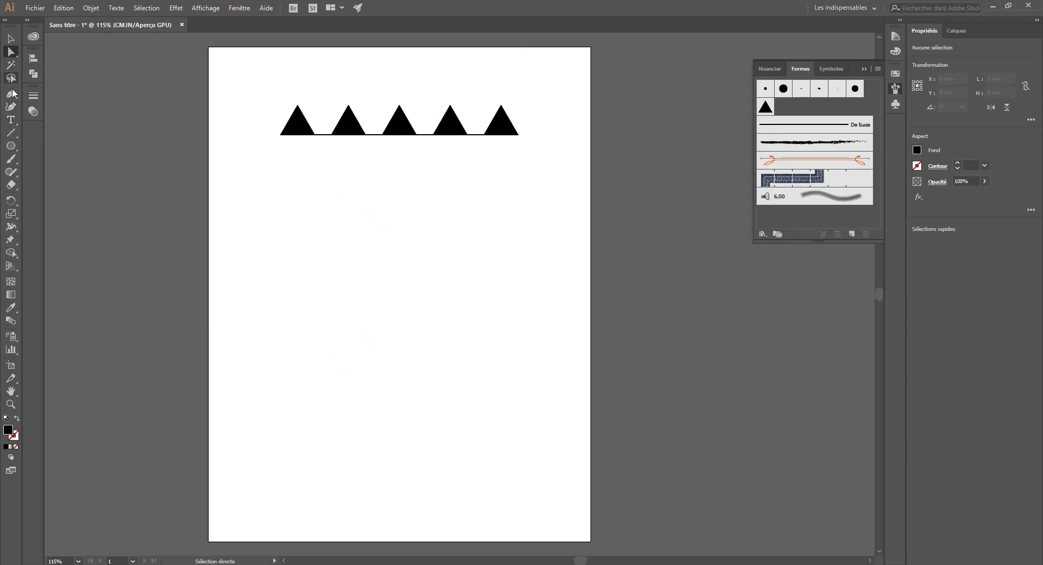
Paint three freehand test strokes on the page with the Paintbrush using the single-triangle scatter brush
left_click(11, 159)
mouse_move(341, 275)
left_mouse_down()
mouse_move(421, 263)
mouse_move(413, 312)
left_mouse_up()
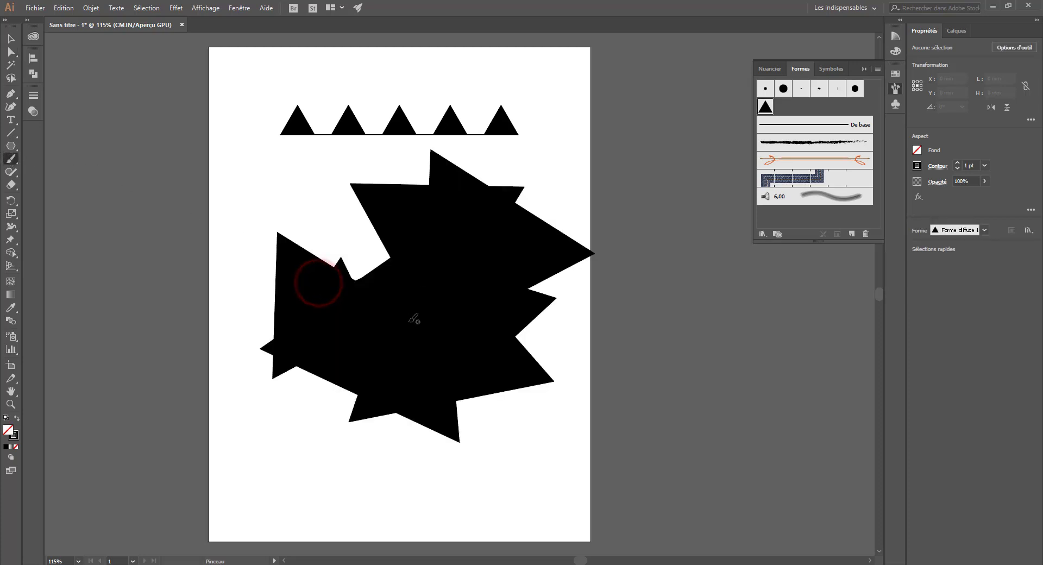
mouse_move(548, 462)
left_mouse_down()
mouse_move(311, 491)
mouse_move(275, 467)
left_mouse_up()
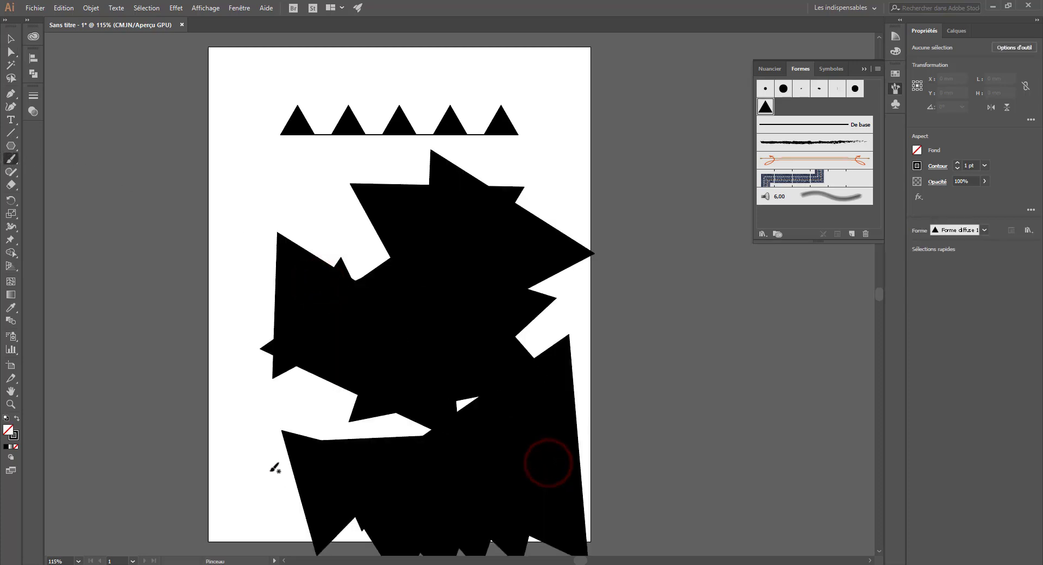
mouse_move(364, 160)
left_mouse_down()
mouse_move(296, 188)
mouse_move(298, 201)
left_mouse_up()
Undo the freehand test strokes so only the triangle row remains on the page
key("ctrl+z")
key("ctrl+z")
key("ctrl+z")
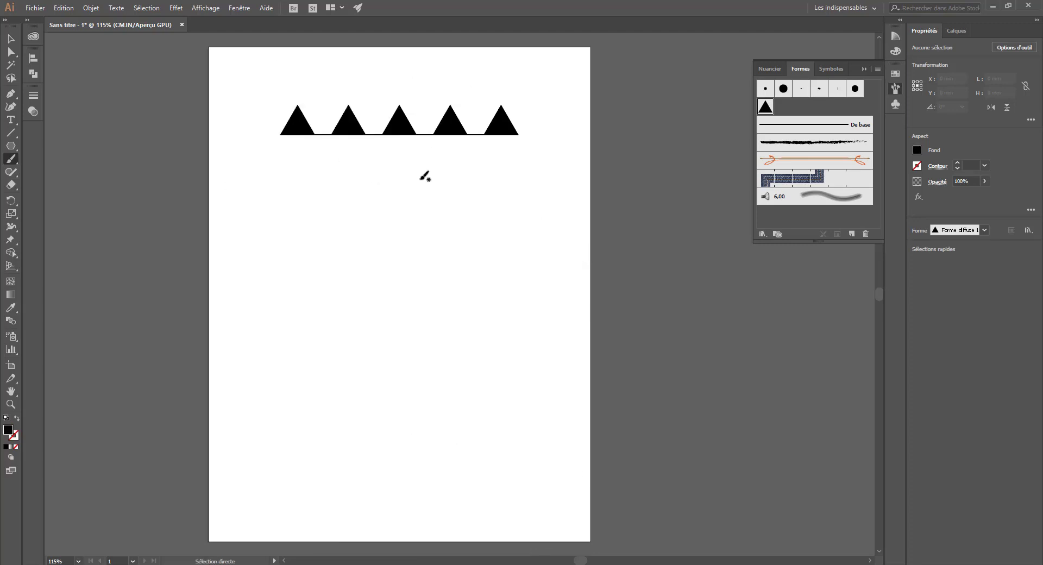
Test the scatter brush on a slightly sloping line about 118 mm wide below the triangle row, and undo the test
left_click(10, 133)
left_click_drag(241, 281, 450, 298)
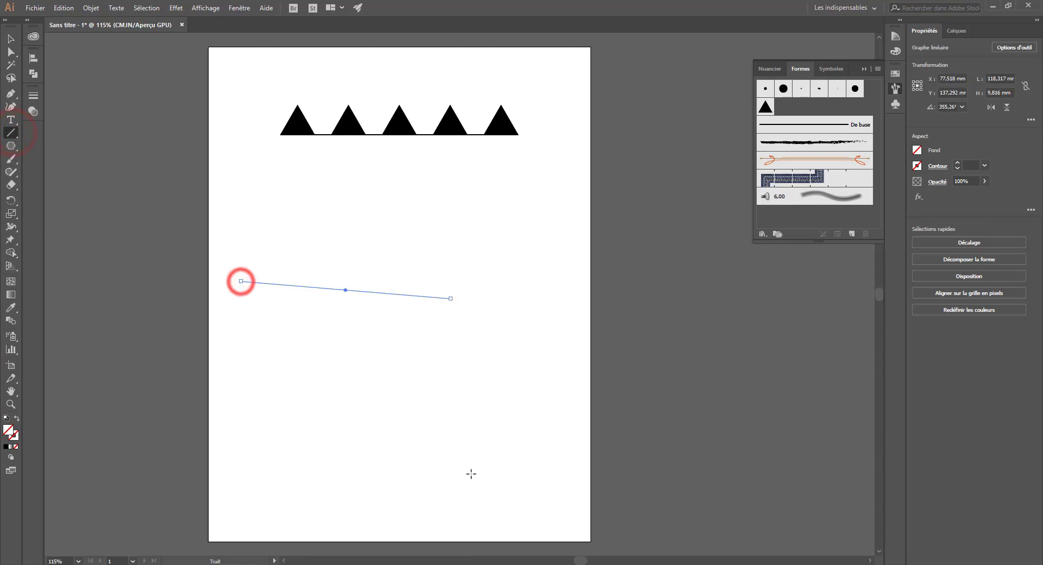
left_click(767, 106)
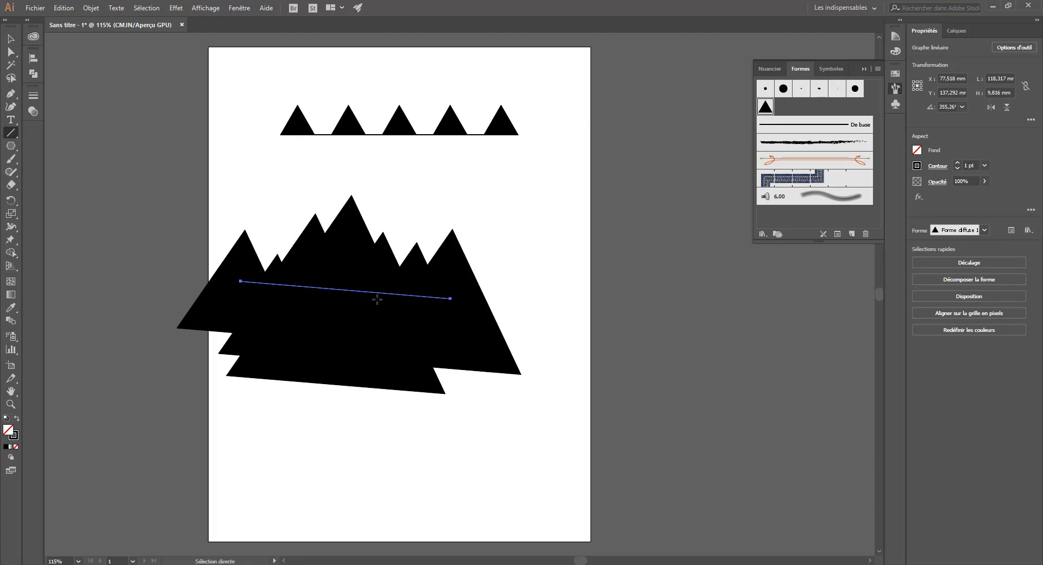
key("/")
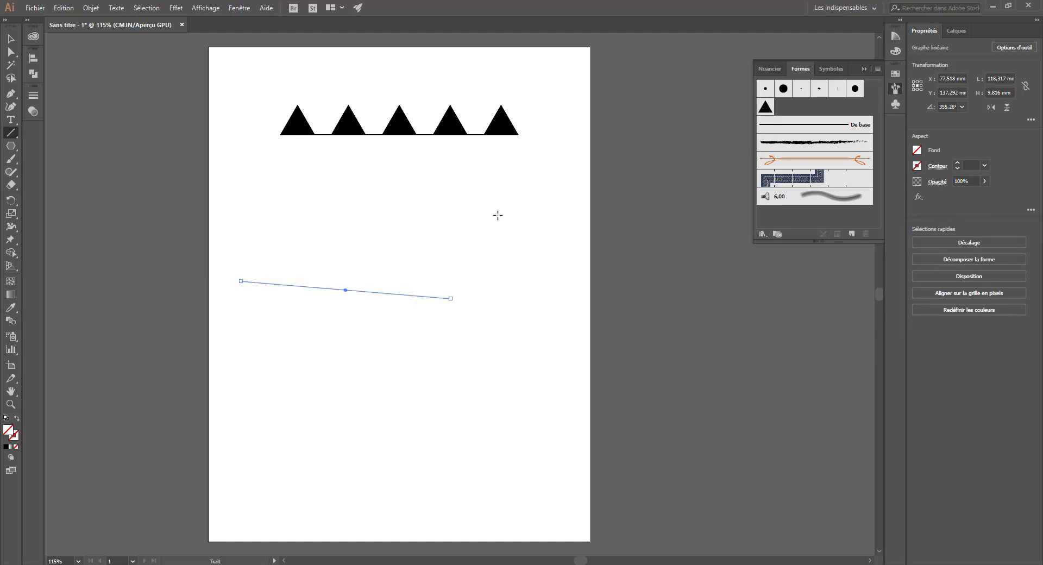
left_click(498, 213, "ctrl")
Select the whole triangle row group and add it to the brush library as a new art brush (Forme artistique)
key("v")
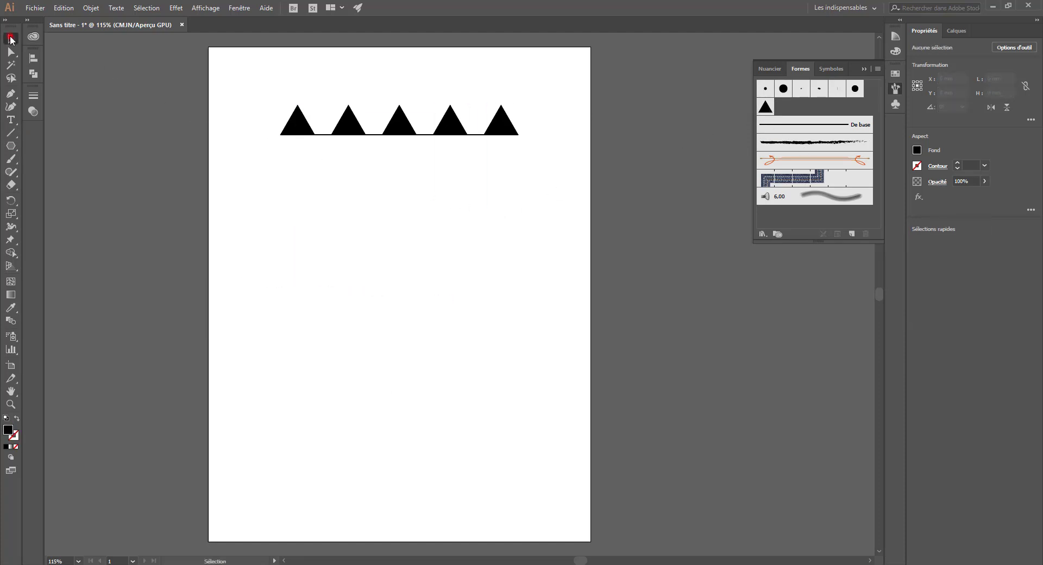
left_click(346, 114)
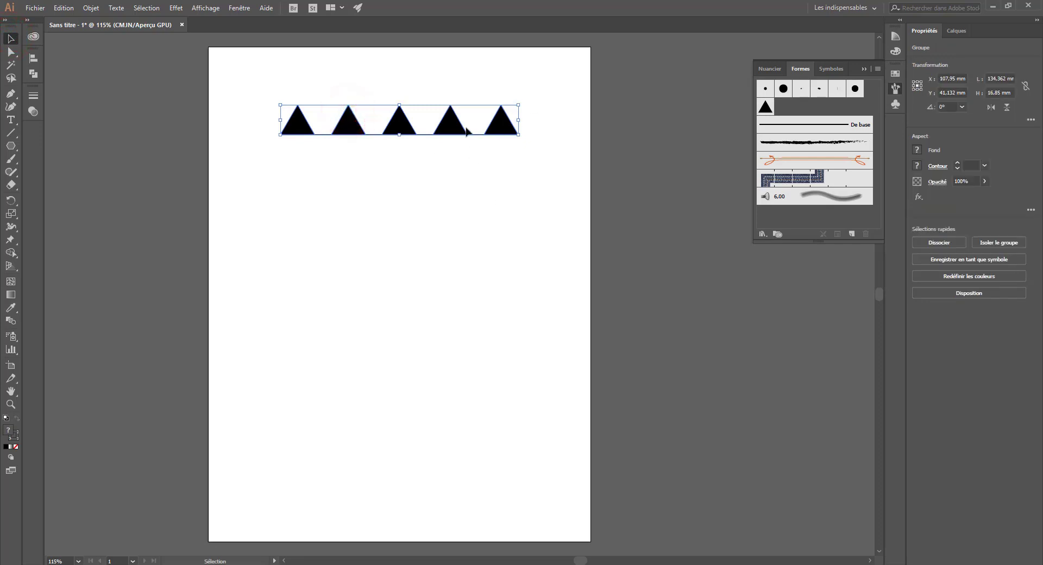
left_click_drag(449, 129, 760, 231)
left_click(446, 74)
left_click(443, 124)
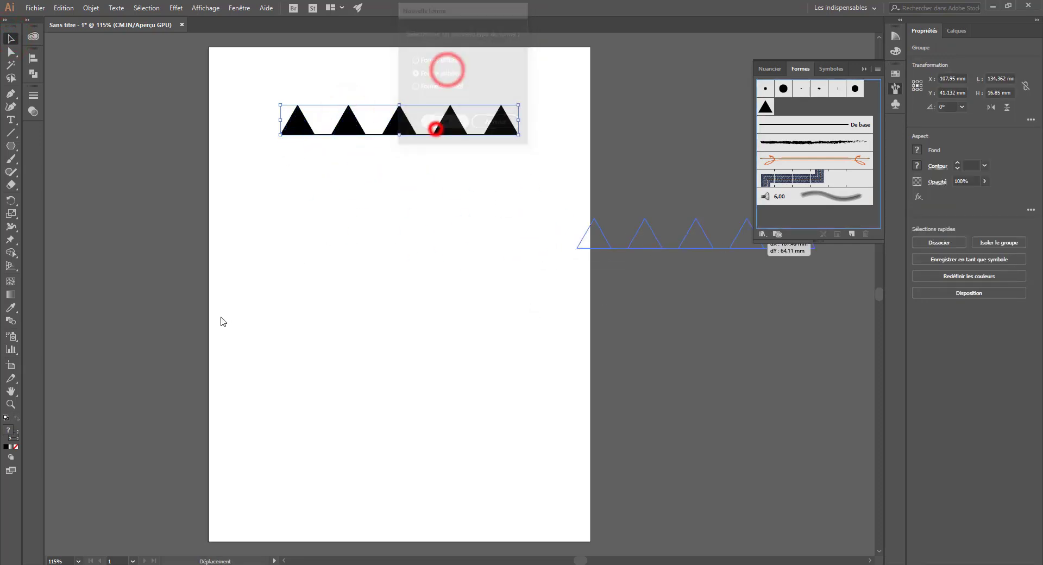
left_click_drag(168, 15, 399, 67)
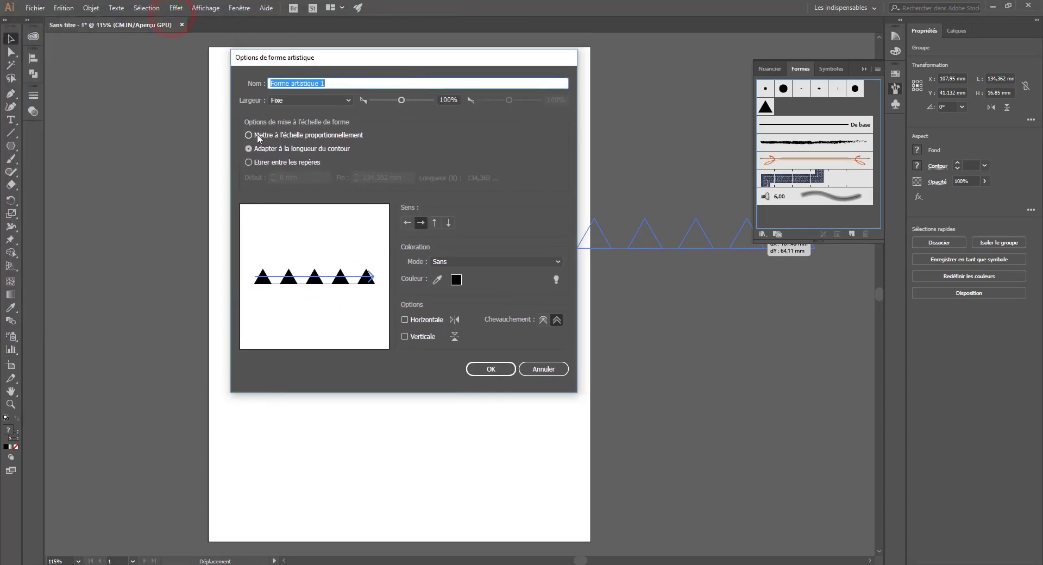
Try the art brush's scaling and direction options, ending on Adapter à la longueur du contour with the rightward direction
left_click(249, 134)
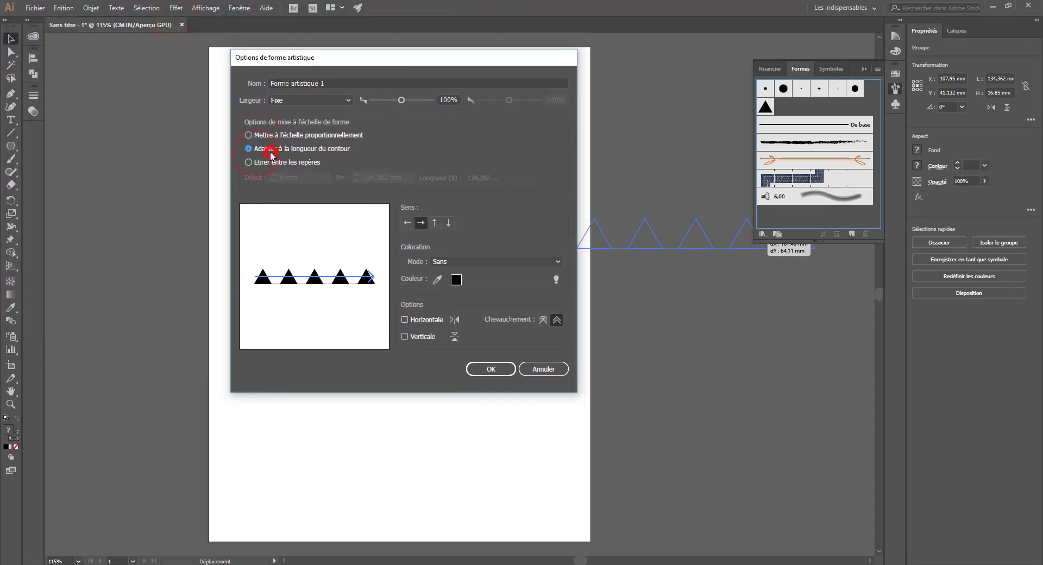
left_click(465, 263)
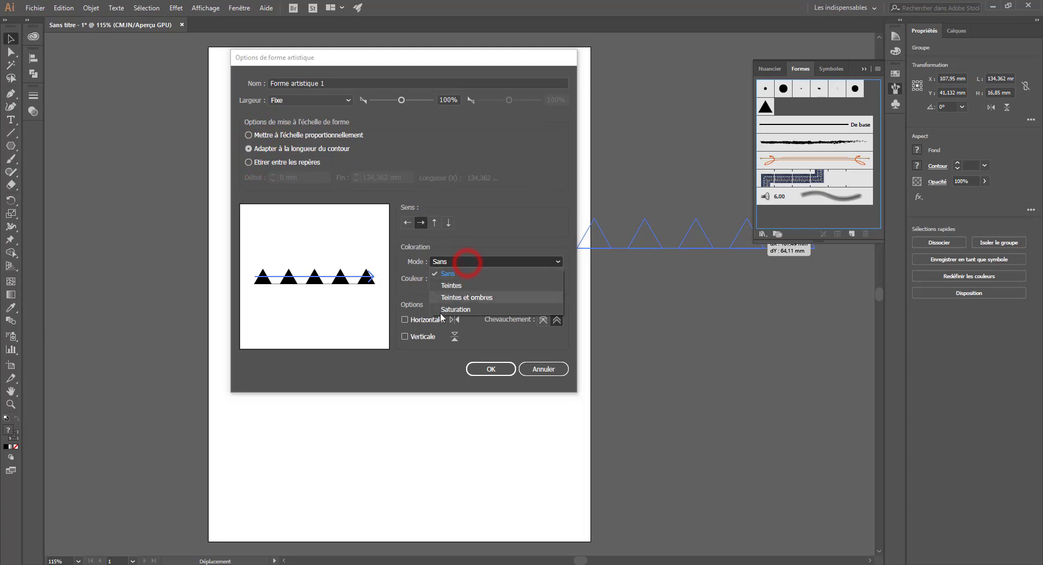
left_click(489, 216)
left_click(438, 220)
left_click(407, 222)
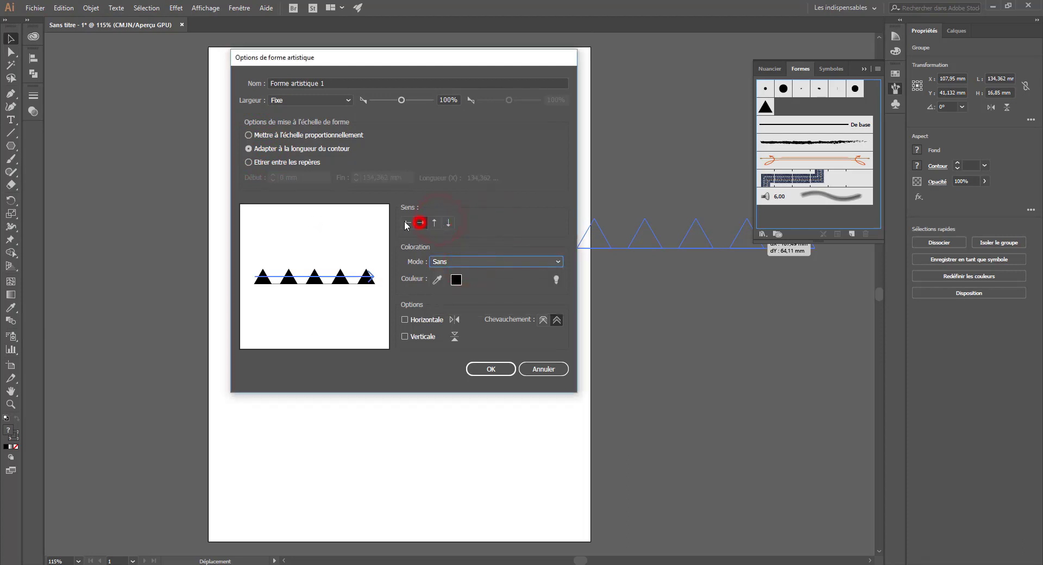
left_click(420, 222)
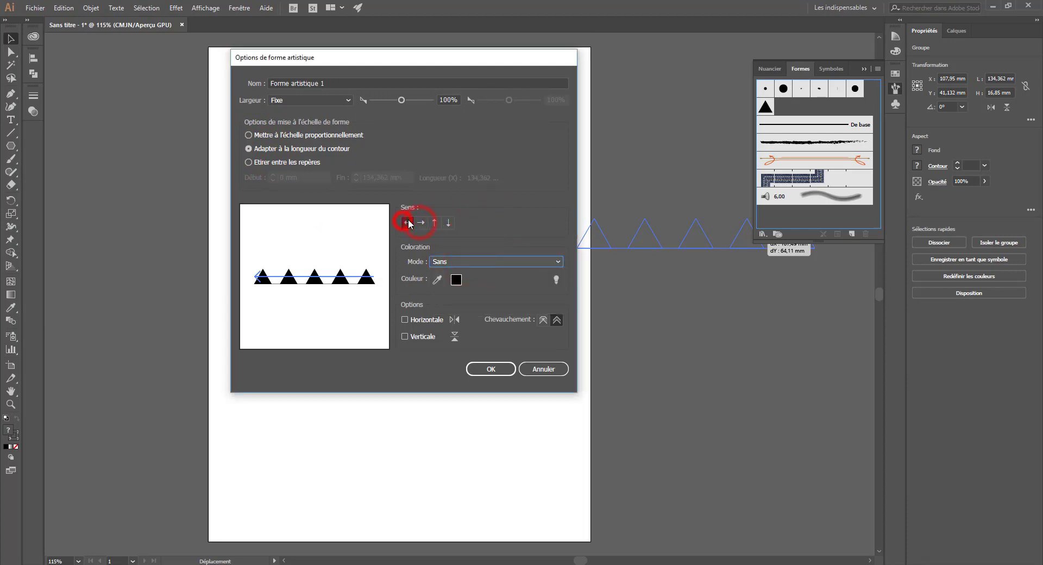
left_click(249, 163)
left_click(250, 148)
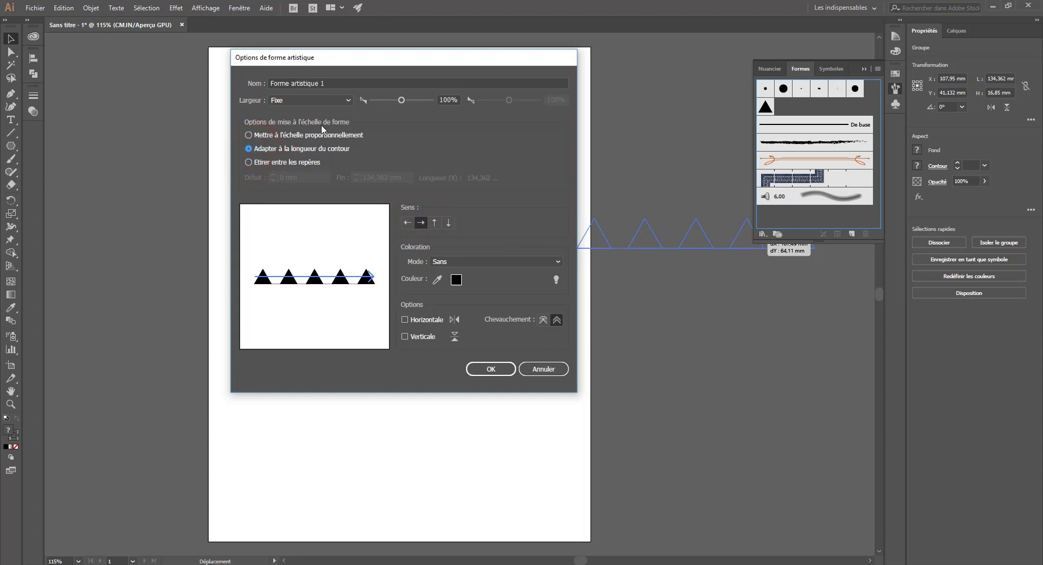
Try the Horizontale and Verticale flip options and create the triangle-row art brush
left_click(405, 320)
left_click(405, 336)
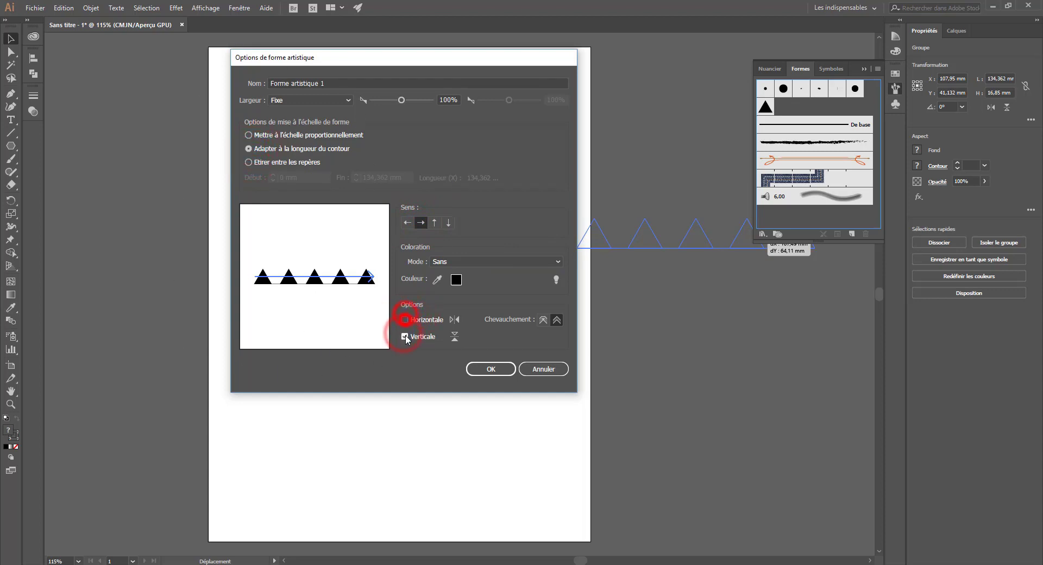
left_click(475, 365)
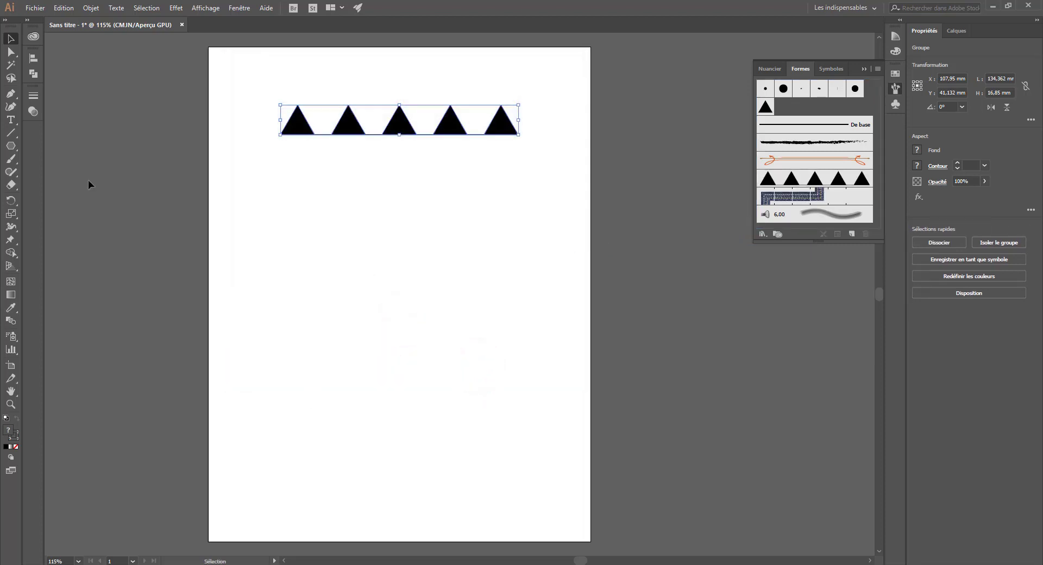
Draw a curved Pen path below the triangle row in the page's left half and apply the triangle-row art brush to it
left_click(9, 133)
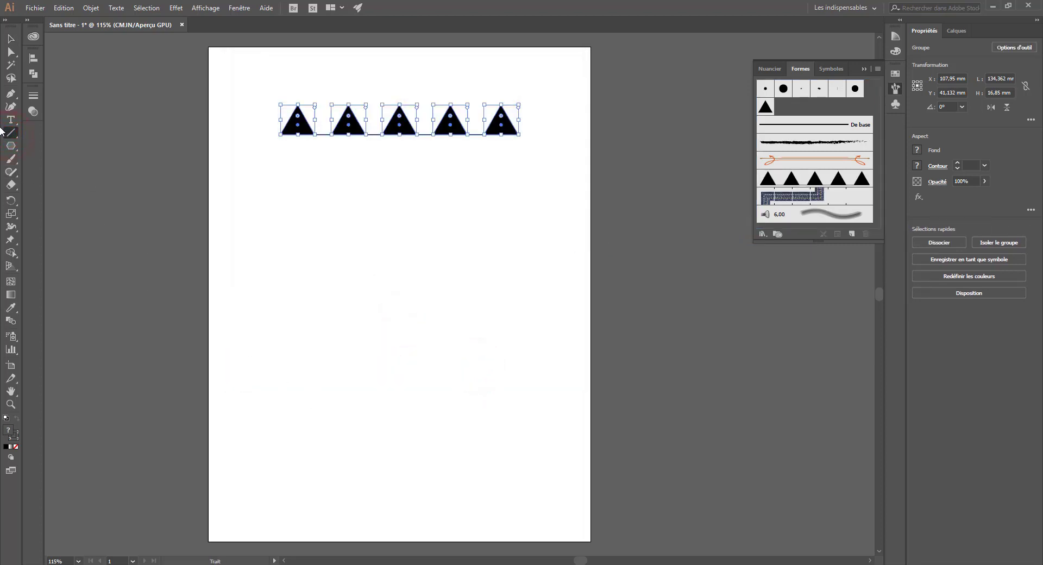
left_click(10, 94)
left_click(221, 396)
left_click_drag(366, 256, 549, 258)
left_click(791, 178)
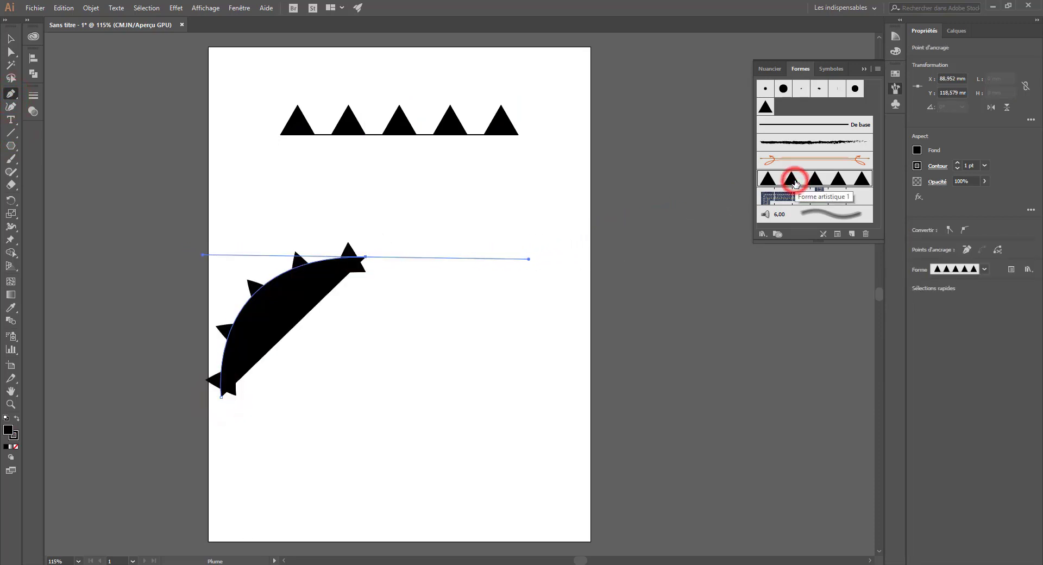
Remove both the stroke and the fill from the curved path
left_click(15, 436)
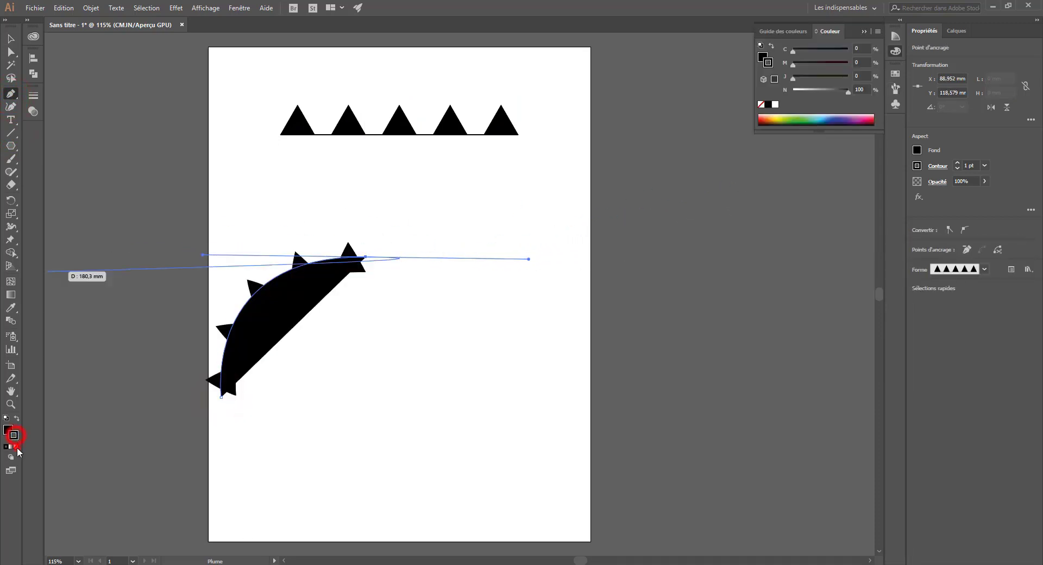
left_click(16, 447)
left_click(8, 429)
left_click(16, 447)
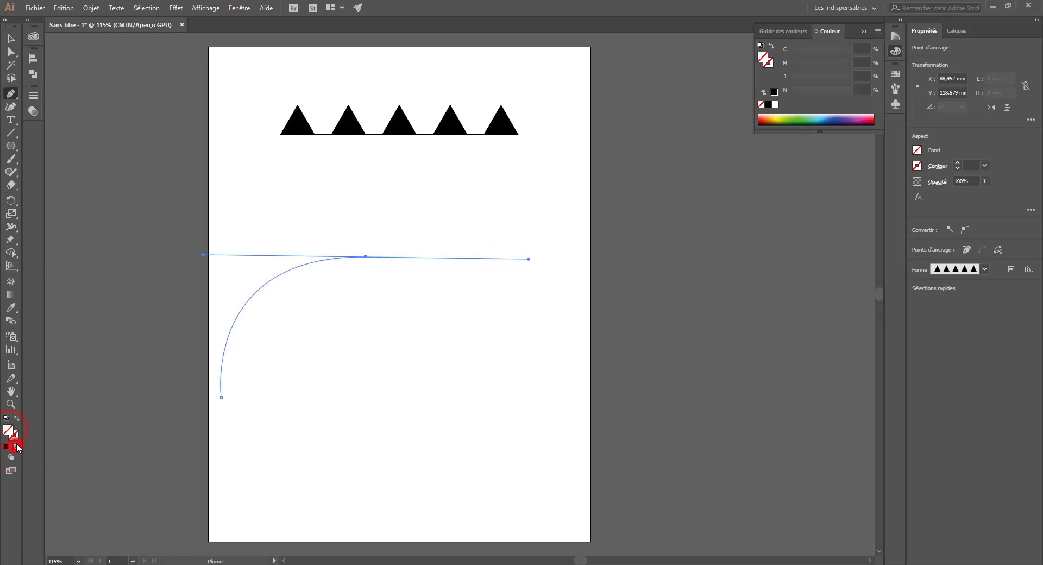
Extend the curve rightward to about 162 mm wide and apply the triangle-row art brush to the whole path
left_click(507, 284)
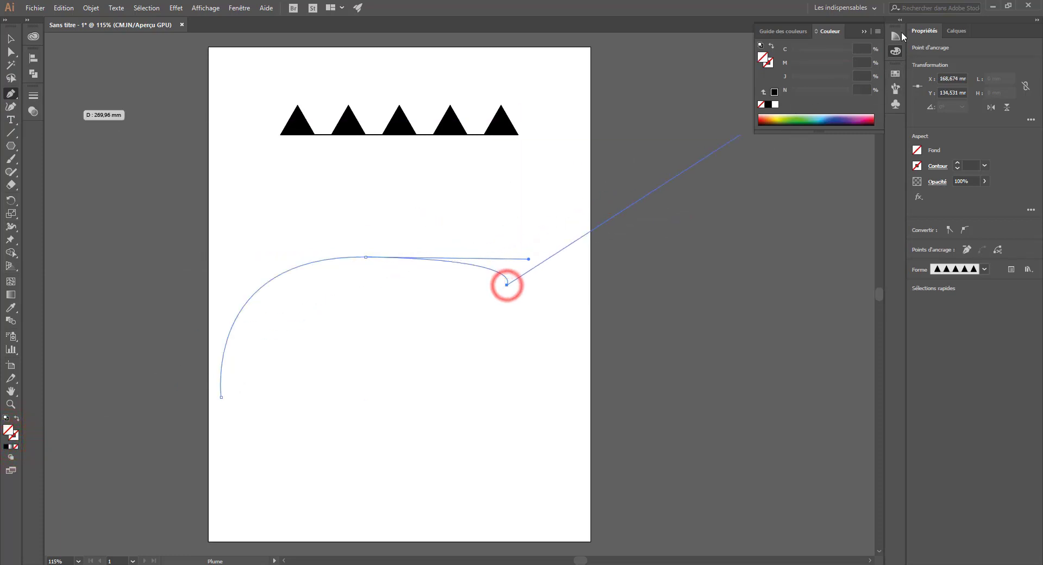
left_click(894, 74)
left_click(894, 88)
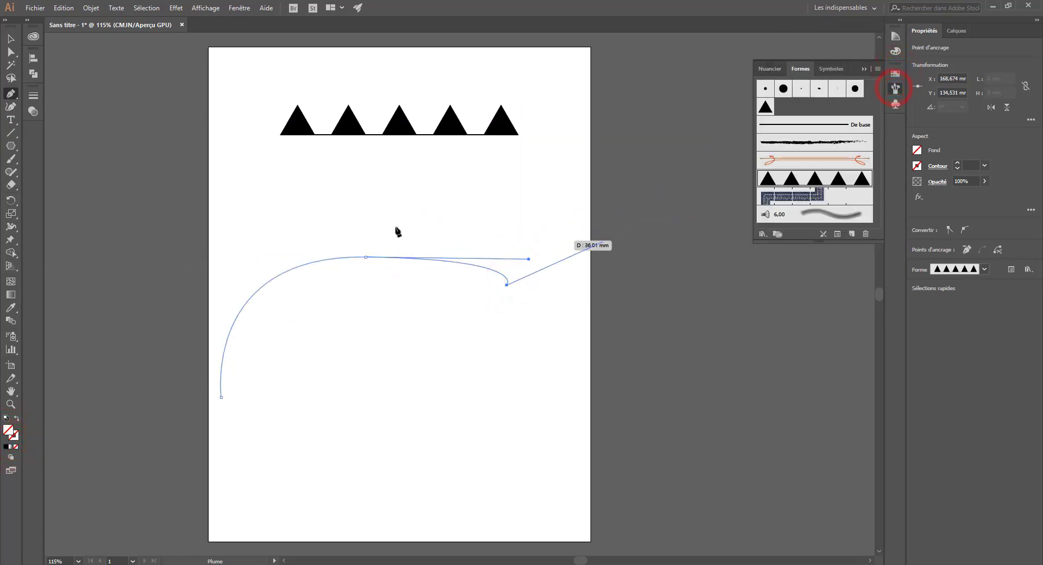
left_click(11, 37)
left_click_drag(302, 305, 474, 233)
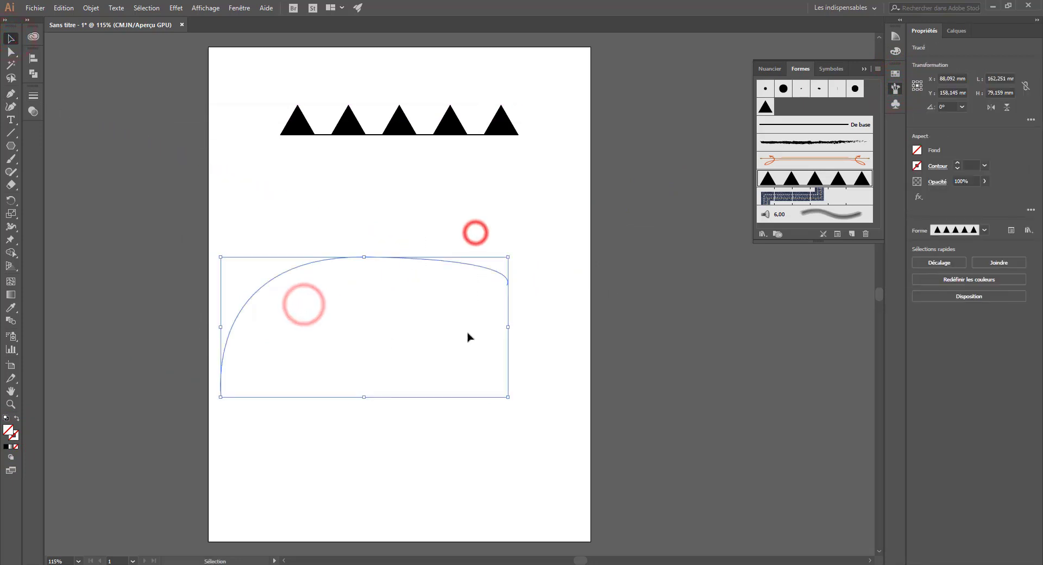
left_click(800, 179)
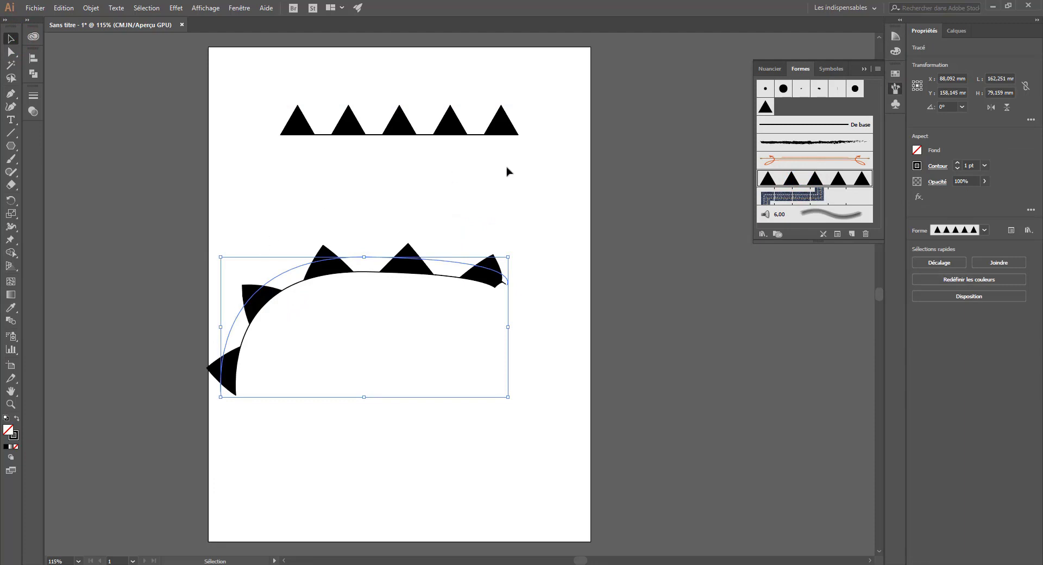
Compare the curve with the orange ornament, De base and single-triangle scatter brushes, ending on the triangle-row art brush
left_click(801, 158)
left_click(799, 124)
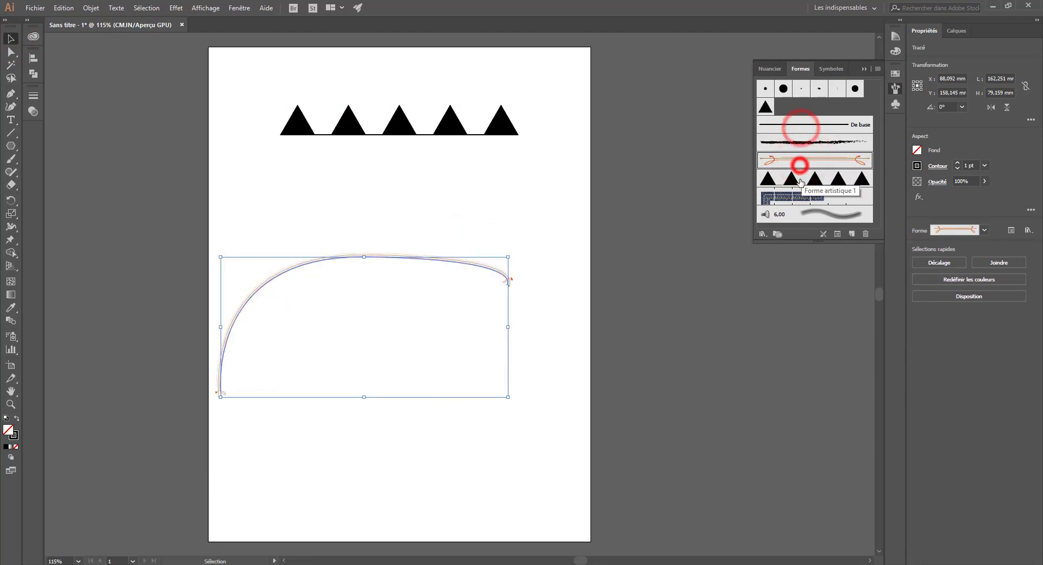
left_click(798, 179)
left_click(765, 108)
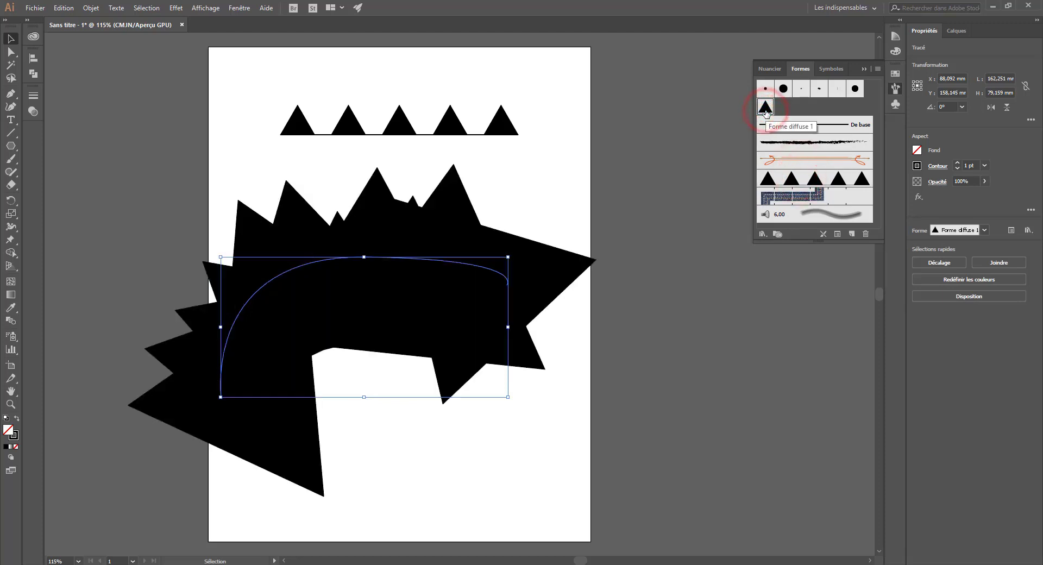
left_click(803, 177)
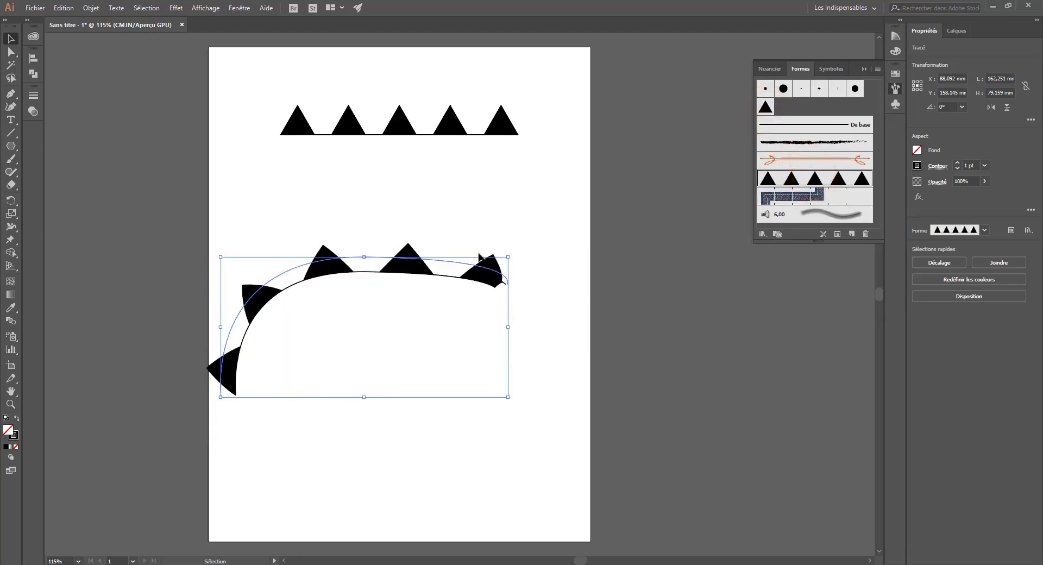
Move the brushed curve up and to the right, closer to the triangle row, and switch to Direct Selection
left_click_drag(390, 259, 418, 208)
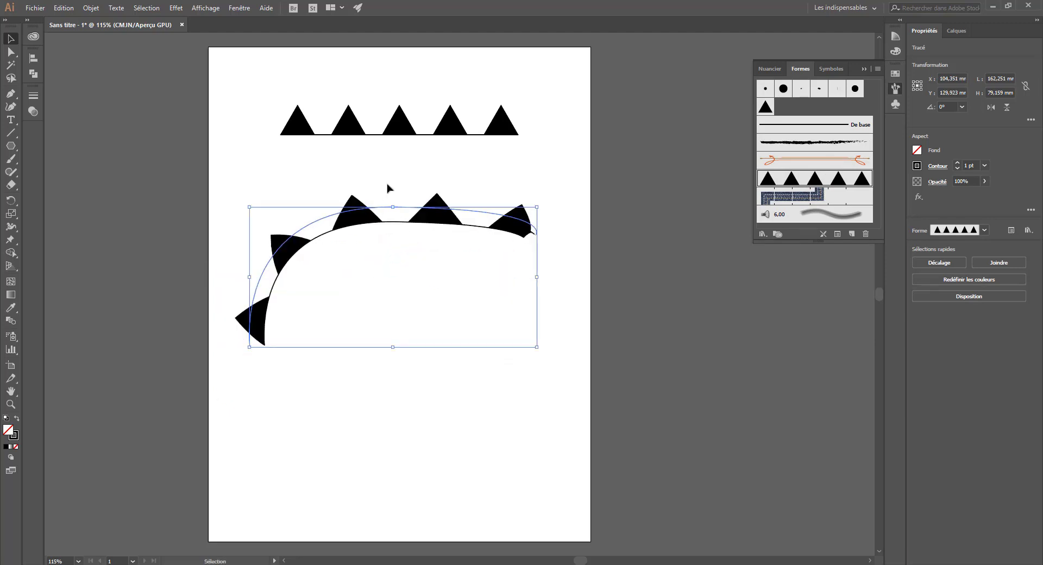
left_click(11, 52)
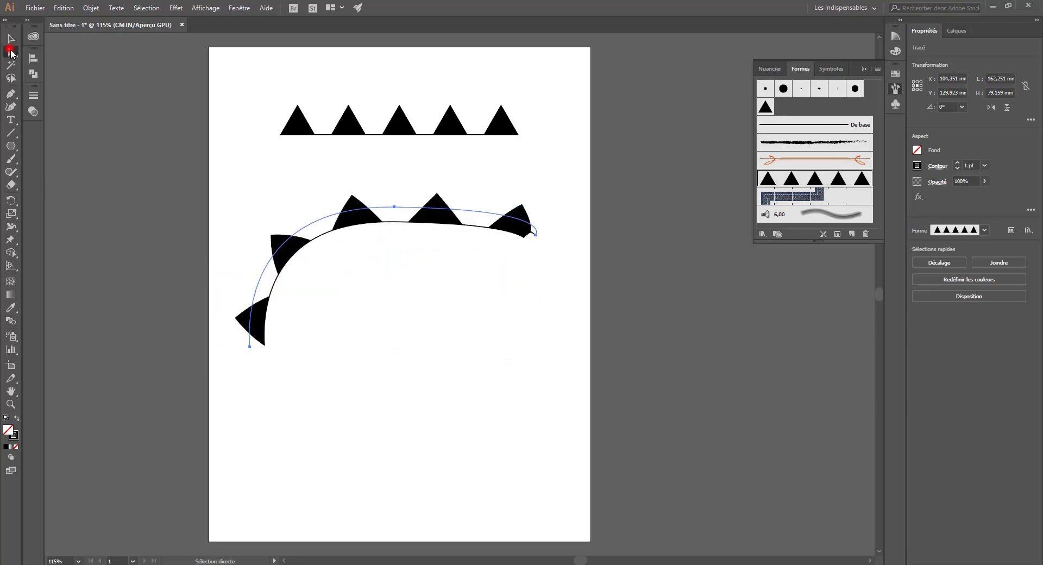
Bend the right end of the brushed curve upward to about 144 mm overall width, and rotate the path until it is nearly upside down
mouse_move(405, 269)
left_mouse_down()
mouse_move(432, 419)
mouse_move(405, 380)
mouse_move(444, 380)
mouse_move(441, 349)
mouse_move(355, 293)
mouse_move(399, 272)
left_mouse_up()
mouse_move(545, 295)
left_mouse_down()
mouse_move(525, 335)
mouse_move(552, 243)
mouse_move(501, 219)
left_mouse_up()
left_click(10, 39)
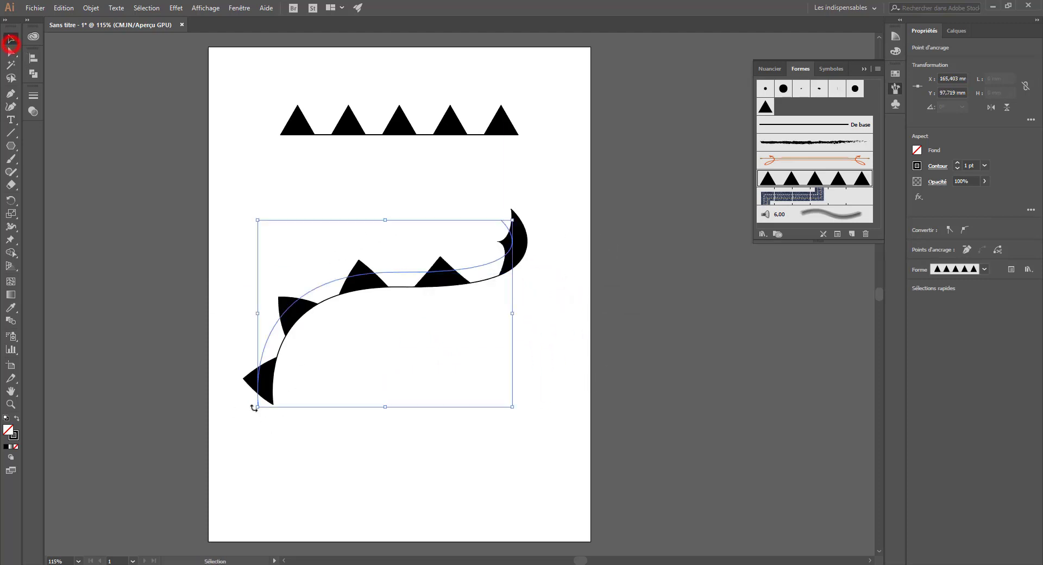
left_click(254, 410)
left_click(265, 397)
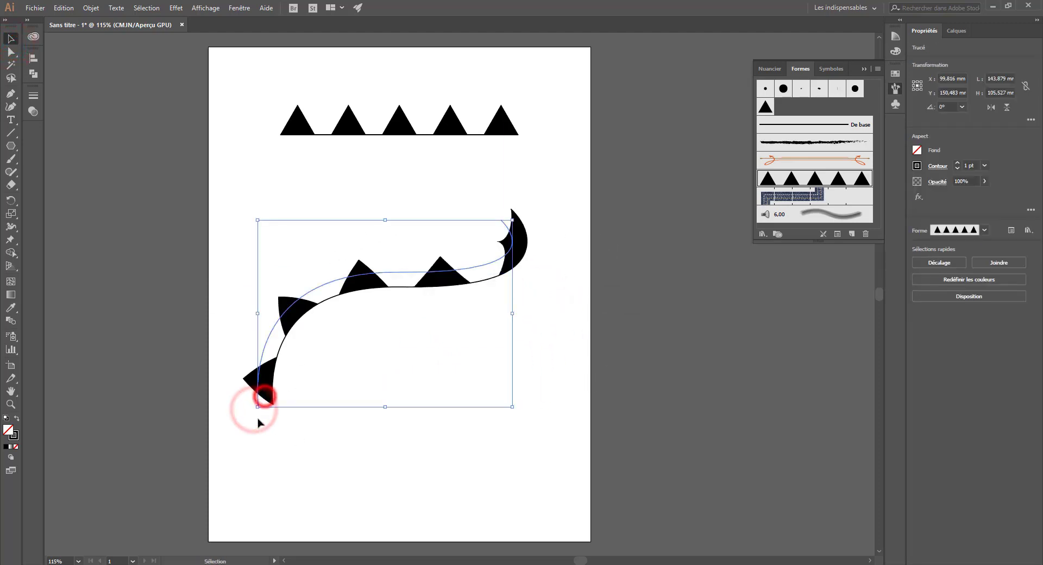
mouse_move(253, 412)
left_mouse_down()
mouse_move(464, 273)
mouse_move(471, 284)
left_mouse_up()
left_click(506, 201)
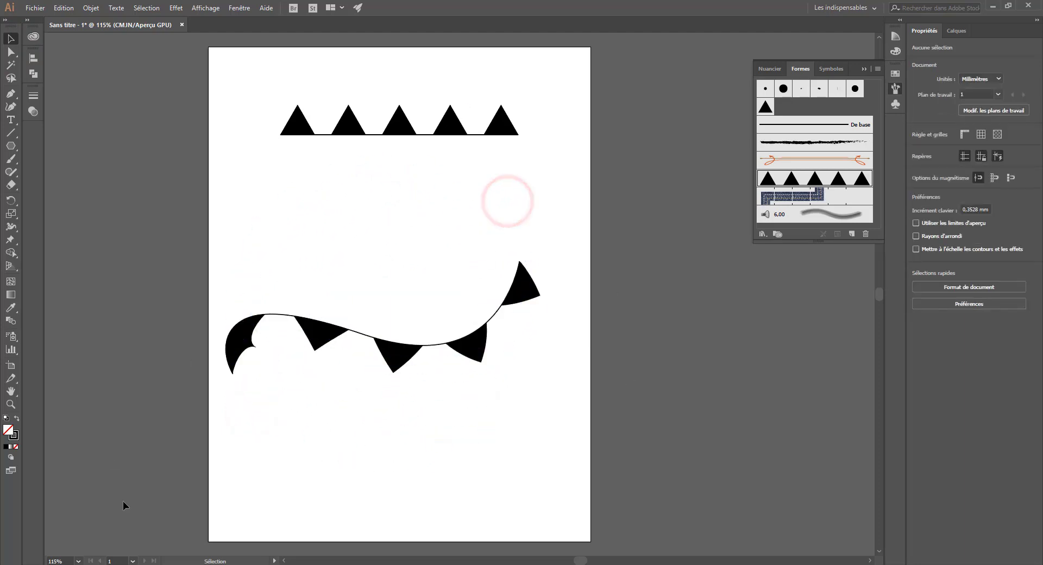
Delete the brushed curve from the artboard
left_click(525, 296)
key("Delete")
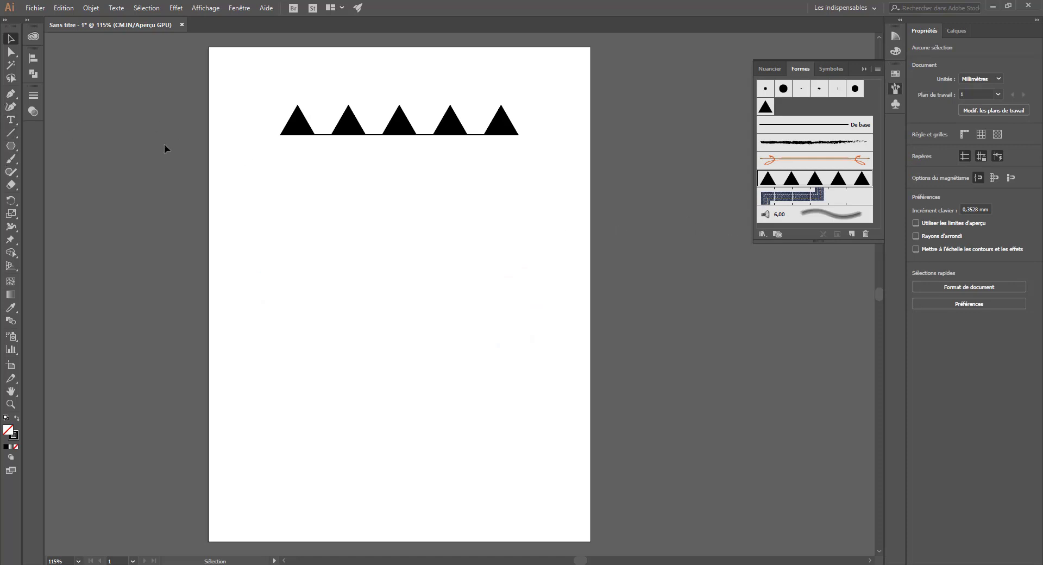
Start a new pattern brush (Forme de motif) from the triangle row, keeping its scale on Fixe
left_click(363, 132)
left_click_drag(364, 131, 768, 208)
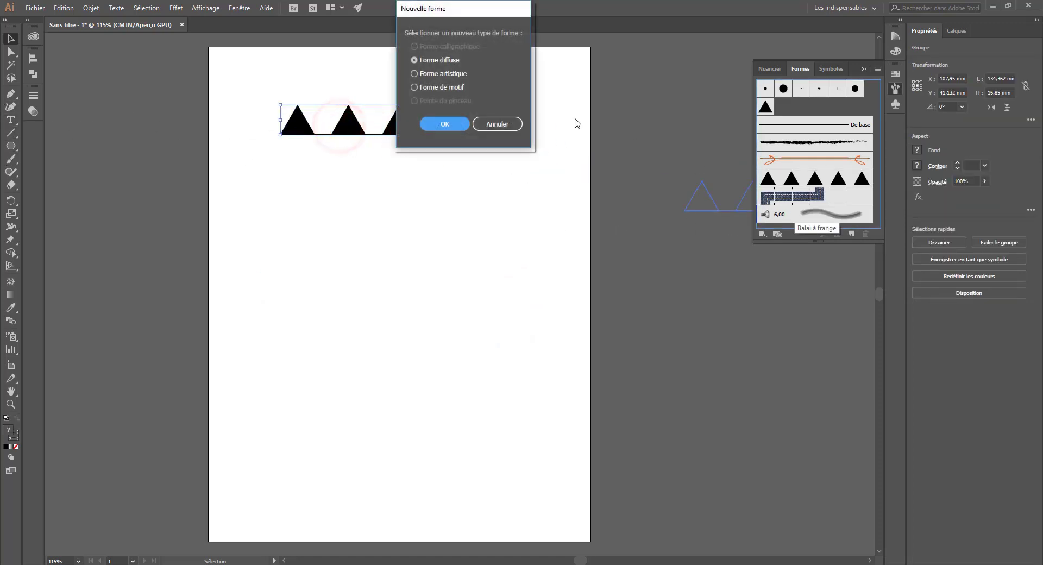
left_click(416, 88)
left_click(445, 124)
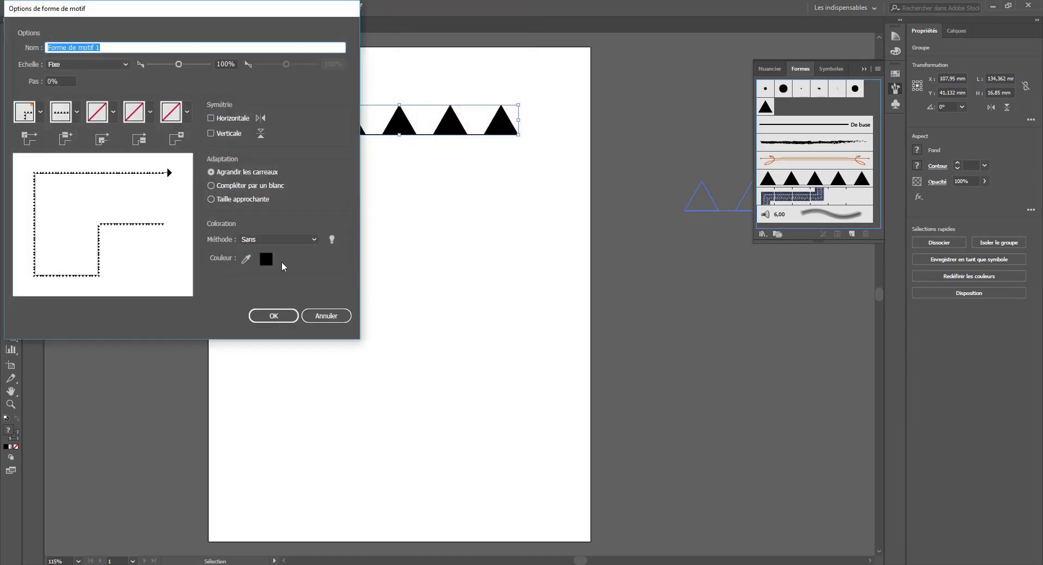
left_click(57, 65)
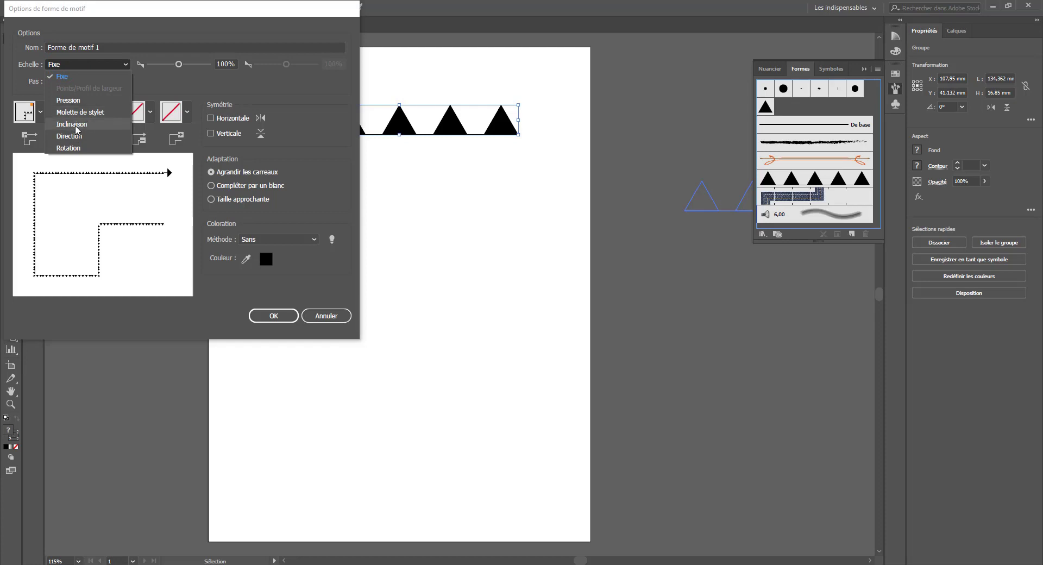
left_click(94, 57)
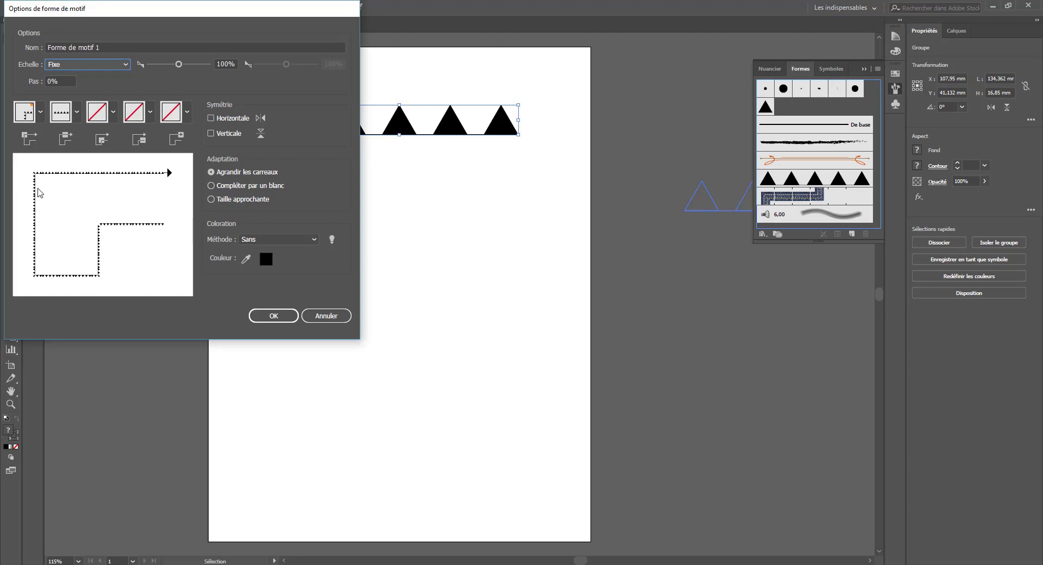
Compare the automatic tile variants for the pattern brush's inner corner and choose the first one, with triangles along both sides
left_click(99, 118)
left_click(113, 112)
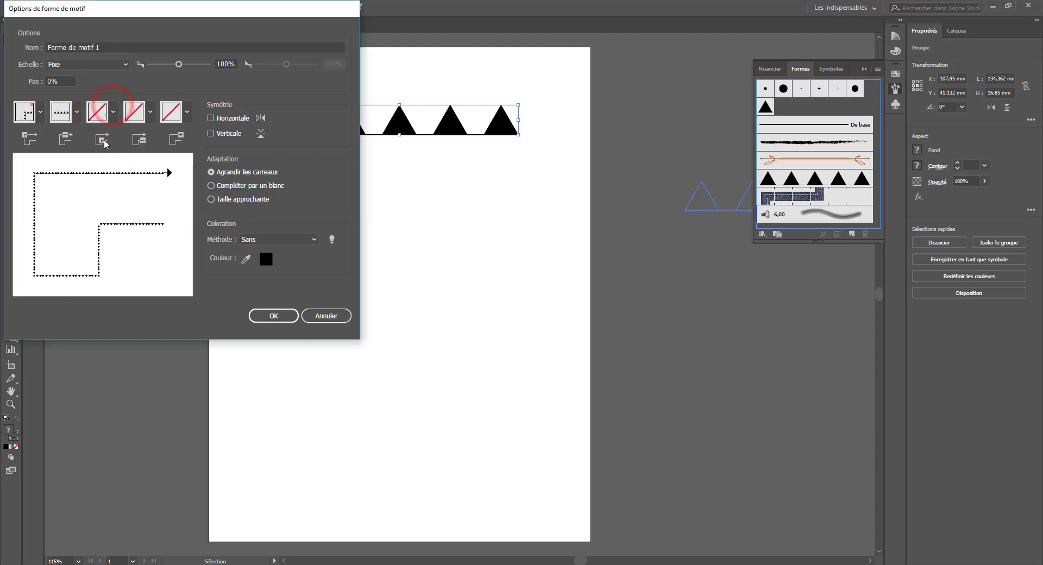
left_click(96, 112)
left_click(52, 199)
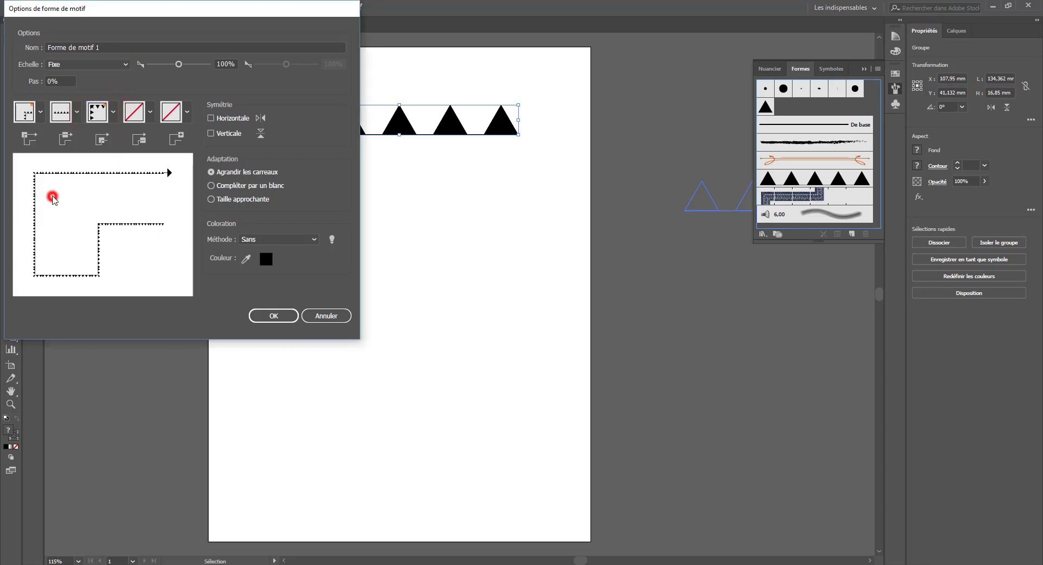
left_click(97, 111)
left_click(44, 202)
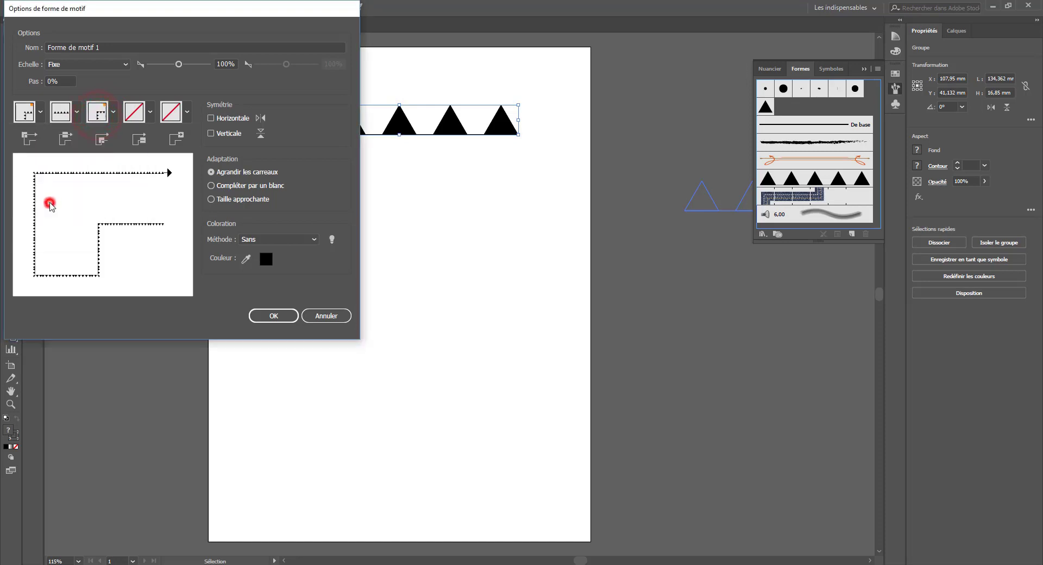
left_click(97, 112)
left_click(42, 158)
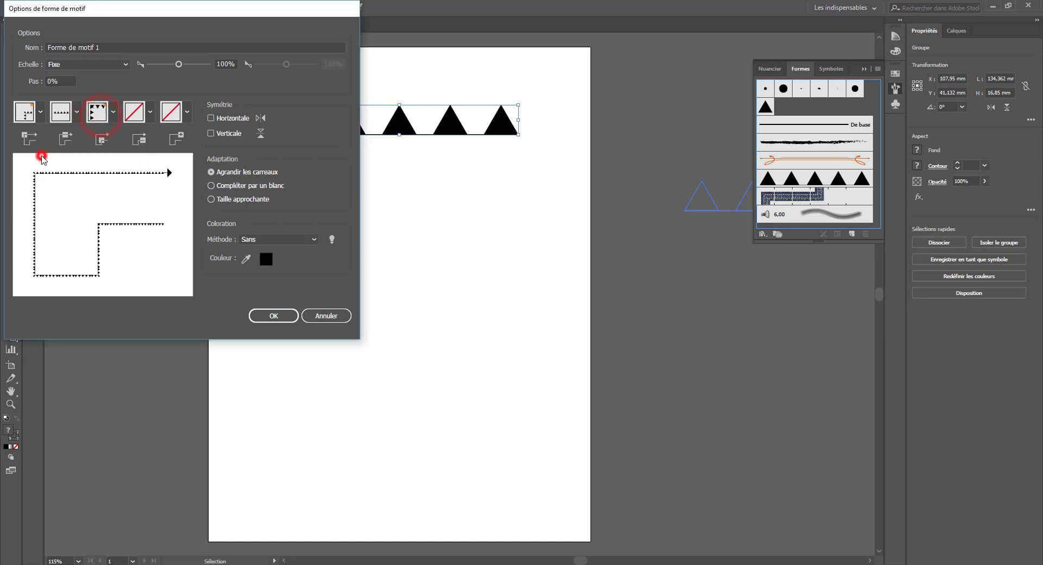
Try the Pompadour pattern as the brush's last end tile and set both end tiles to Aucun
left_click(133, 111)
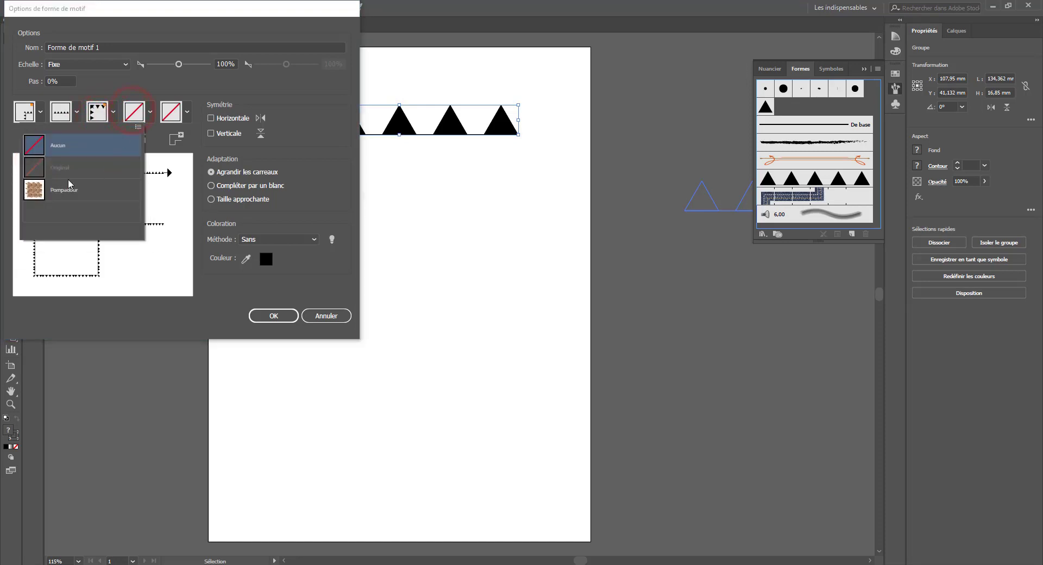
left_click(171, 111)
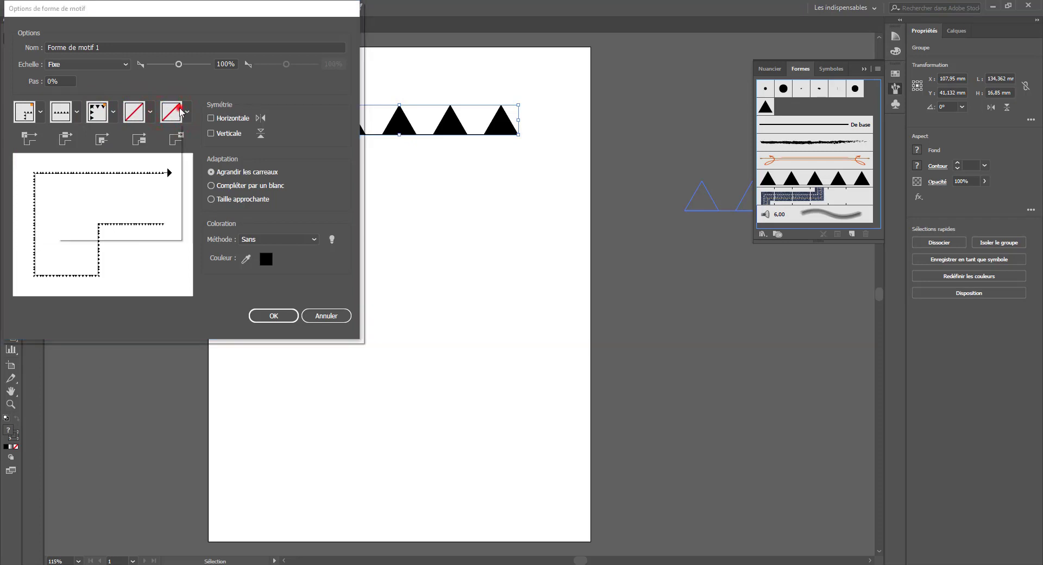
left_click(171, 111)
left_click(101, 190)
left_click(174, 114)
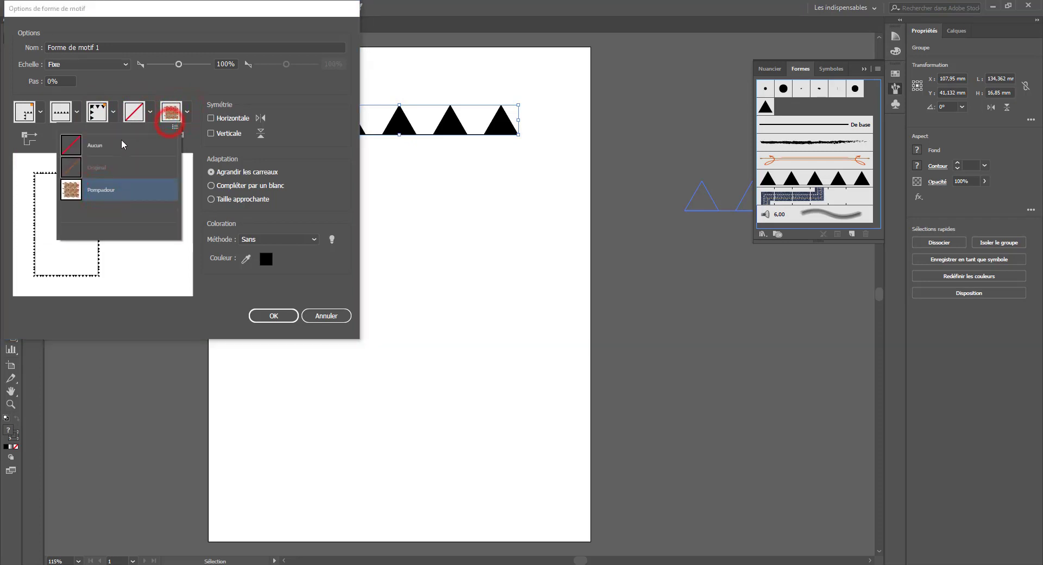
left_click(95, 145)
left_click(170, 108)
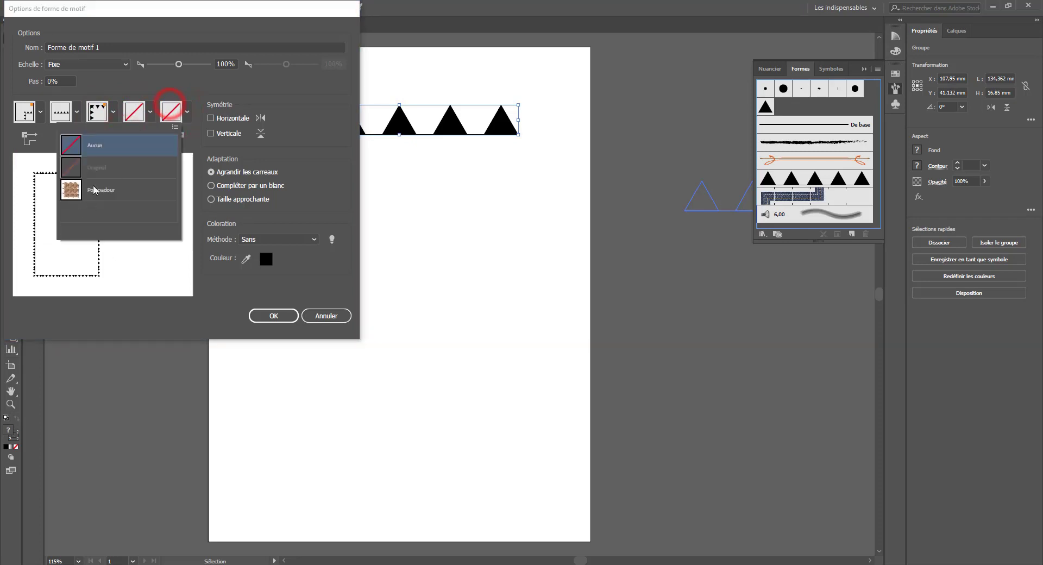
left_click(91, 168)
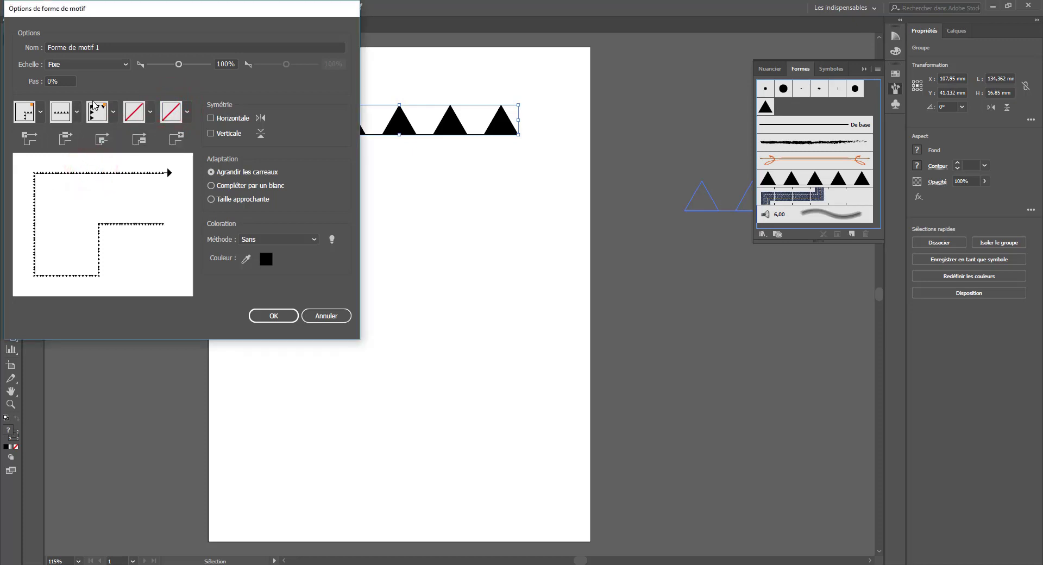
Set the pattern brush's tile spacing (Pas) to 34%
left_click(62, 82)
scroll(62, 81, "up", 20)
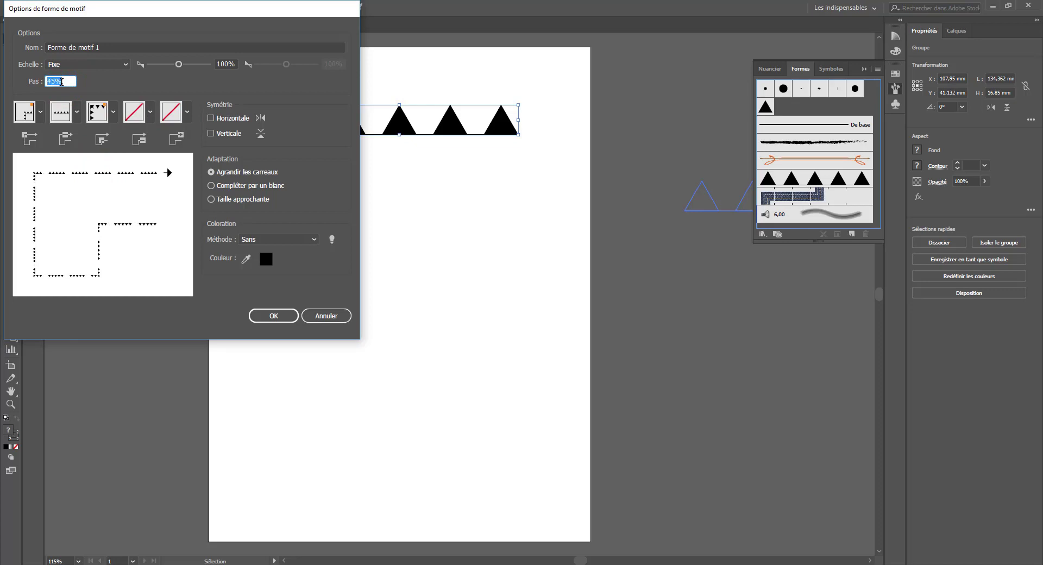
scroll(61, 81, "up", 4)
scroll(66, 82, "down", 4)
Compare the three tile fitting options of the pattern brush and choose Taille approchante
left_click(211, 185)
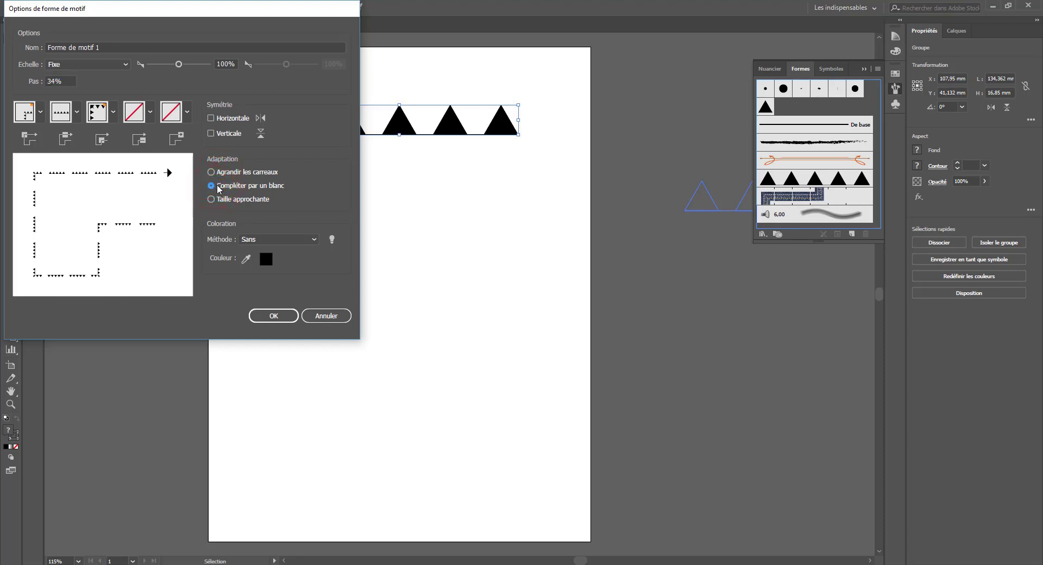
left_click(231, 173)
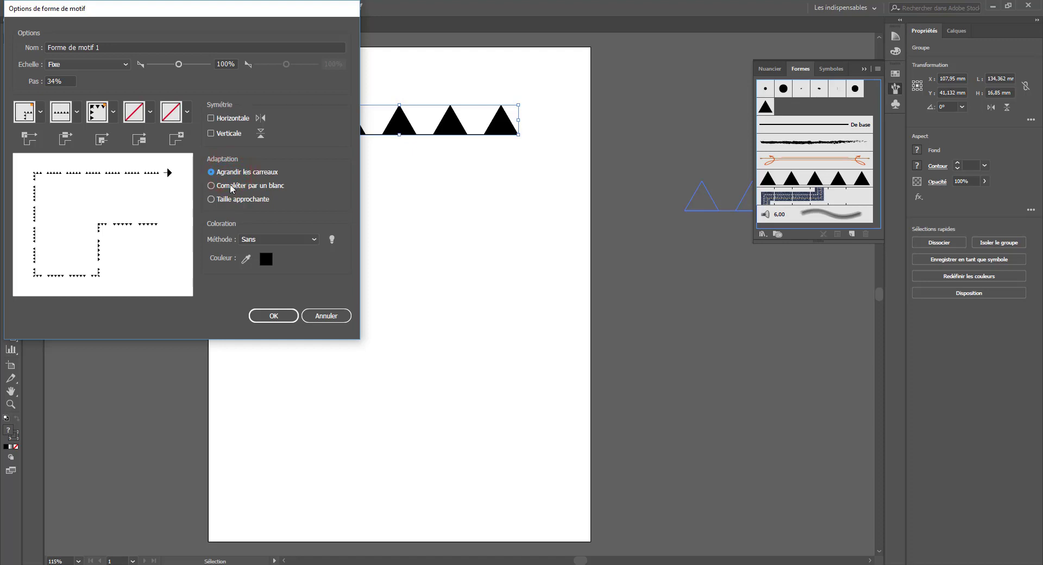
left_click(232, 187)
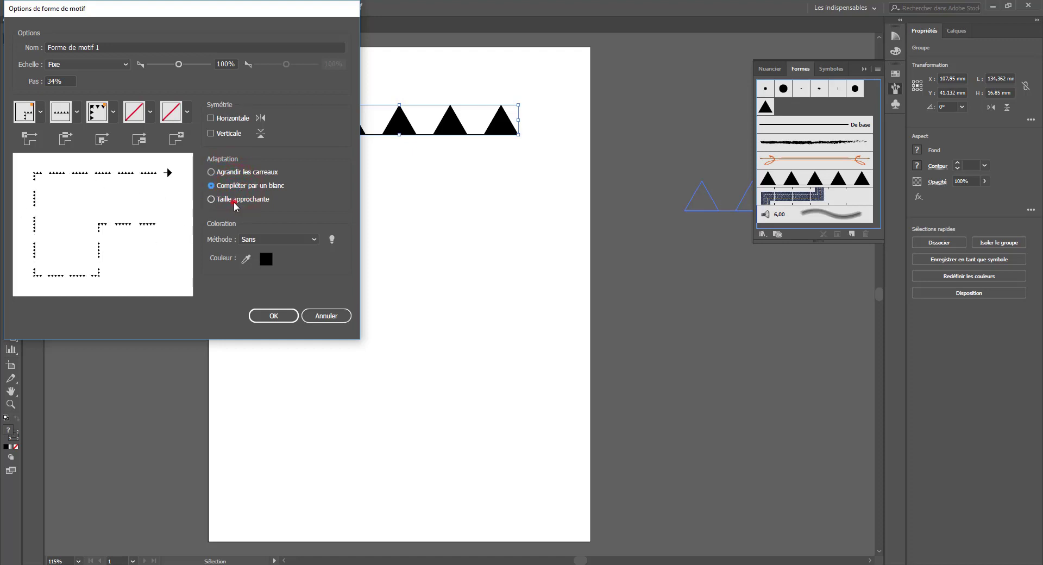
left_click(235, 205)
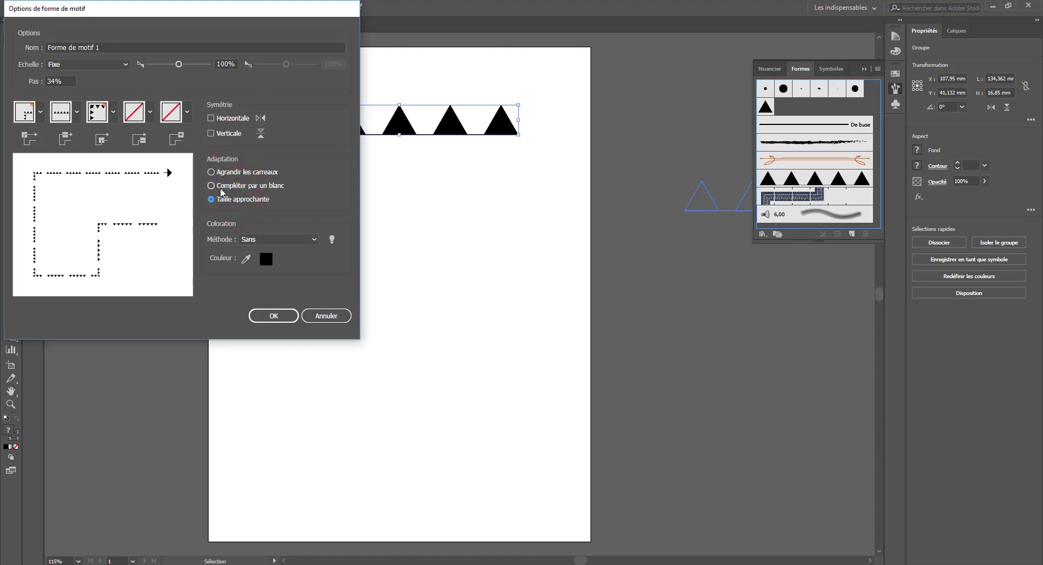
Try the vertical and horizontal symmetry options on the pattern tiles, and turn both off
left_click(217, 134)
left_click(217, 134)
left_click(224, 120)
left_click(224, 120)
left_click(224, 137)
left_click(225, 133)
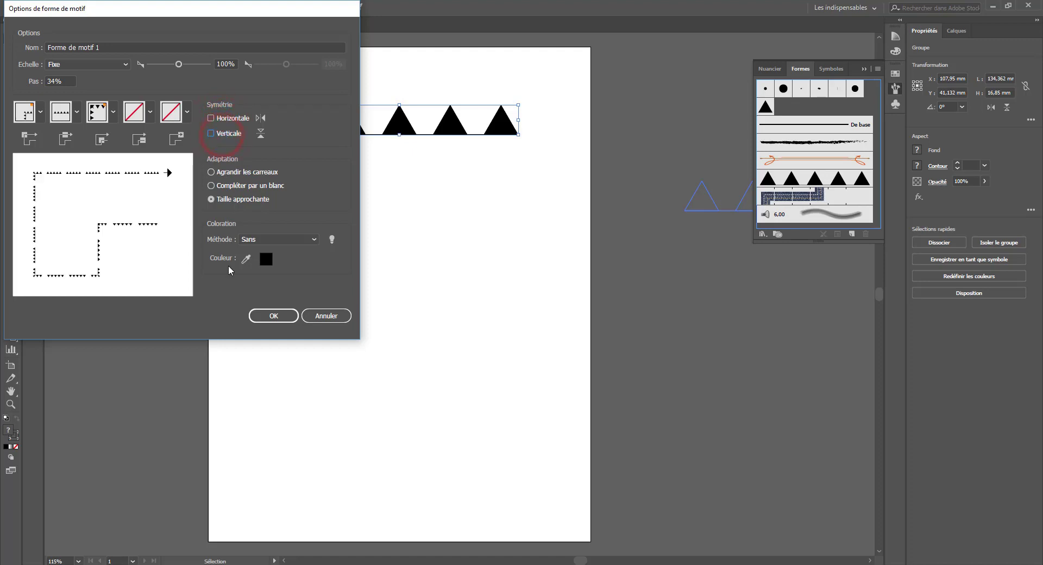
Compare the Teintes, Teintes et ombres and Décalage de la teinte colorization methods, choose Sans, and create the pattern brush
left_click(263, 239)
left_click(259, 263)
left_click(265, 239)
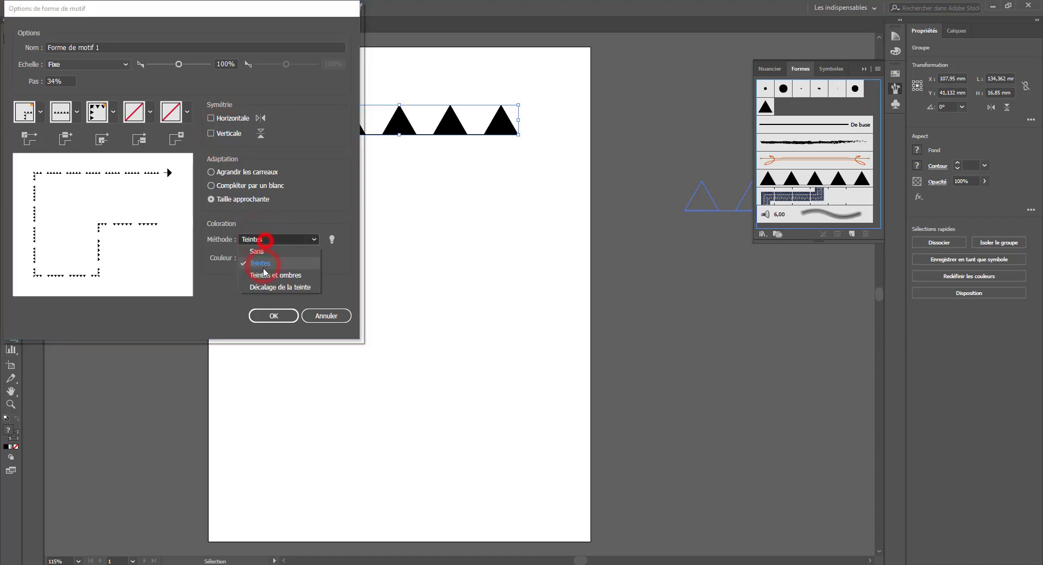
left_click(265, 275)
left_click(266, 239)
left_click(259, 287)
left_click(265, 242)
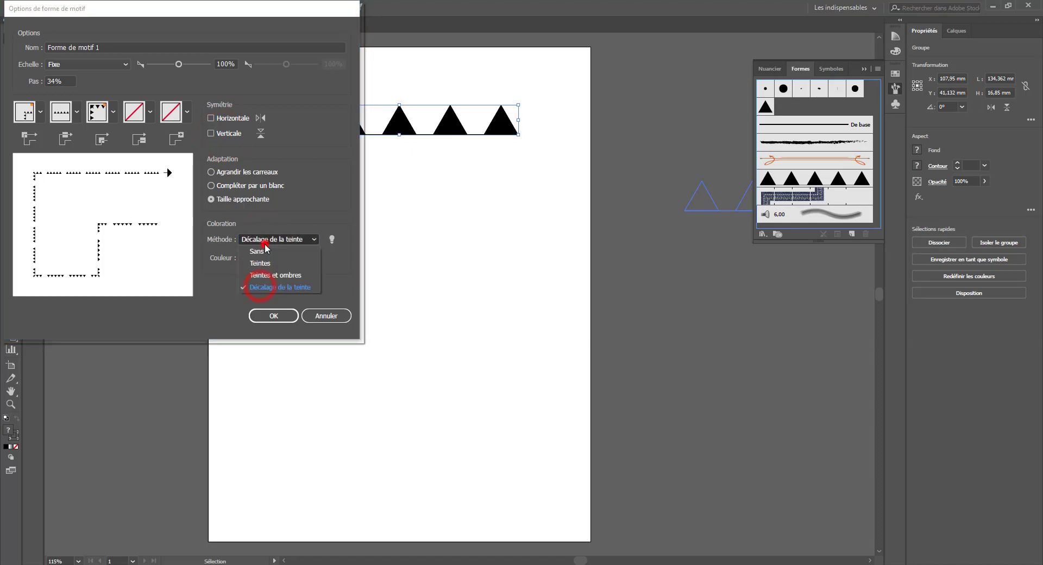
left_click(264, 251)
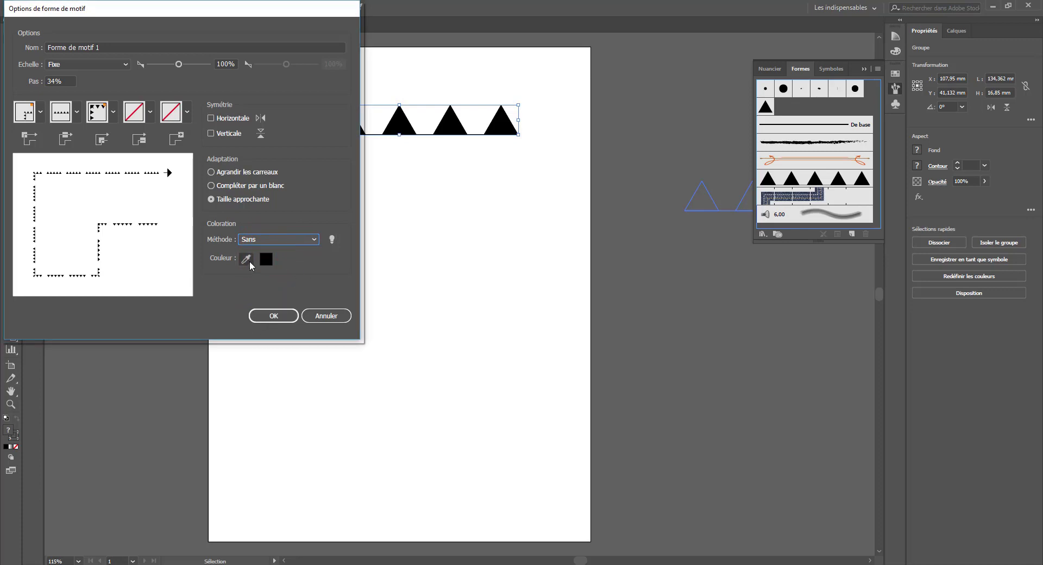
left_click(259, 319)
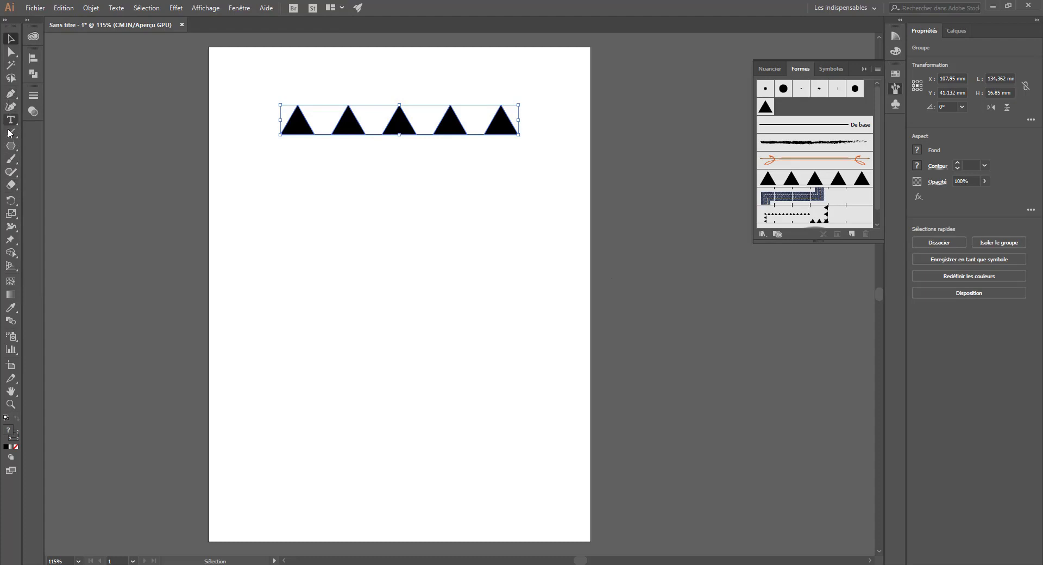
Draw a rectangle about 173 by 119 mm below the triangle row and compare the triangle-row art brush on it, ending on the triangle pattern brush
left_click(10, 145)
left_click(65, 146)
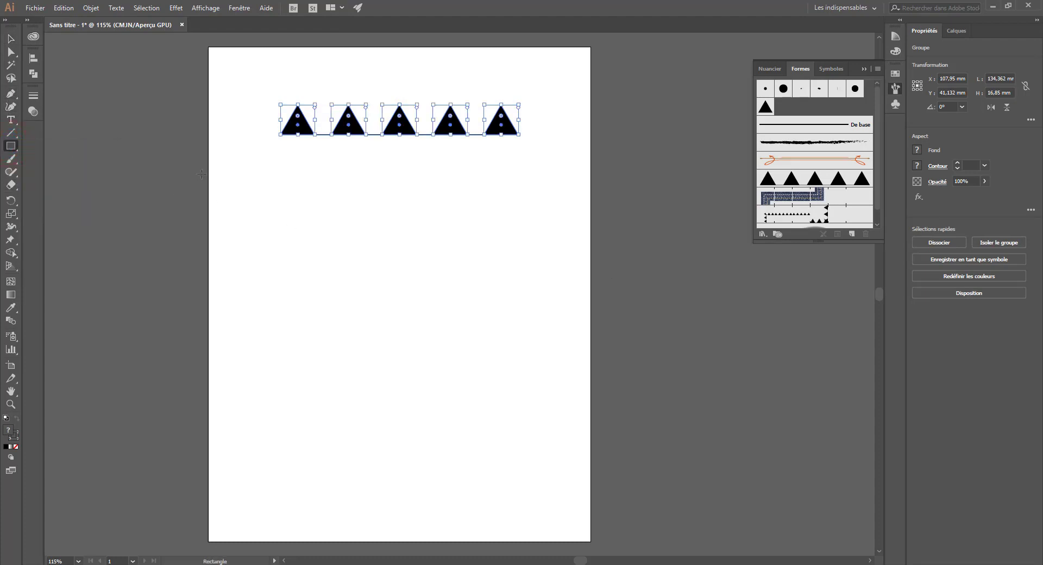
left_click_drag(253, 202, 560, 411)
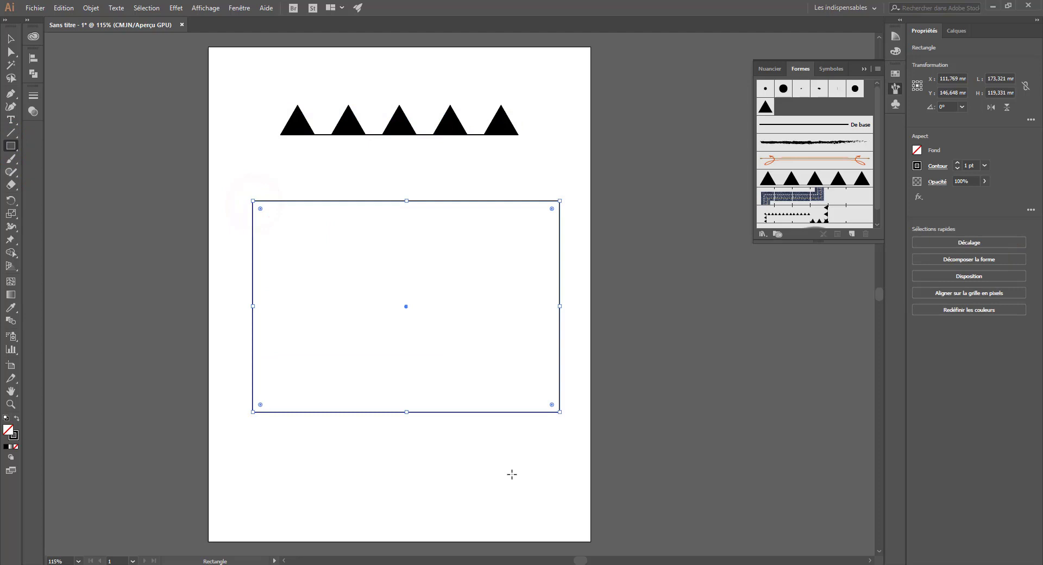
left_click(796, 178)
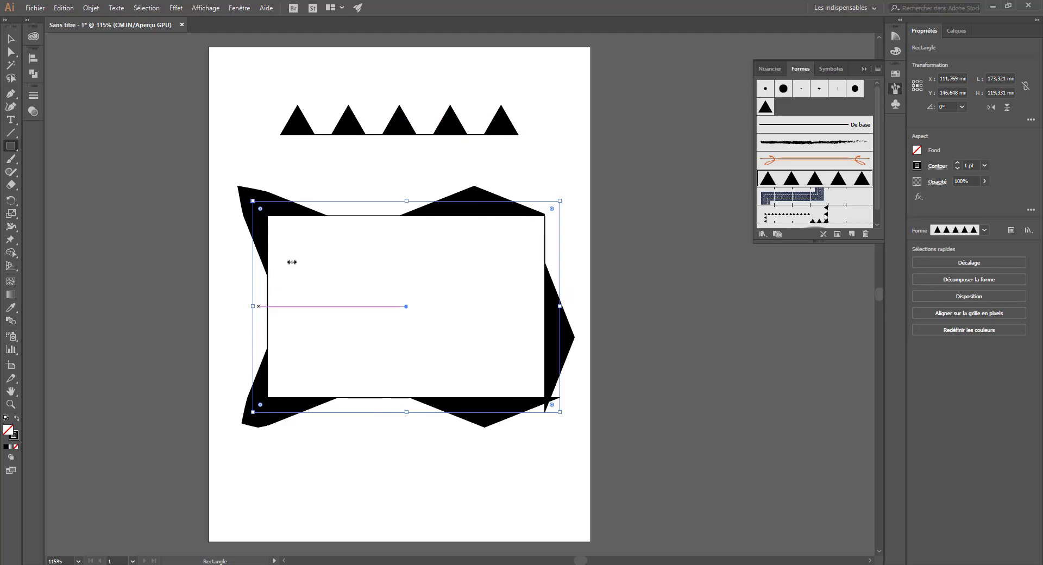
left_click(806, 218)
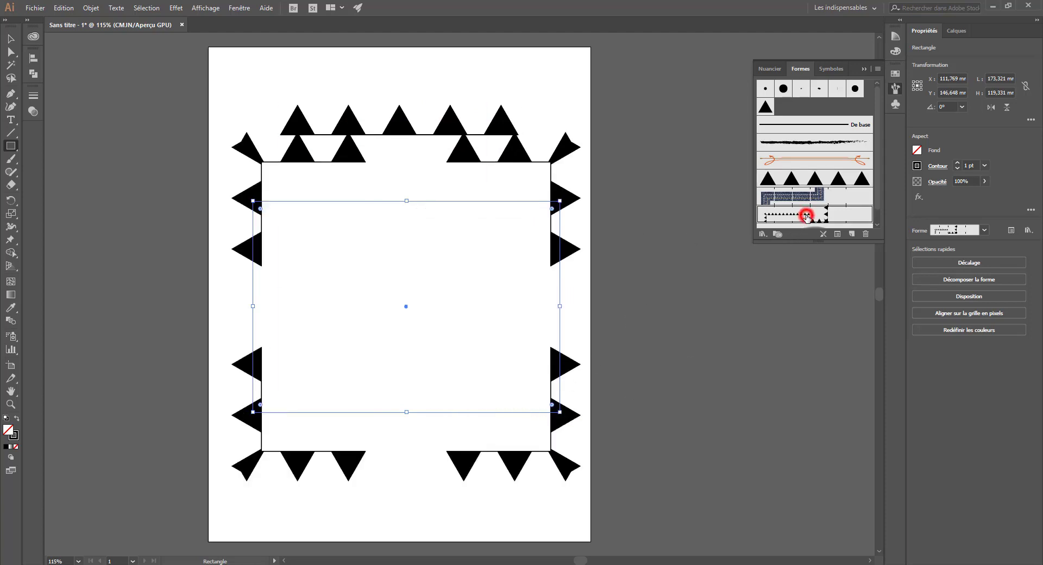
Move the pattern-brushed rectangle down about 17 mm, clear of the triangle row, and delete it
left_click(12, 38)
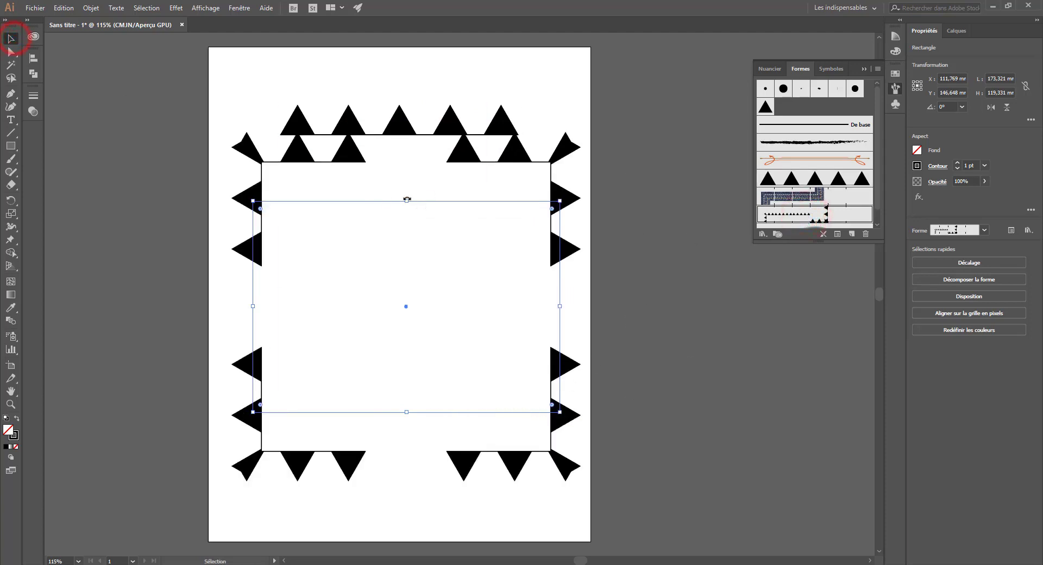
left_click_drag(407, 204, 407, 233)
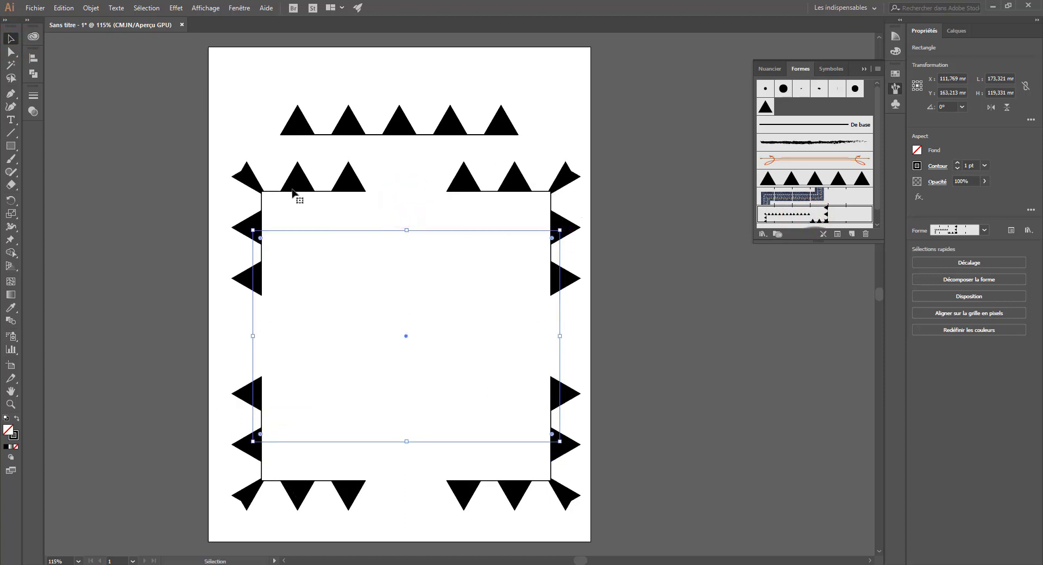
key("Delete")
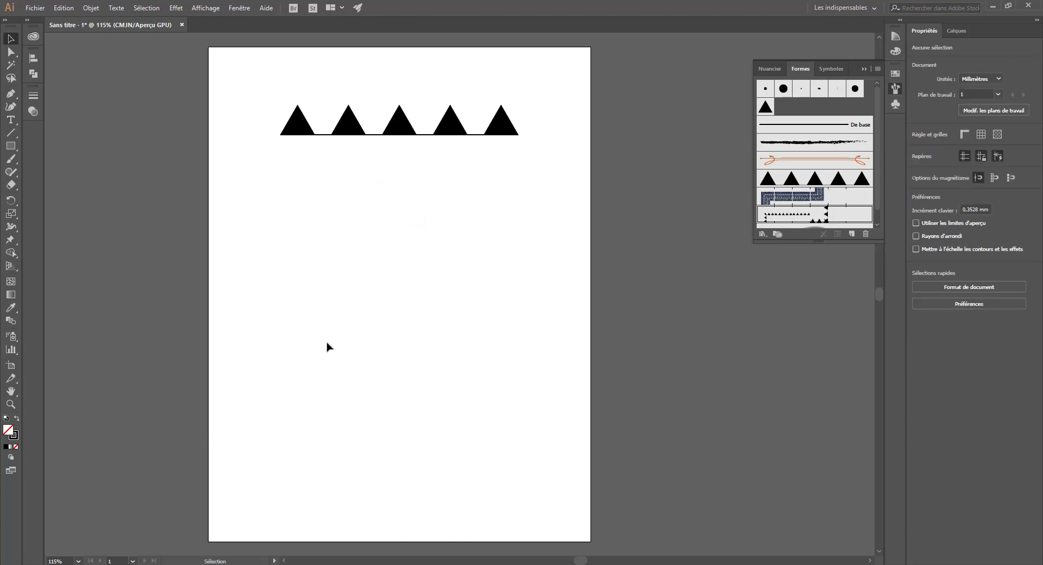
Draw an open angular path of six anchor points with the Pen tool, running around the empty page area below the triangle row
left_click(11, 94)
left_click(233, 435)
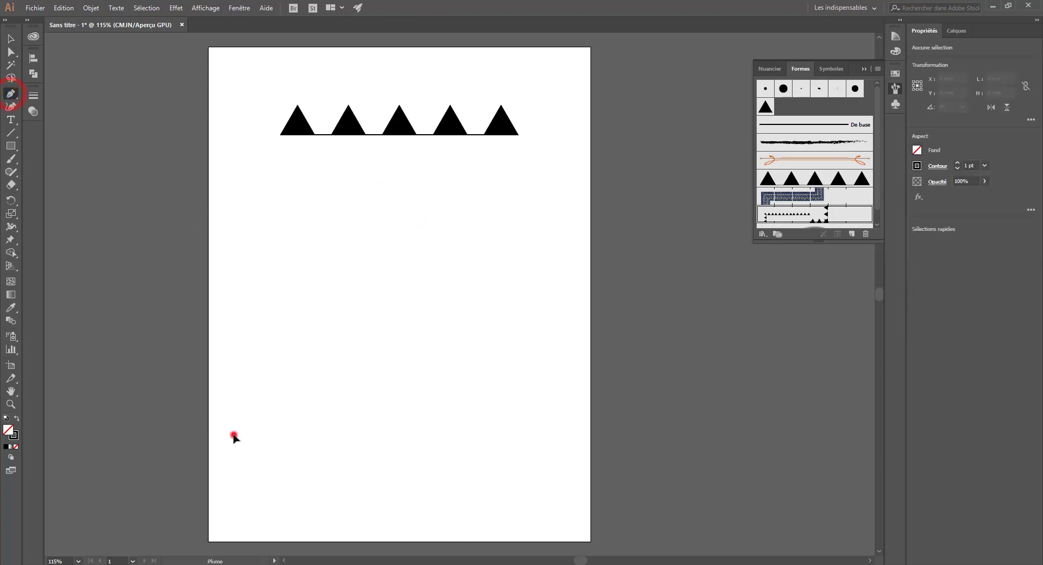
left_click(243, 232)
left_click(509, 189)
left_click(573, 297)
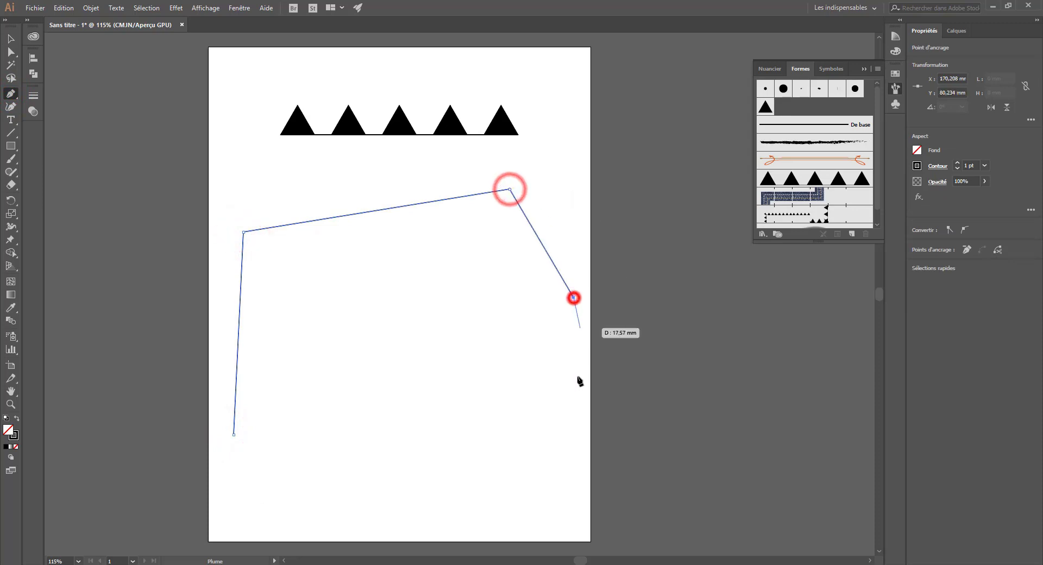
left_click(567, 423)
left_click(462, 475)
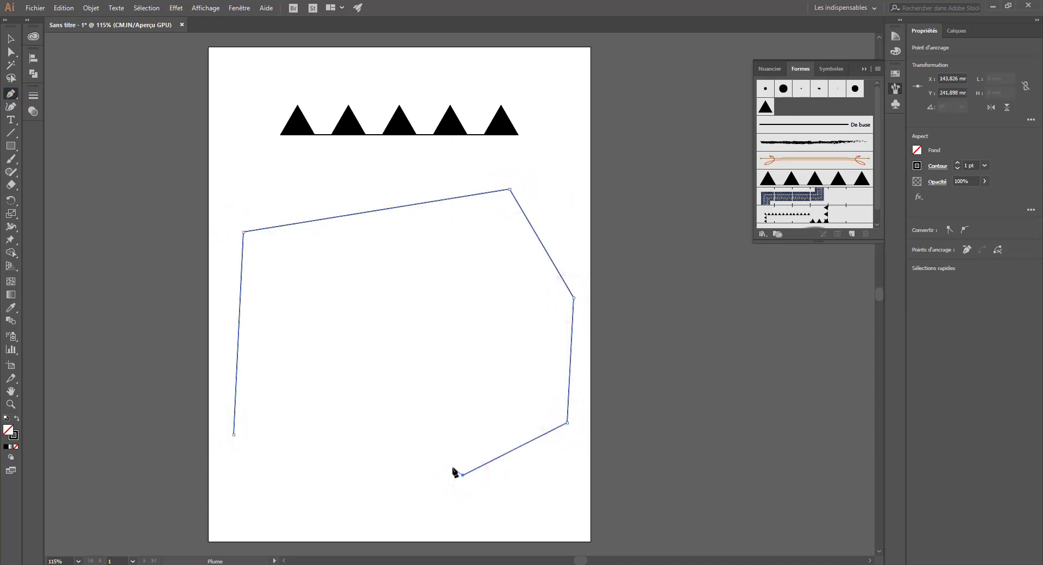
Compare the triangle-row art brush and the triangle pattern brush on the angular path, and delete the path
left_click(814, 179)
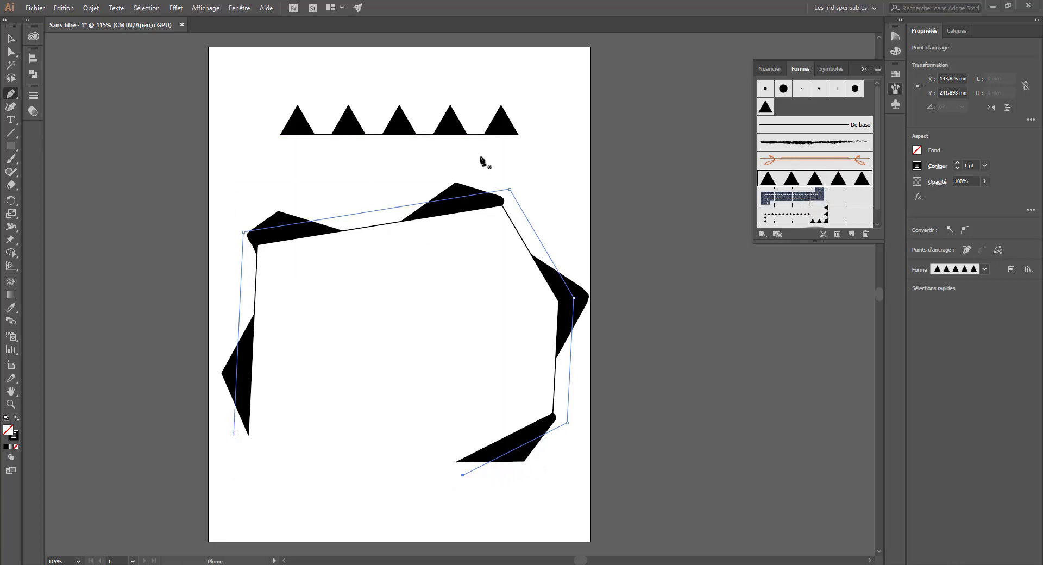
left_click(788, 220)
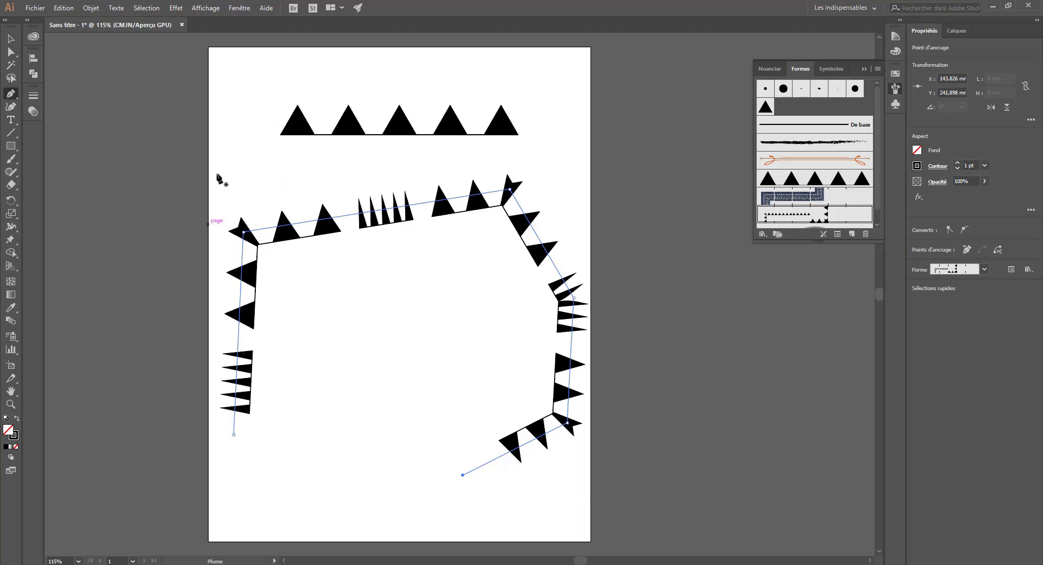
left_click(10, 39)
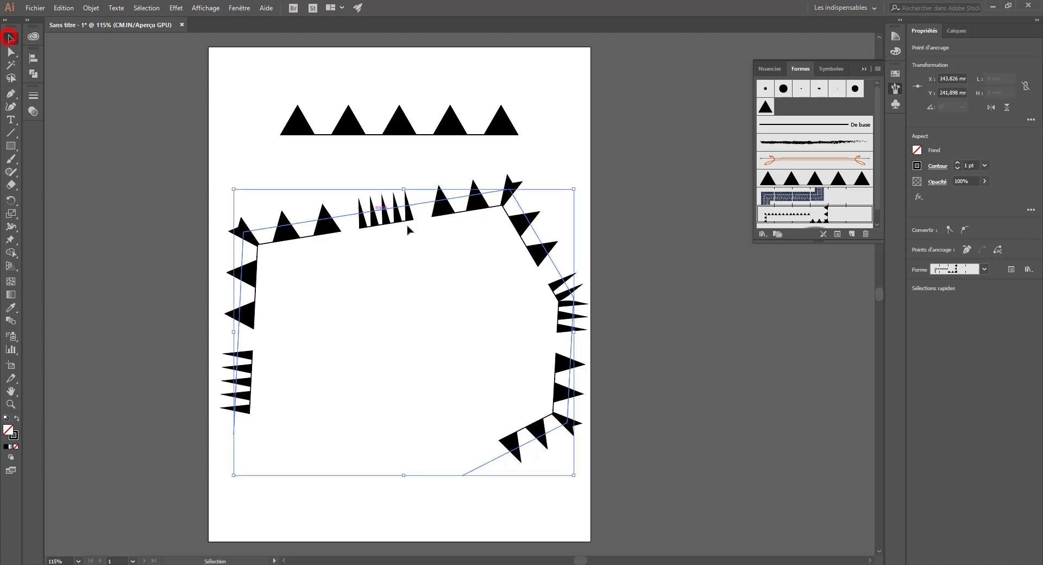
left_click(407, 225)
left_click(570, 214)
key("Delete")
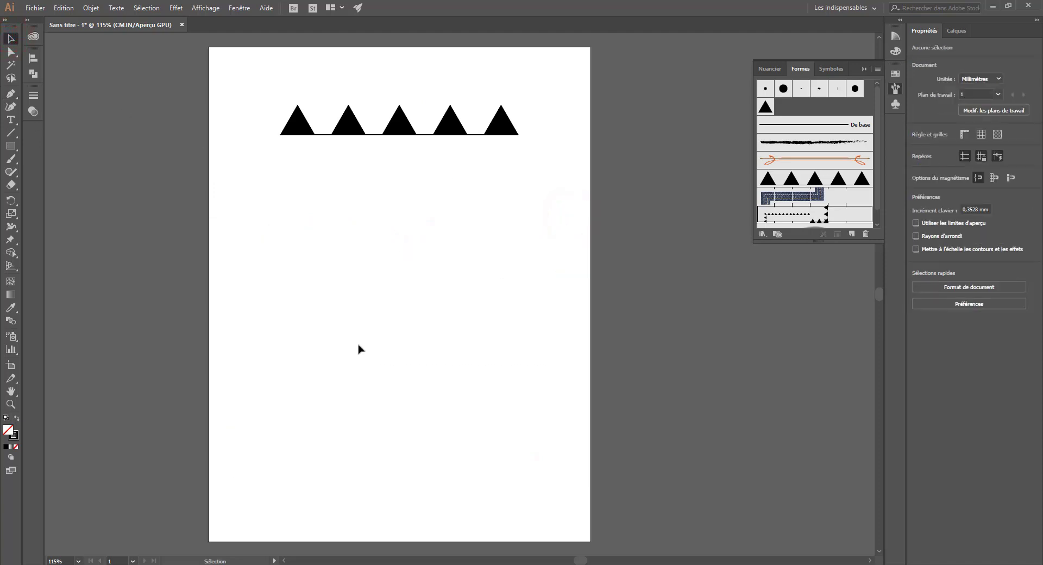
Paint several test strokes below the triangle row with the Forme diffuse 1 scatter brush, and undo them
left_click(9, 159)
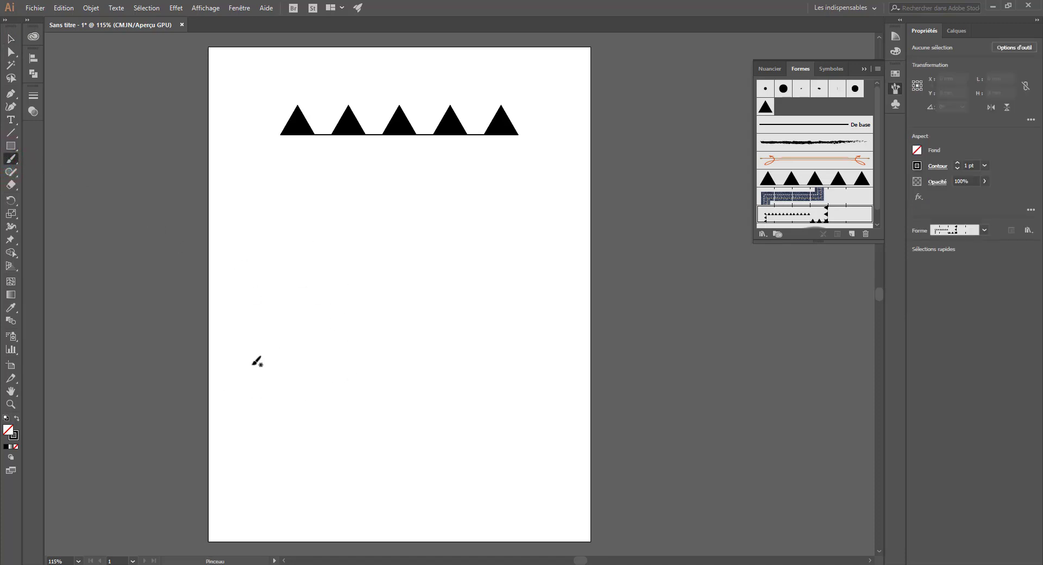
left_click(765, 109)
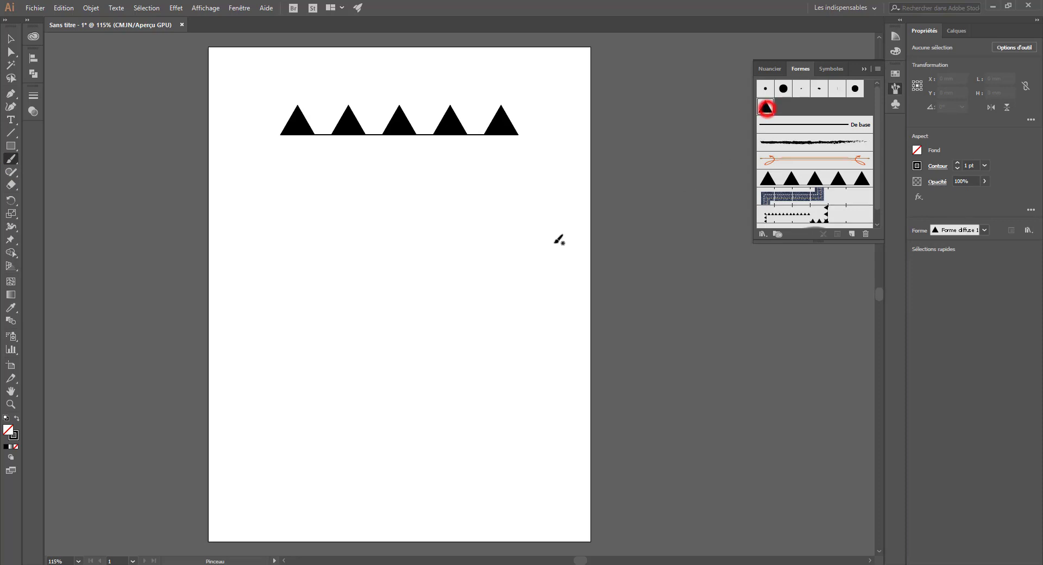
left_click(539, 252)
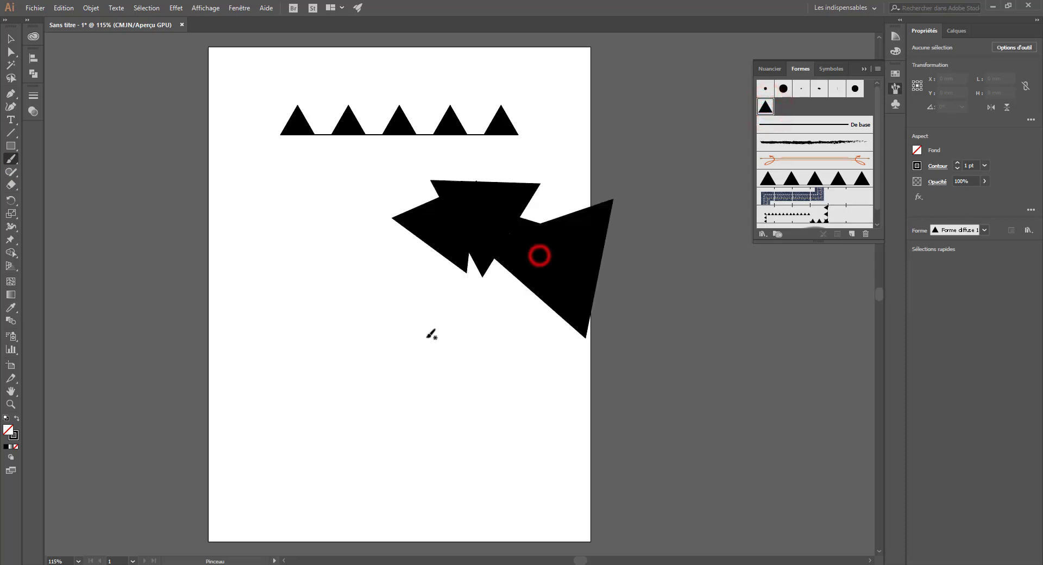
left_click(505, 296)
left_click(519, 355)
left_click(422, 373)
left_click(279, 226)
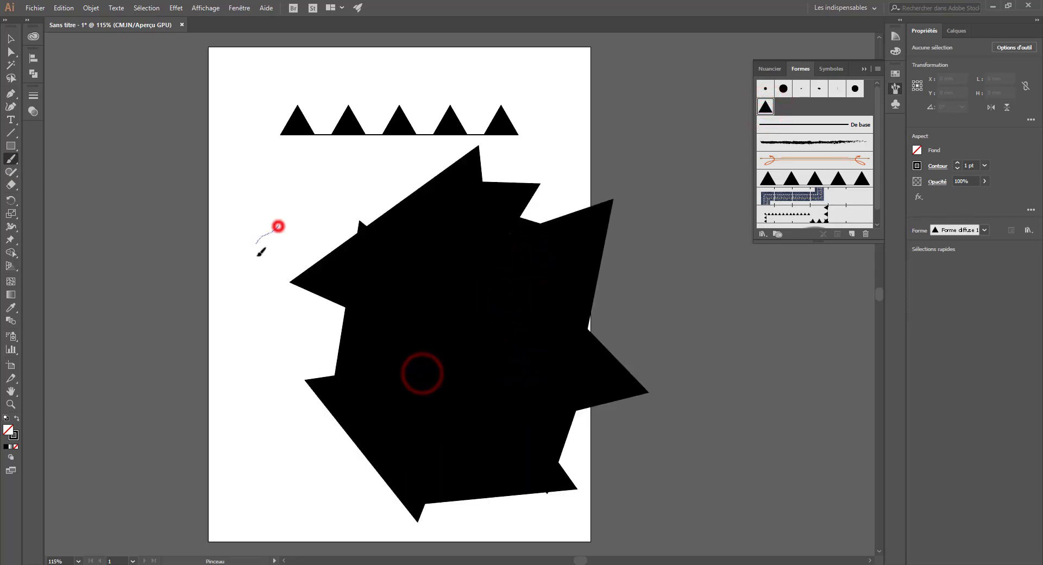
key("ctrl+z")
key("ctrl+z")
key("ctrl+z")
key("ctrl+z")
key("ctrl+z")
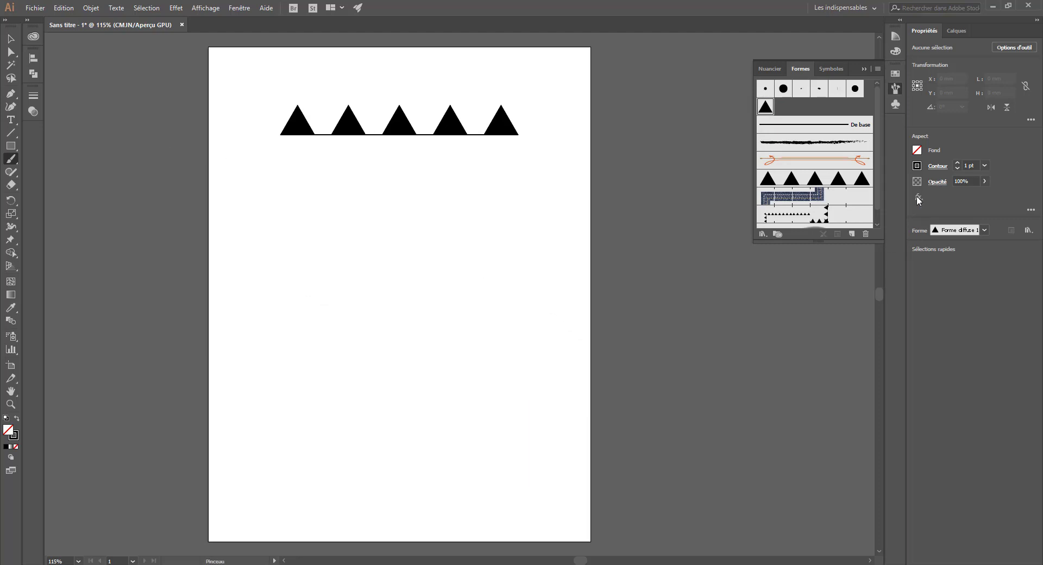
Set the Forme diffuse 1 brush to 70% minimum size (Taille), 317% spacing (Pas) and -370% scatter (Diffusion)
double_click(771, 111)
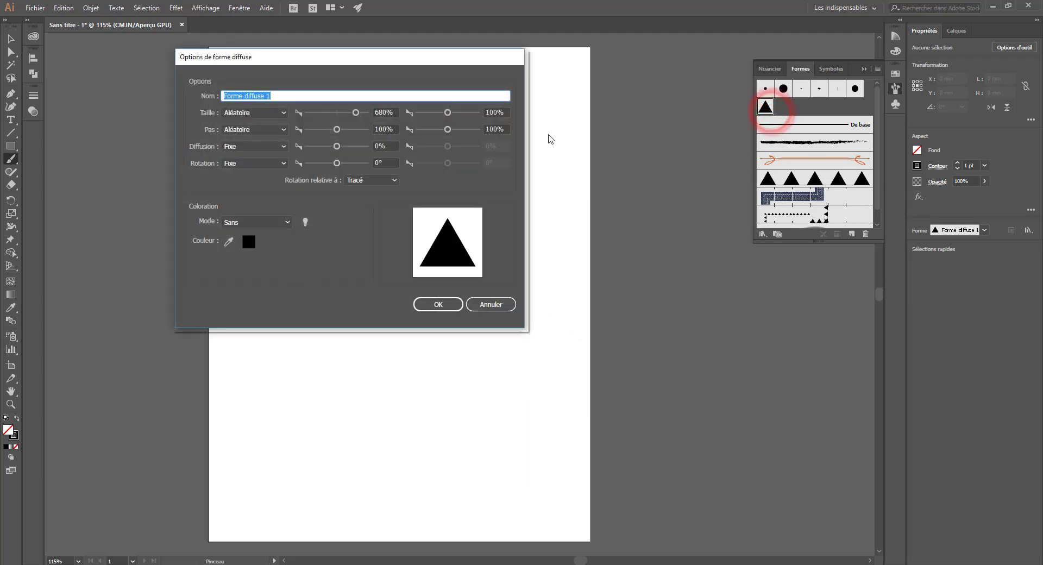
left_click(336, 113)
left_click_drag(340, 113, 327, 113)
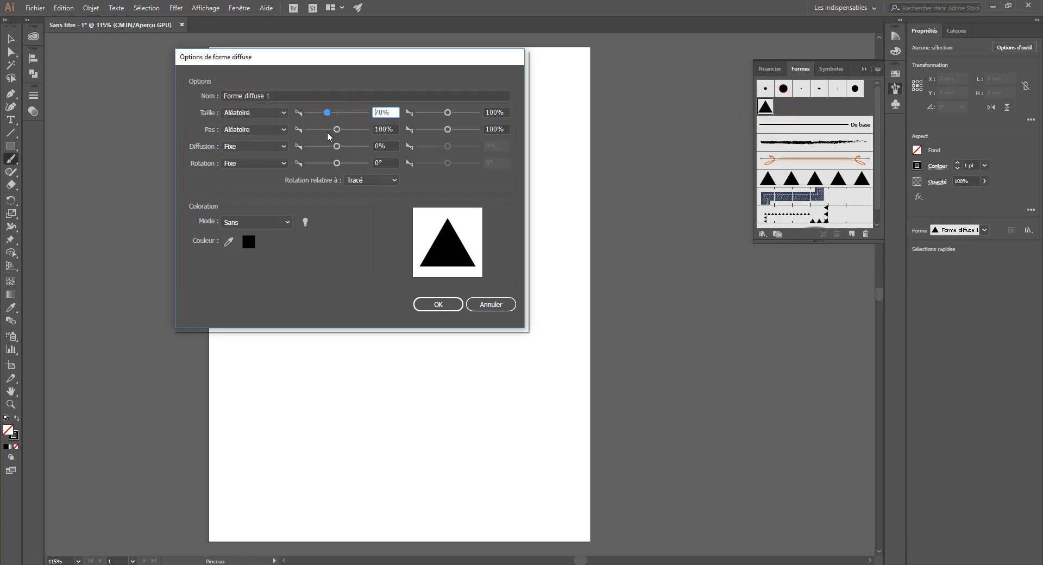
mouse_move(328, 133)
left_mouse_down()
mouse_move(359, 134)
mouse_move(326, 150)
left_mouse_up()
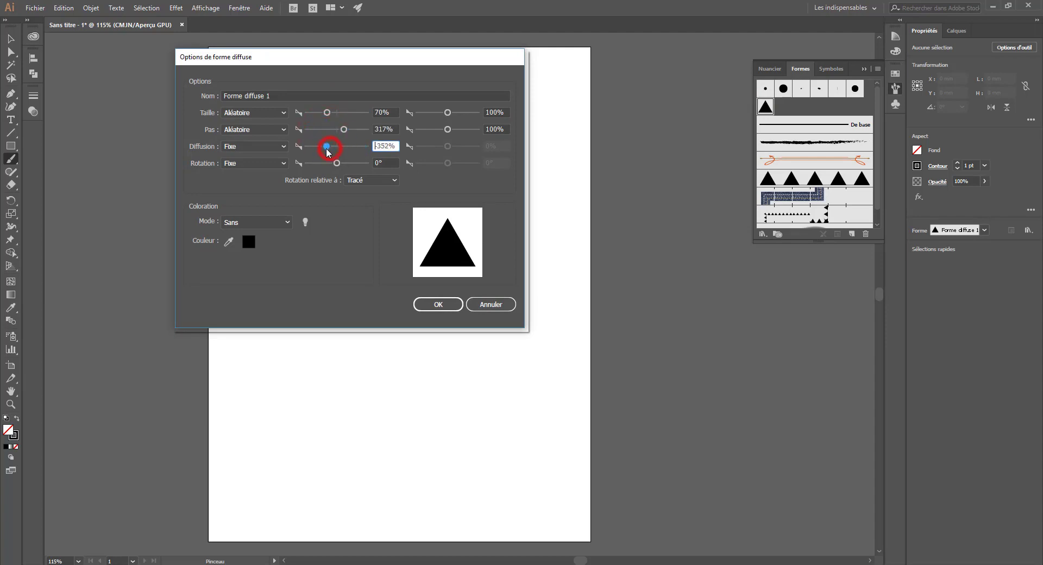
left_click(437, 303)
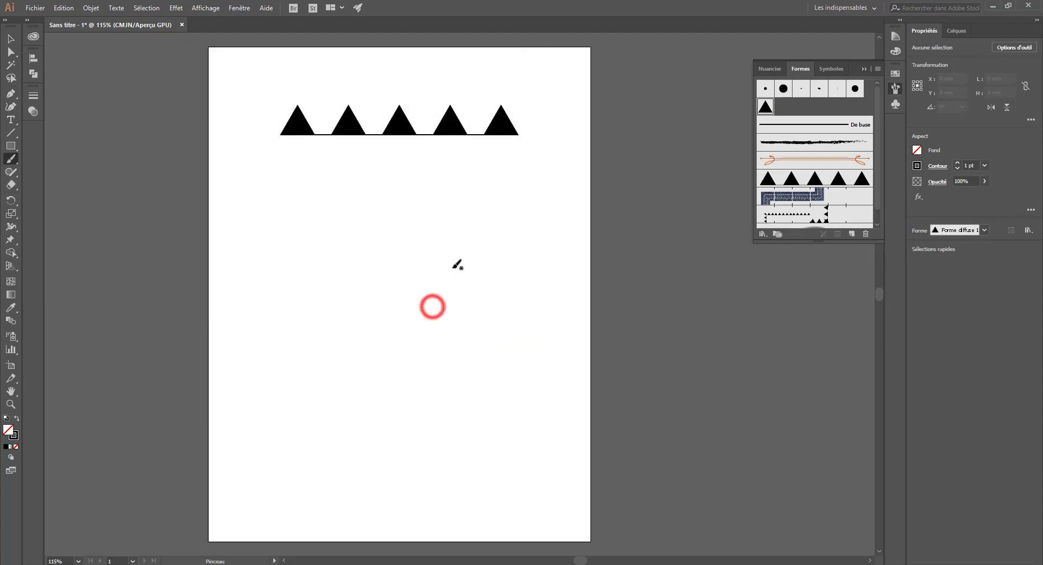
Paint freehand strokes with the widely scattered Forme diffuse 1 brush, and undo them
mouse_move(447, 270)
left_mouse_down()
mouse_move(412, 282)
mouse_move(448, 311)
mouse_move(477, 311)
mouse_move(458, 277)
mouse_move(360, 255)
left_mouse_up()
mouse_move(350, 257)
left_mouse_down()
mouse_move(458, 276)
mouse_move(347, 239)
mouse_move(322, 203)
mouse_move(427, 271)
mouse_move(342, 257)
left_mouse_up()
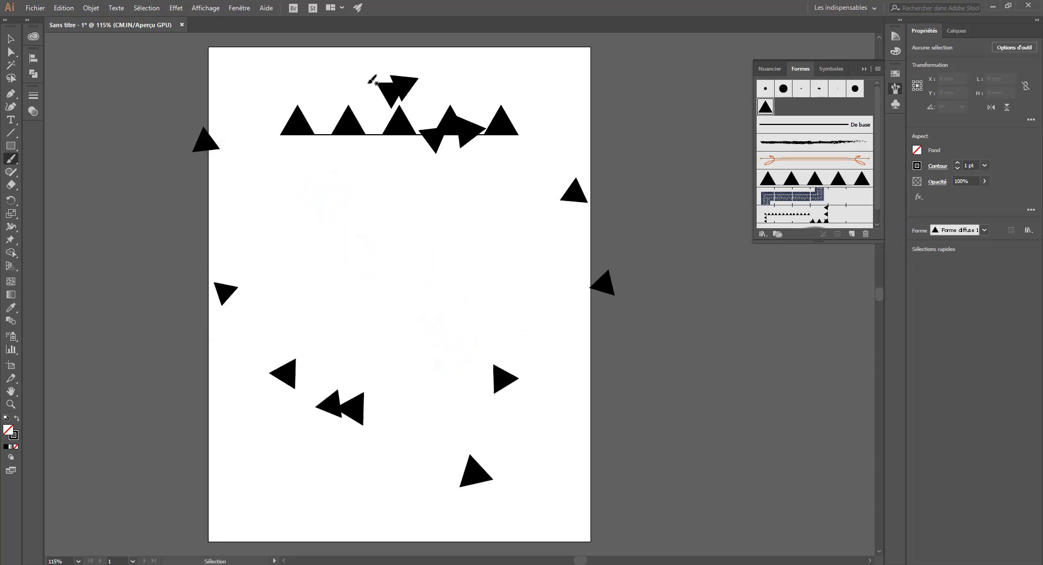
key("ctrl+z")
key("ctrl+z")
key("ctrl+z")
Set the Forme diffuse 1 brush to 100% minimum size (Taille), 100% spacing (Pas) and -74% scatter (Diffusion)
double_click(765, 107)
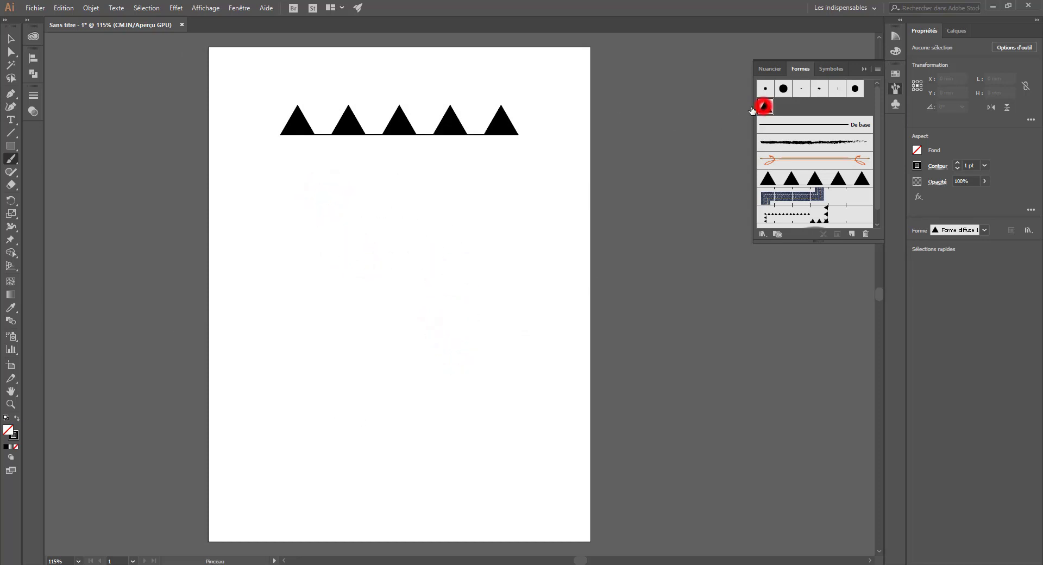
left_click_drag(328, 113, 337, 113)
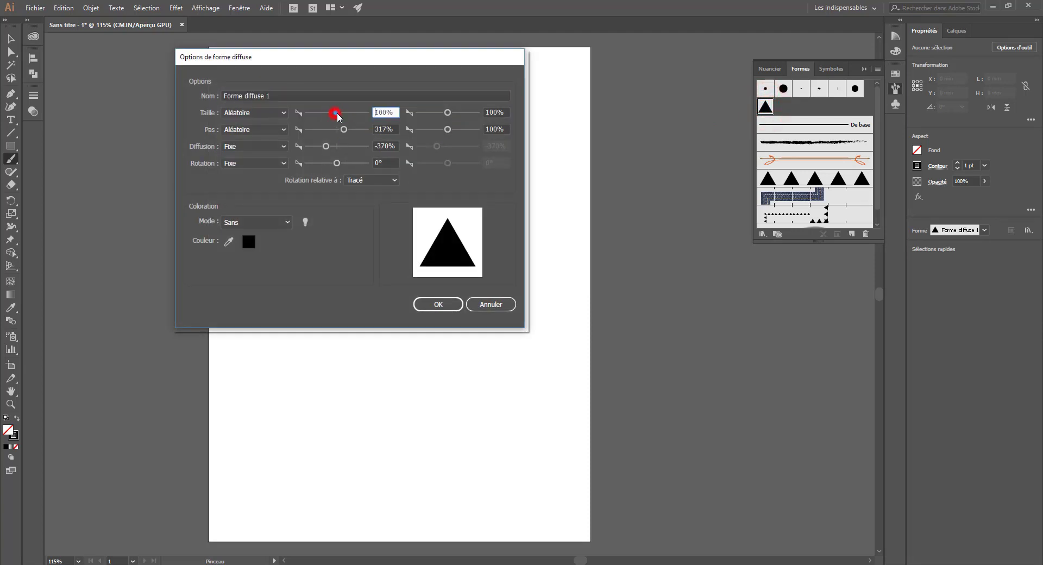
left_click(337, 130)
left_click(335, 147)
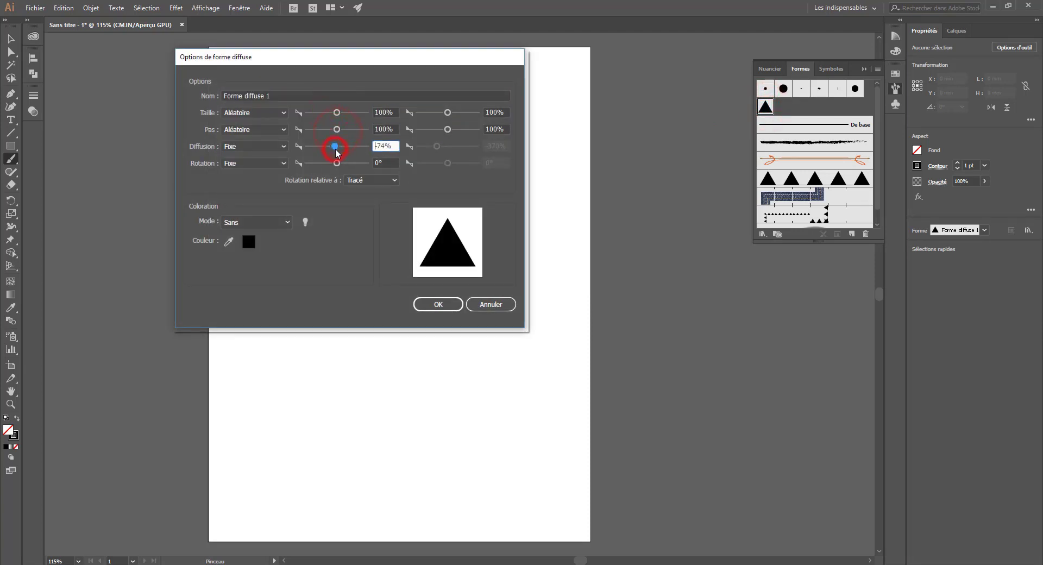
left_click(440, 304)
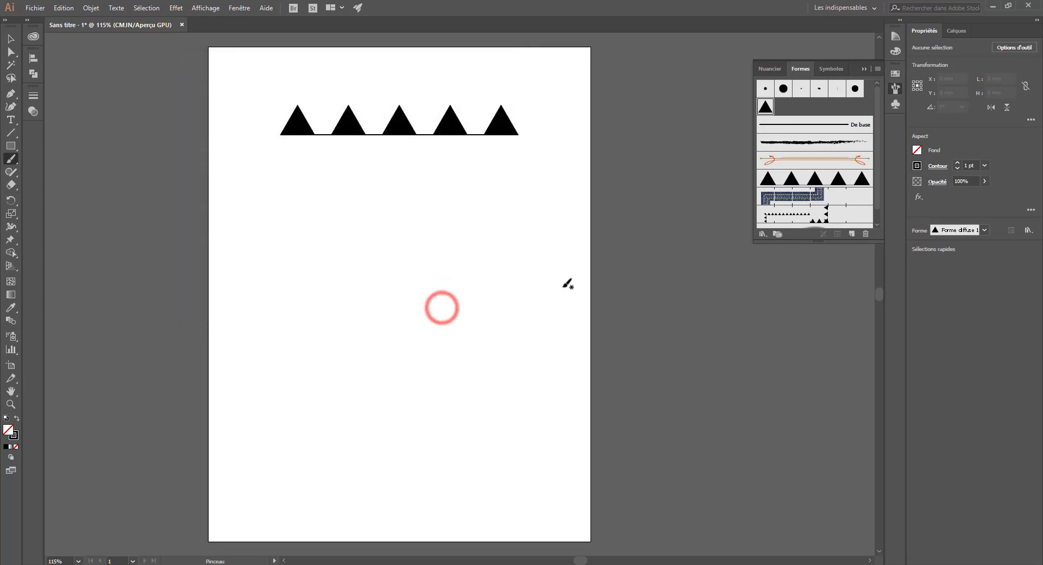
Paint several curved and crossing strokes below the triangle row with the adjusted scatter brush
left_click_drag(453, 231, 403, 355)
mouse_move(361, 275)
left_mouse_down()
mouse_move(363, 343)
mouse_move(294, 419)
left_mouse_up()
mouse_move(309, 433)
left_mouse_down()
mouse_move(477, 349)
mouse_move(483, 274)
left_mouse_up()
mouse_move(421, 320)
left_mouse_down()
mouse_move(530, 221)
mouse_move(558, 233)
left_mouse_up()
mouse_move(389, 199)
left_mouse_down()
mouse_move(412, 191)
mouse_move(389, 198)
left_mouse_up()
left_click_drag(295, 242, 293, 242)
Undo all the curved scatter-brush strokes, leaving only the triangle row on the page
key("ctrl+z")
key("ctrl+z")
key("ctrl+z")
key("ctrl+z")
key("ctrl+z")
key("ctrl+z")
key("ctrl+z")
key("ctrl+z")
key("ctrl+z")
key("ctrl+z")
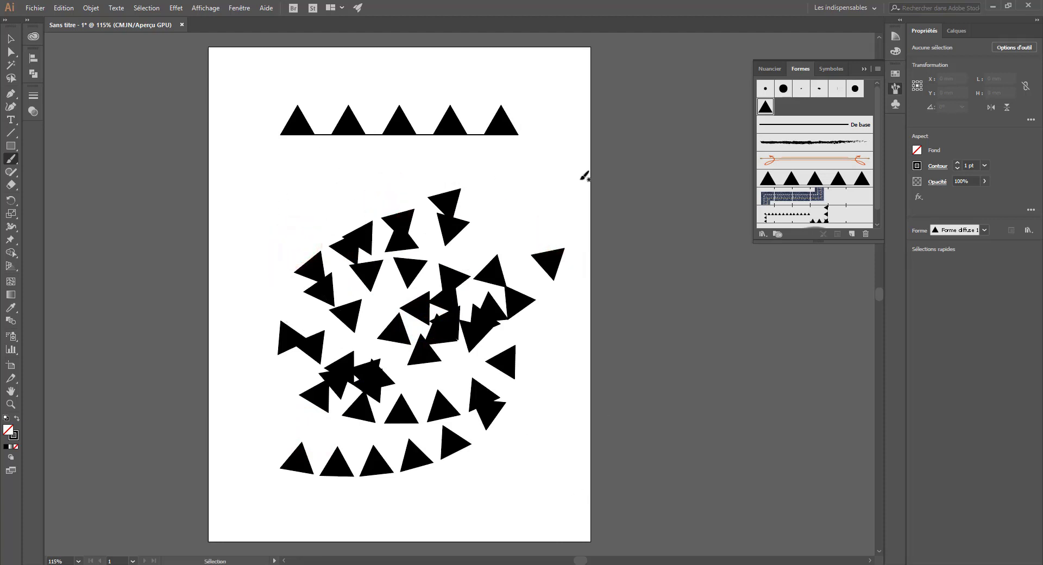
Paint winding test strokes with the triangle-row art brush and a curve with the scatter brush, undoing each test
left_click(773, 182)
mouse_move(516, 214)
left_mouse_down()
mouse_move(261, 260)
mouse_move(282, 344)
mouse_move(507, 389)
mouse_move(480, 476)
mouse_move(273, 476)
mouse_move(224, 509)
mouse_move(285, 450)
mouse_move(356, 424)
mouse_move(270, 408)
left_mouse_up()
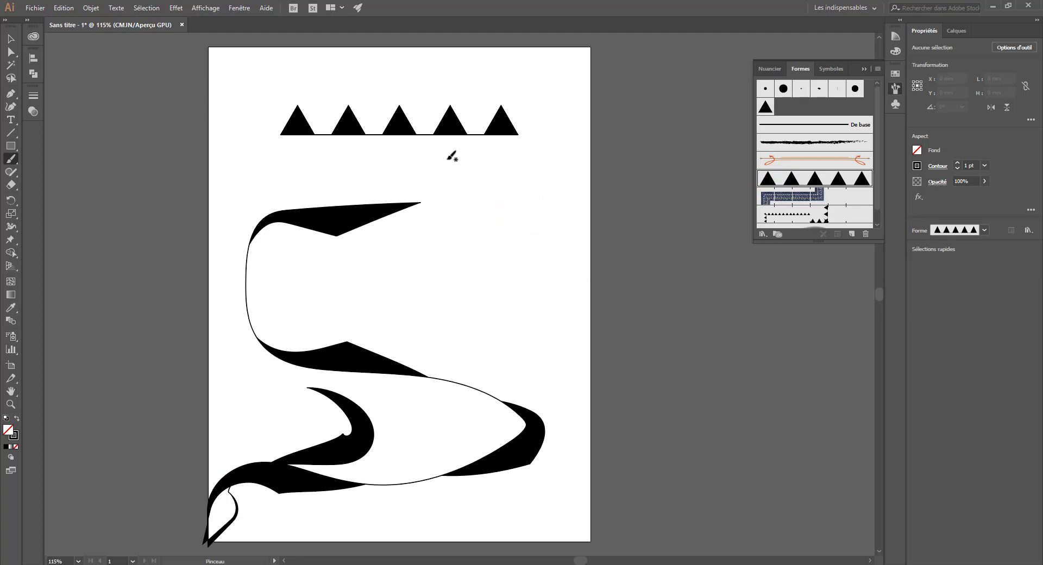
key("ctrl+z")
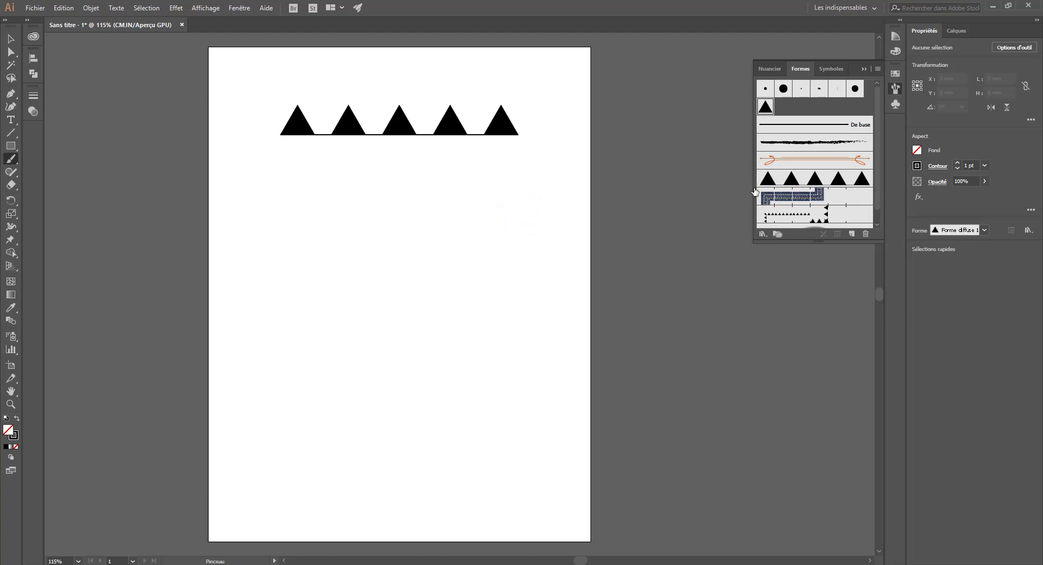
mouse_move(493, 177)
left_mouse_down()
mouse_move(357, 228)
mouse_move(337, 339)
left_mouse_up()
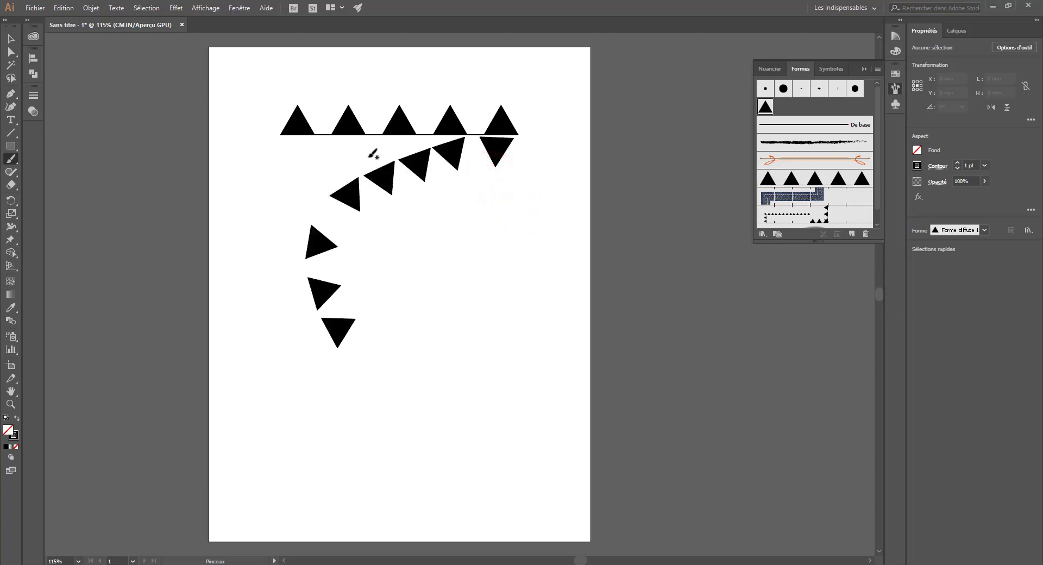
key("ctrl+z")
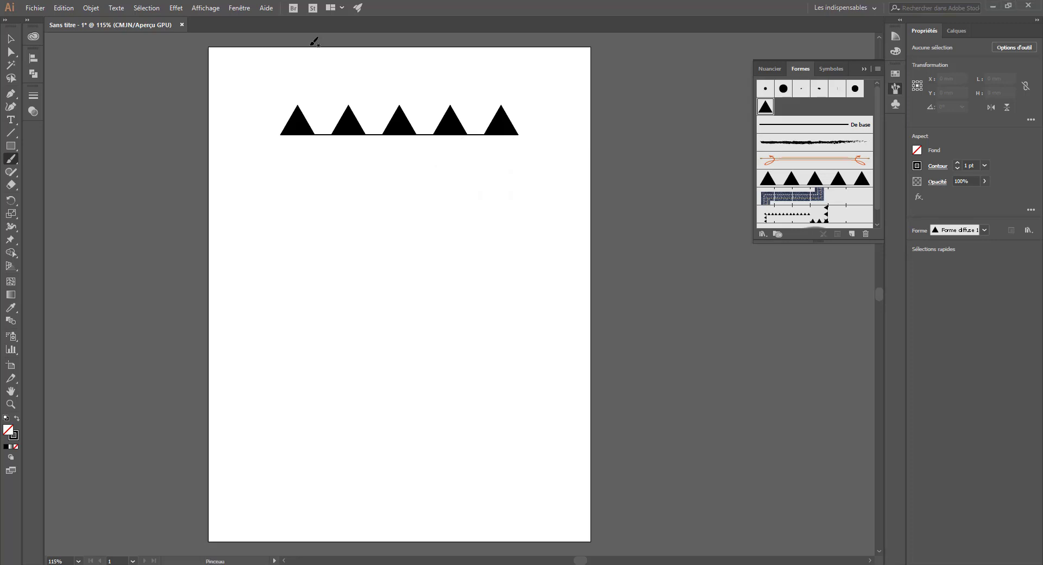
Paint a short inner curve and a longer outer curve with the triangle-row art brush, and undo both
left_click(766, 175)
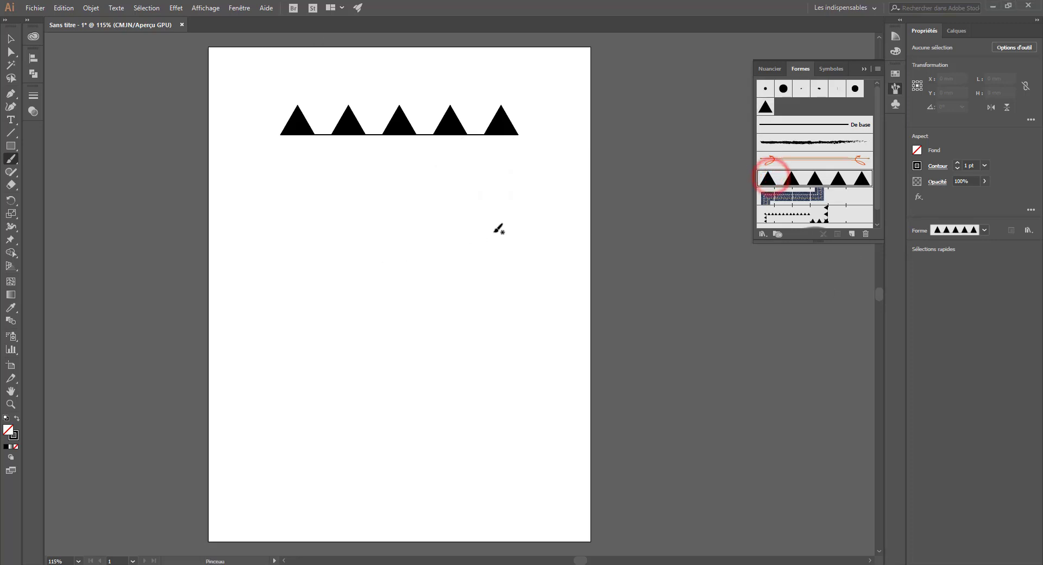
mouse_move(498, 217)
left_mouse_down()
mouse_move(415, 223)
mouse_move(380, 324)
mouse_move(449, 389)
left_mouse_up()
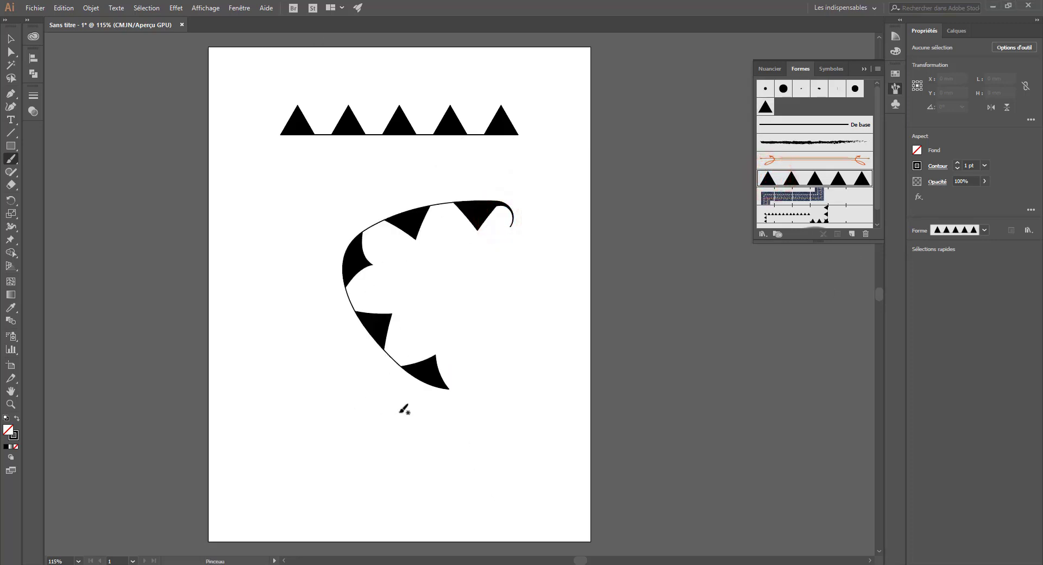
mouse_move(559, 370)
left_mouse_down()
mouse_move(237, 429)
mouse_move(193, 312)
mouse_move(284, 207)
mouse_move(374, 202)
left_mouse_up()
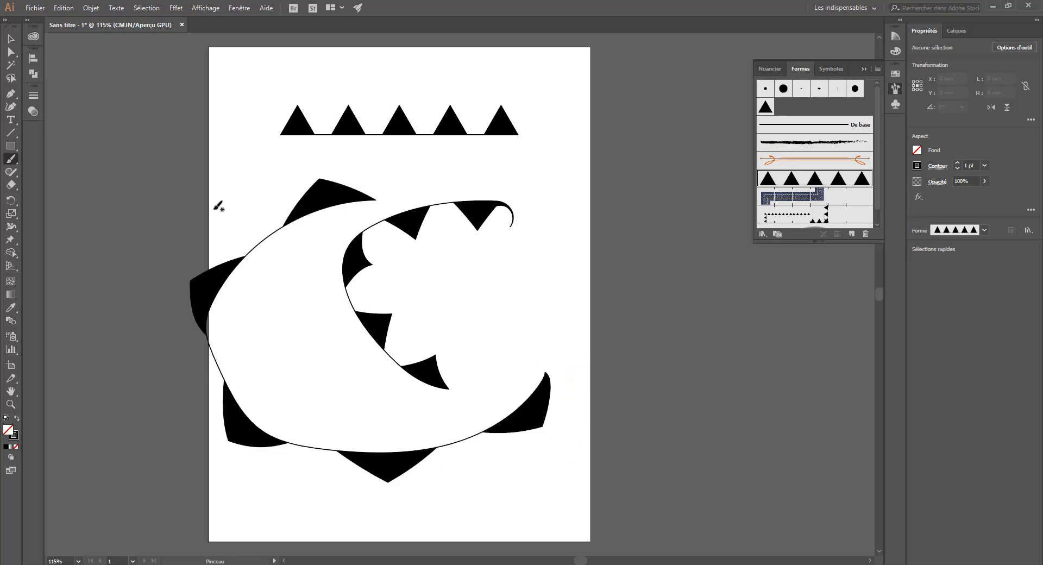
key("ctrl+z")
key("ctrl+z")
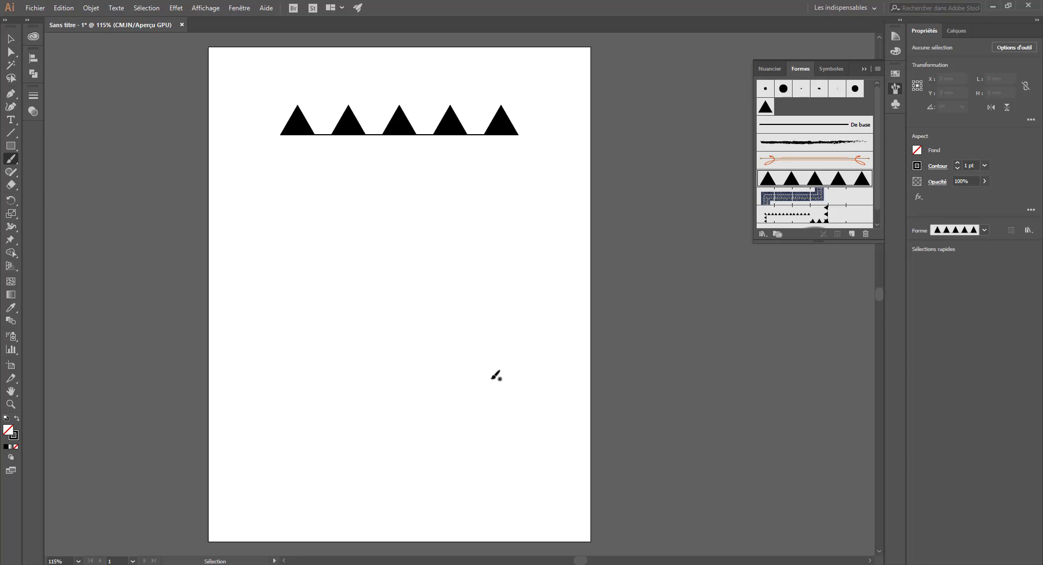
left_click(984, 230)
left_click(983, 230)
left_click(983, 229)
left_click(983, 227)
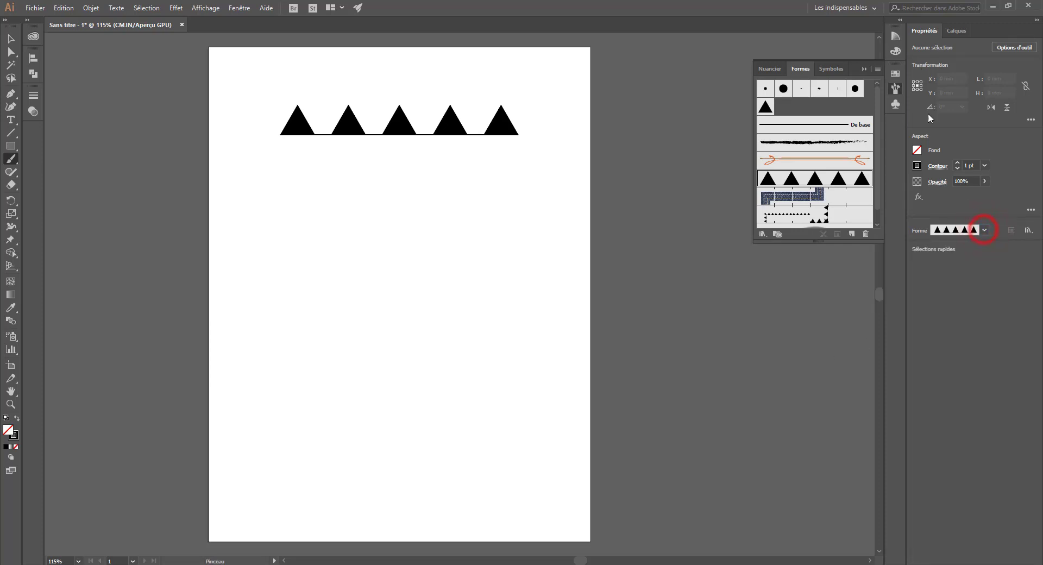
left_click(986, 230)
Paint a C-shaped curve below the triangle row with the triangle pattern brush, and undo it
left_click(807, 180)
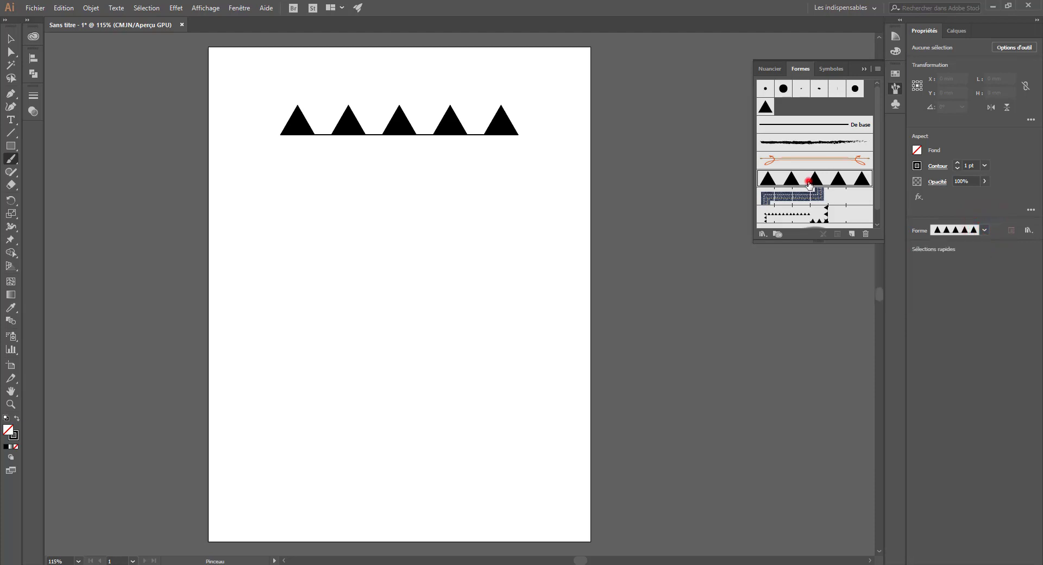
left_click(815, 214)
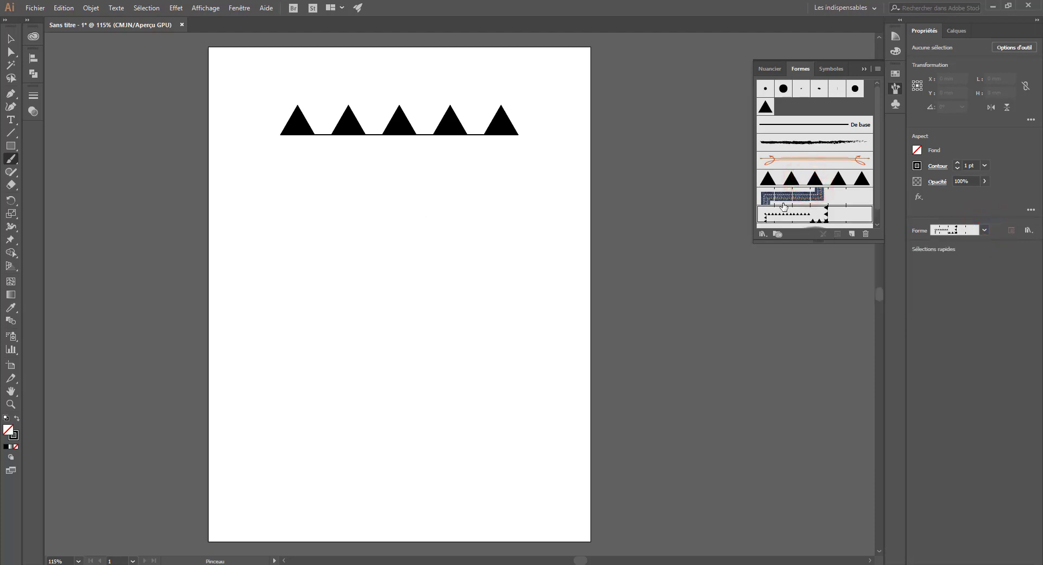
mouse_move(537, 187)
left_mouse_down()
mouse_move(309, 207)
mouse_move(375, 361)
left_mouse_up()
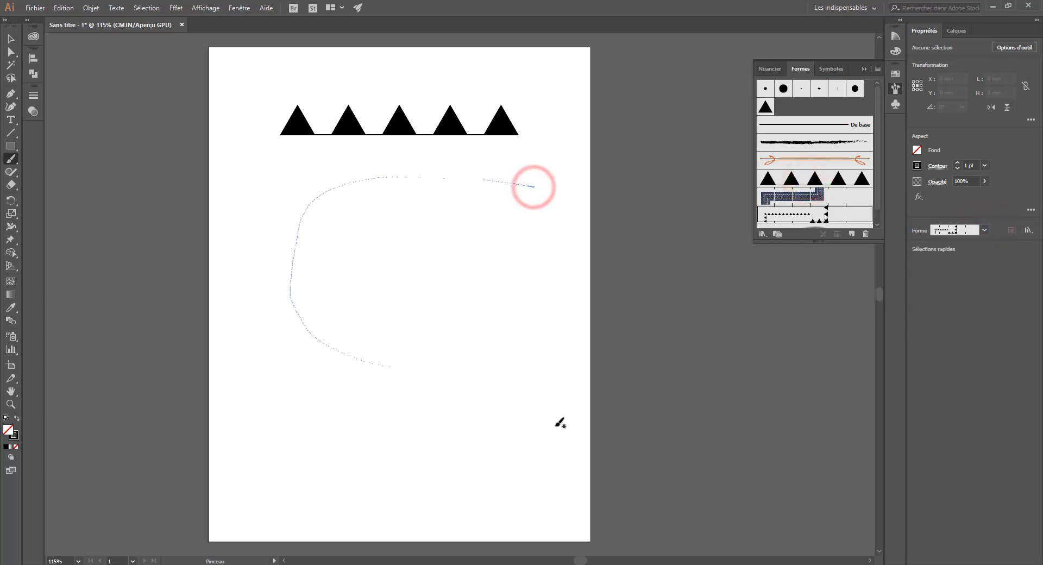
key("ctrl+z")
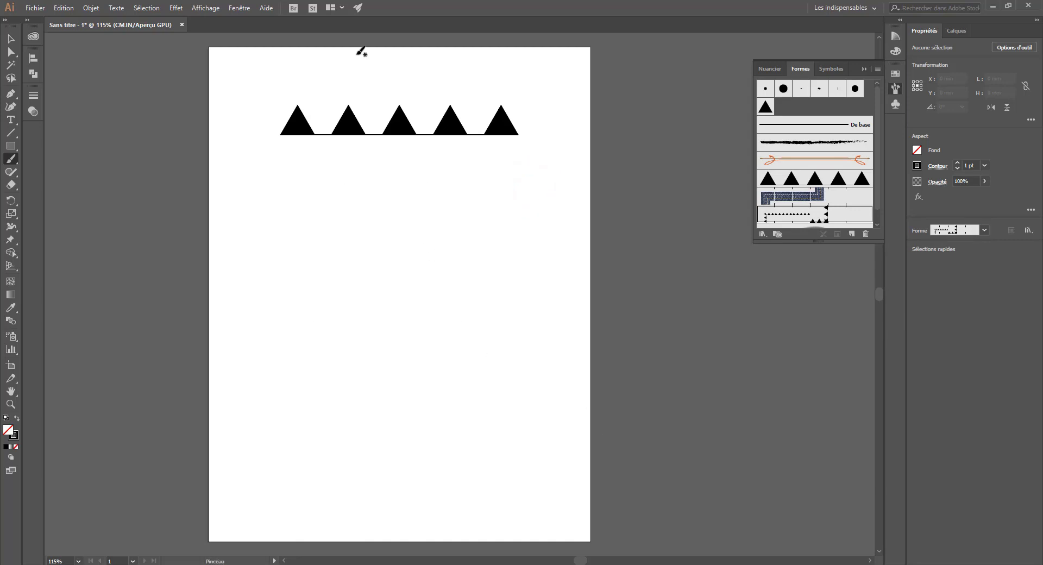
Paint a rising wavy curve below the triangle row with the triangle pattern brush, and undo it
mouse_move(277, 416)
left_mouse_down()
mouse_move(277, 379)
mouse_move(333, 337)
mouse_move(384, 336)
left_mouse_up()
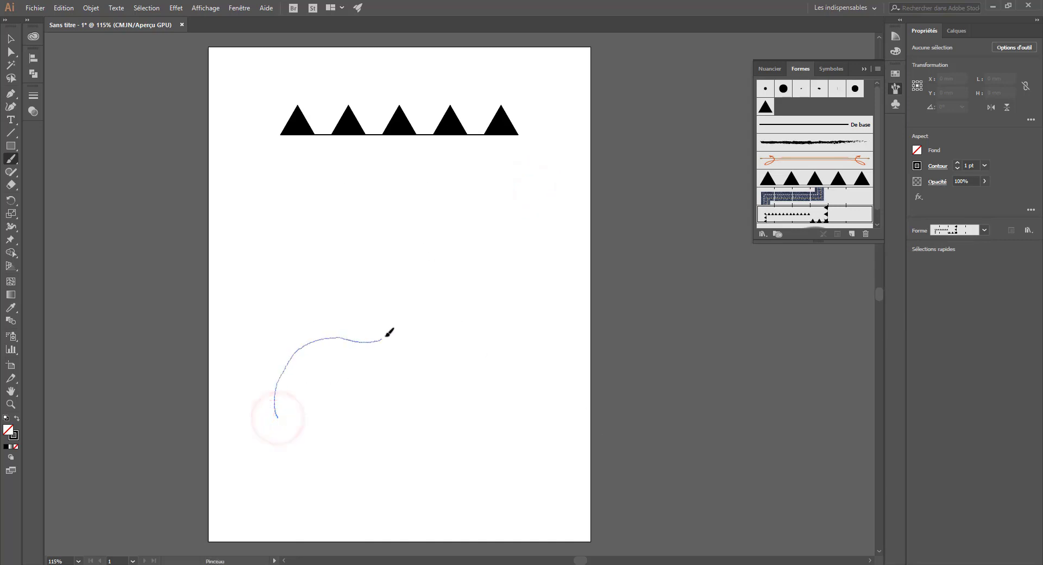
left_click_drag(573, 223, 558, 218)
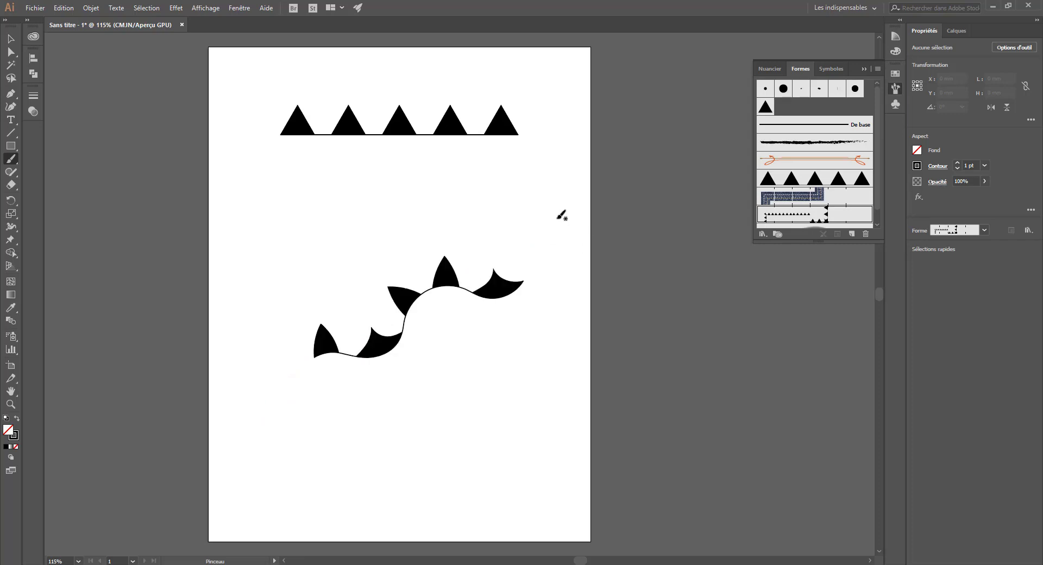
left_click(775, 214)
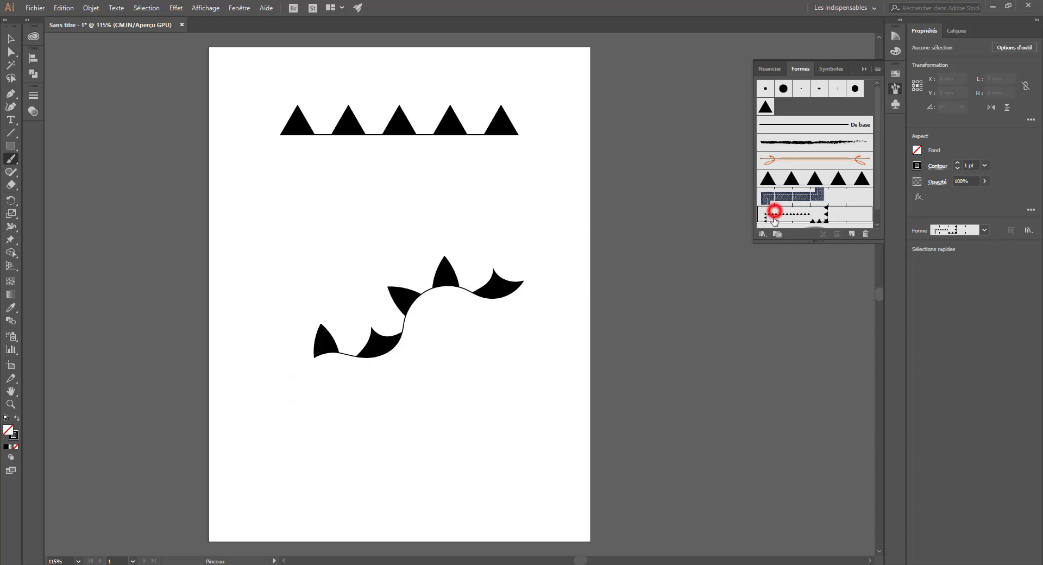
left_click(775, 181)
left_click(791, 214)
key("ctrl+z")
left_click(10, 40)
key("ctrl+z")
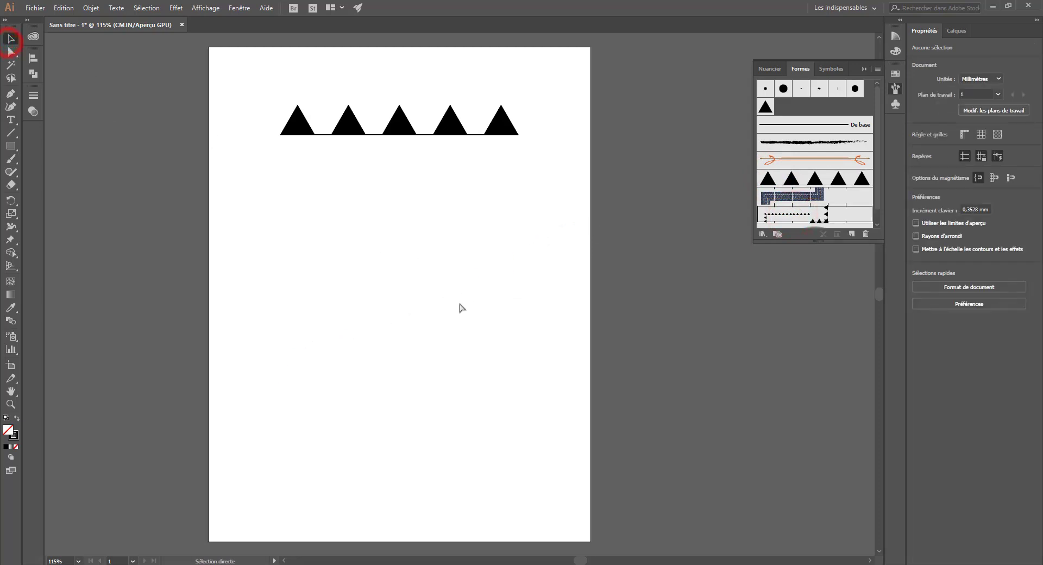
left_click(414, 272)
left_click(359, 289)
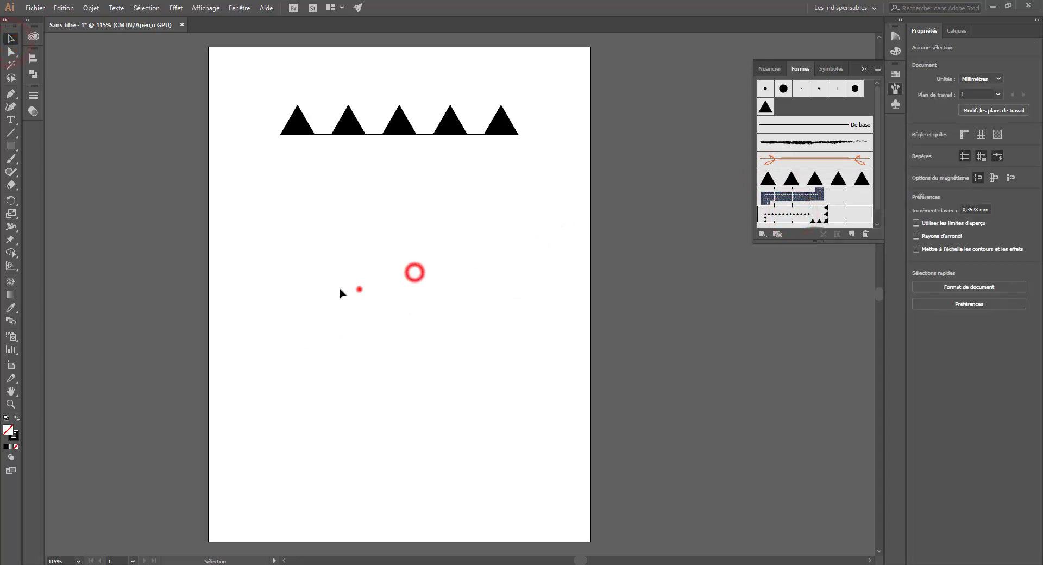
Paint a long curve across the page with the pattern brush, undo it, and paint a longer one extending beyond both page edges
left_click(11, 158)
mouse_move(219, 485)
left_mouse_down()
mouse_move(199, 290)
mouse_move(502, 212)
mouse_move(649, 200)
left_mouse_up()
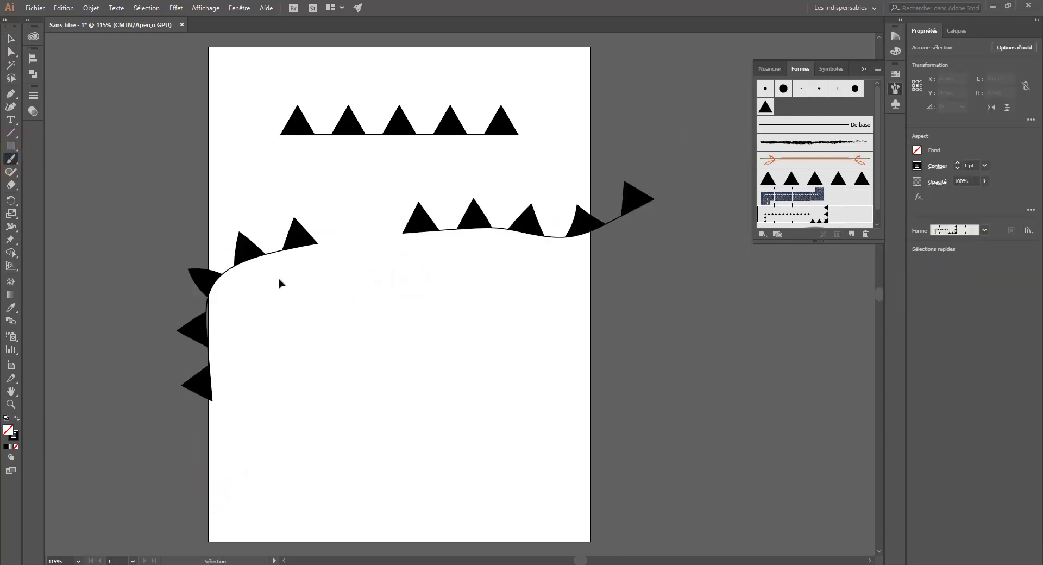
key("ctrl+z")
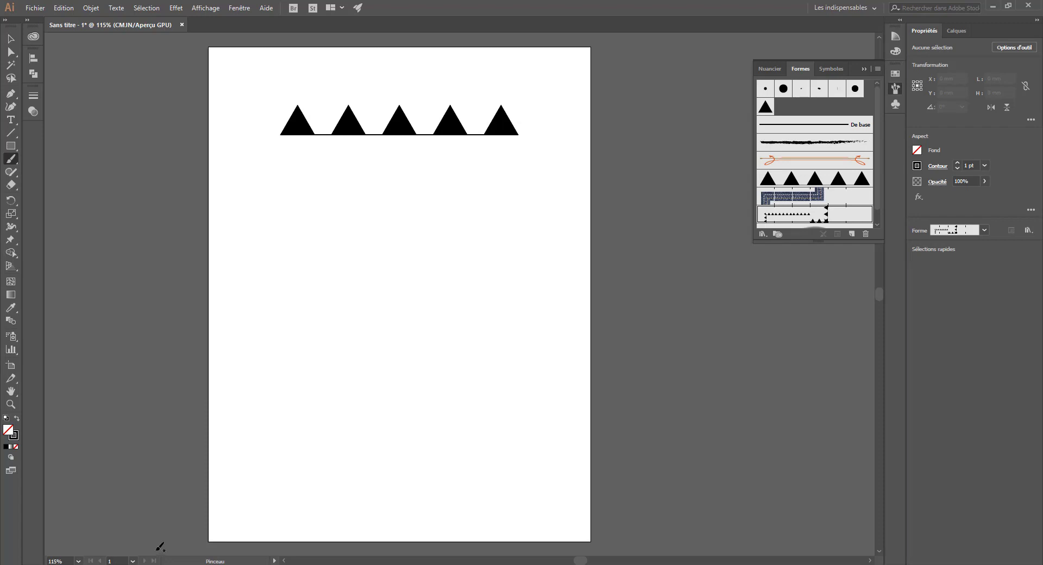
mouse_move(157, 549)
left_mouse_down()
mouse_move(90, 423)
mouse_move(130, 333)
mouse_move(246, 286)
mouse_move(403, 306)
mouse_move(631, 239)
left_mouse_up()
left_click_drag(770, 76, 776, 66)
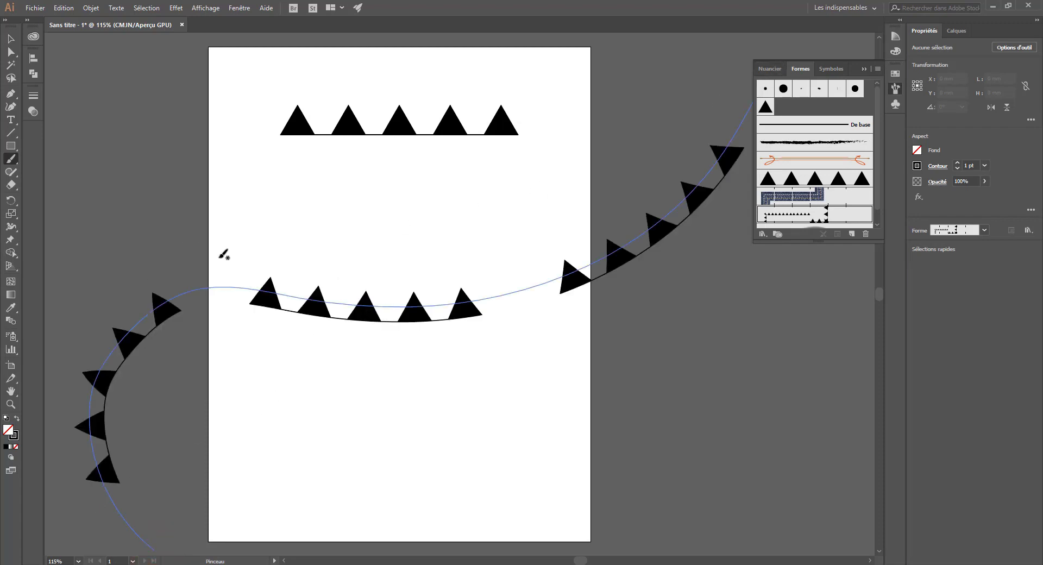
Set the triangle pattern brush's fitting to Agrandir les carreaux and apply the change to existing strokes
double_click(803, 214)
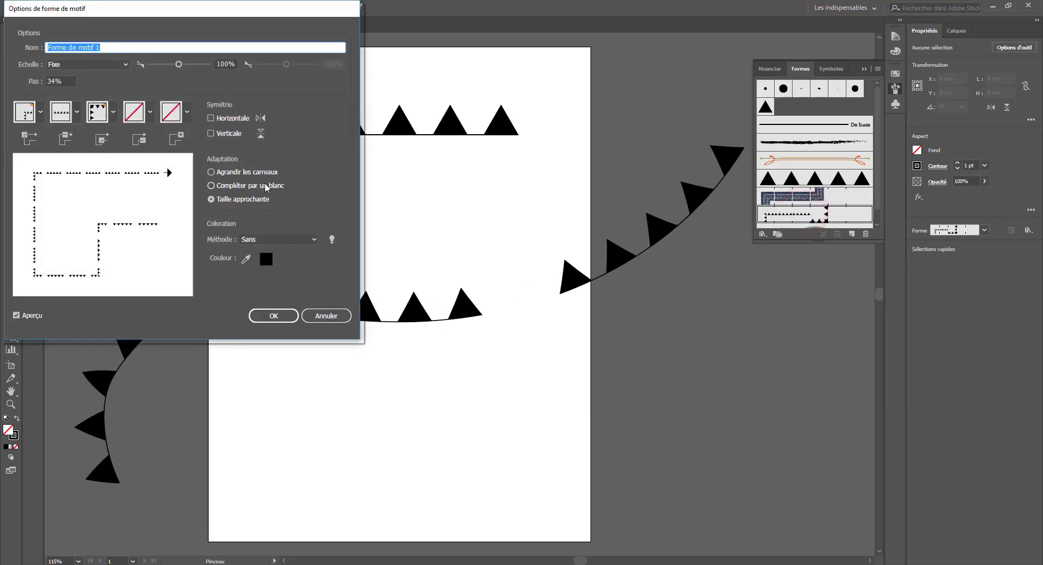
left_click(233, 172)
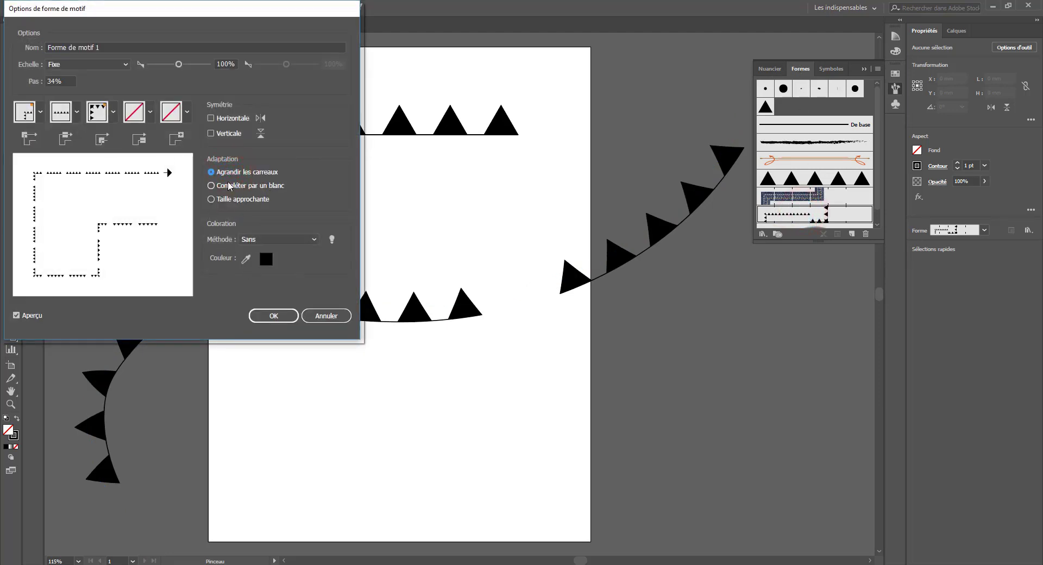
left_click(273, 316)
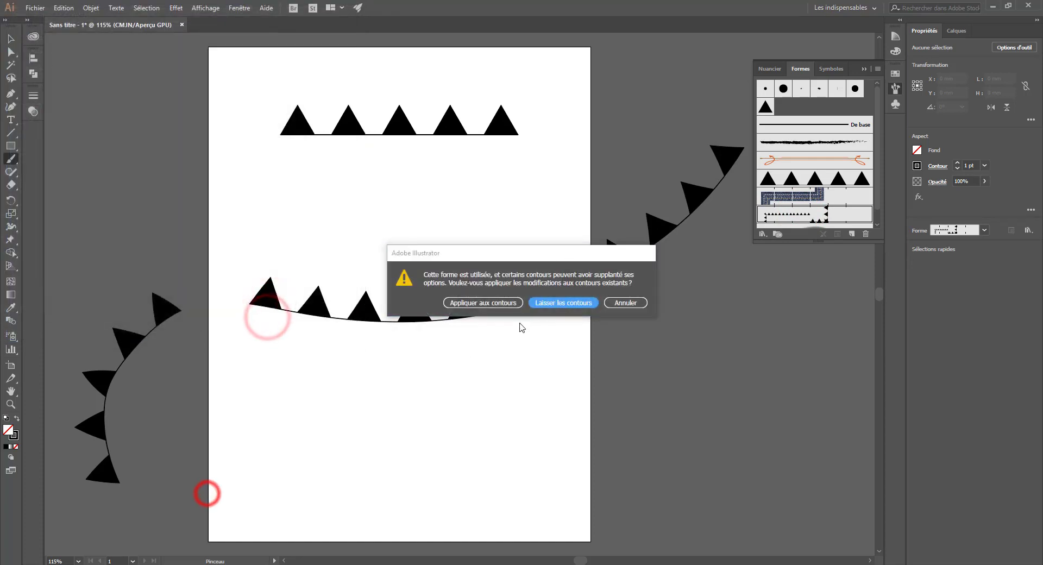
left_click(474, 302)
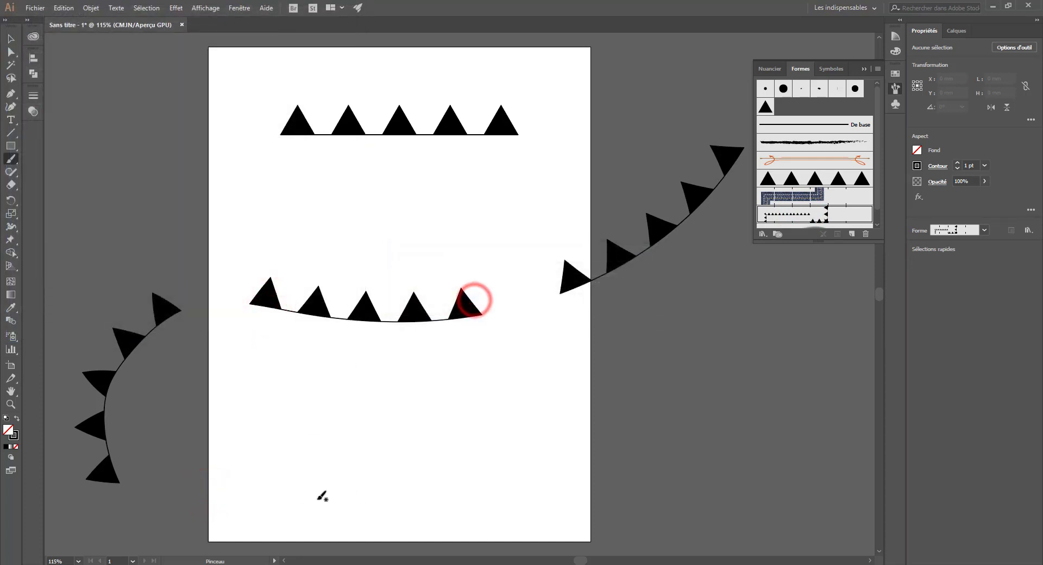
Paint two more pattern-brush curves across the page, and undo all the test strokes along with the brush's fitting change
mouse_move(298, 496)
left_mouse_down()
mouse_move(486, 412)
mouse_move(673, 379)
left_mouse_up()
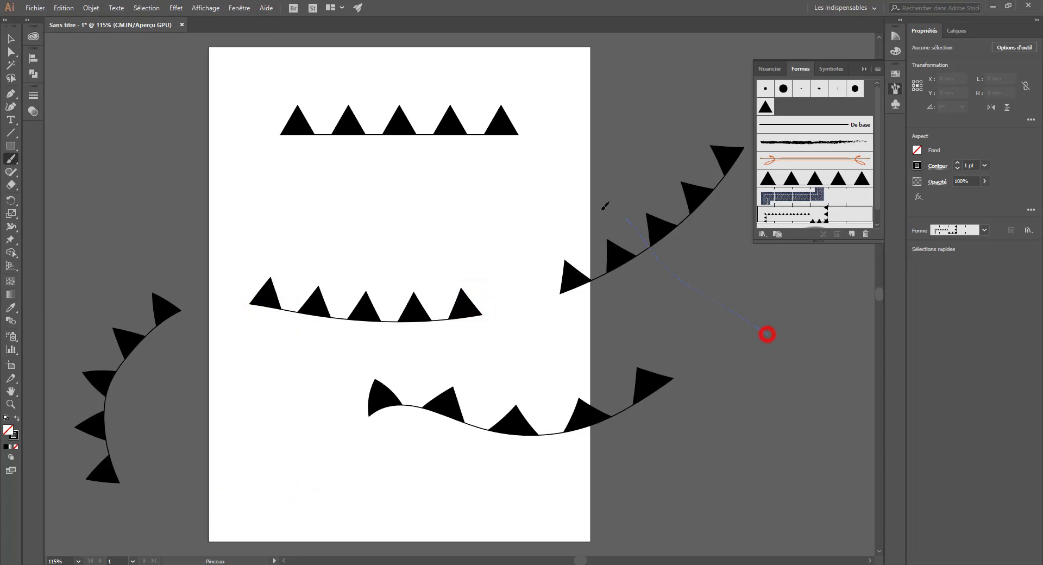
mouse_move(604, 206)
left_mouse_down()
mouse_move(368, 324)
mouse_move(184, 244)
left_mouse_up()
key("ctrl+z")
key("ctrl+z")
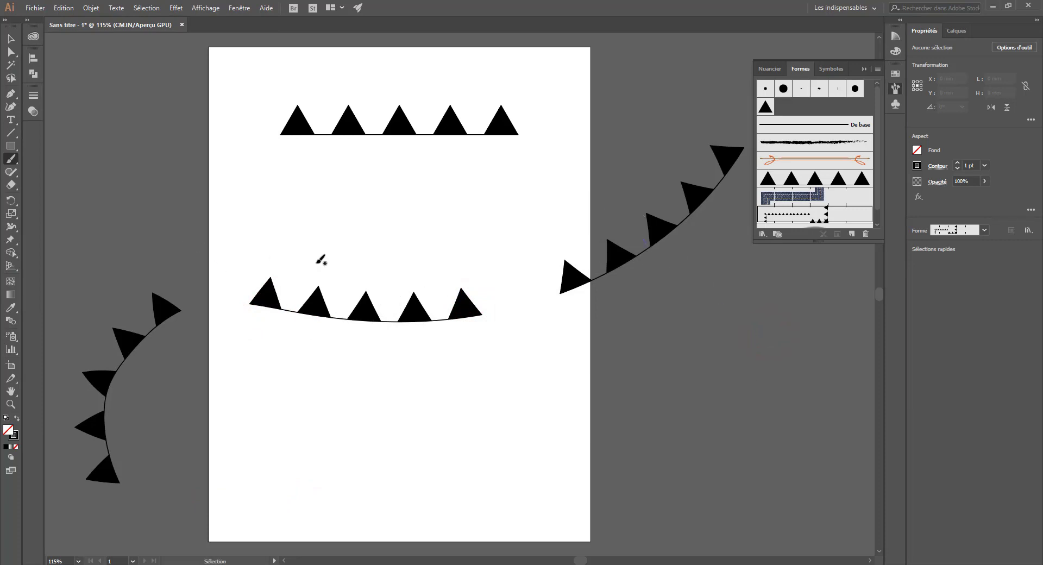
key("ctrl+z")
key("ctrl+z")
key("ctrl+z")
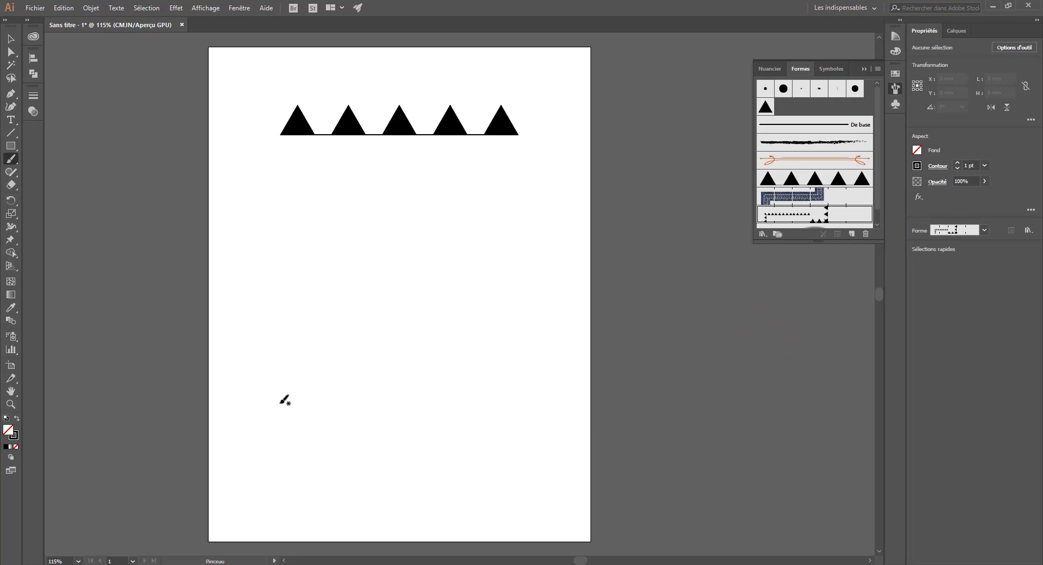
Draw a square about 117 mm wide below the triangle row and apply the triangle-row art brush to its stroke
left_click(814, 183)
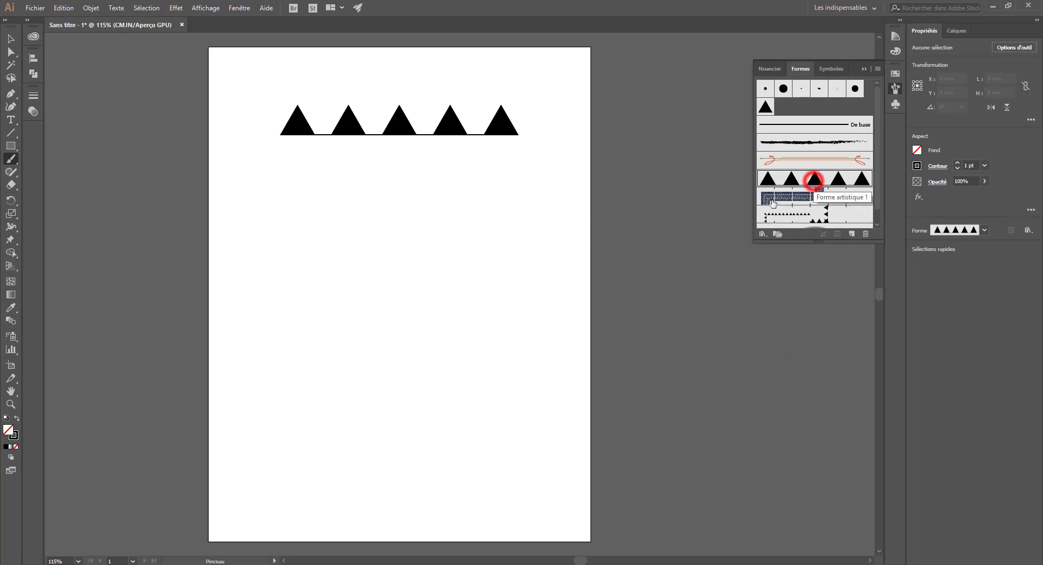
left_click(11, 146)
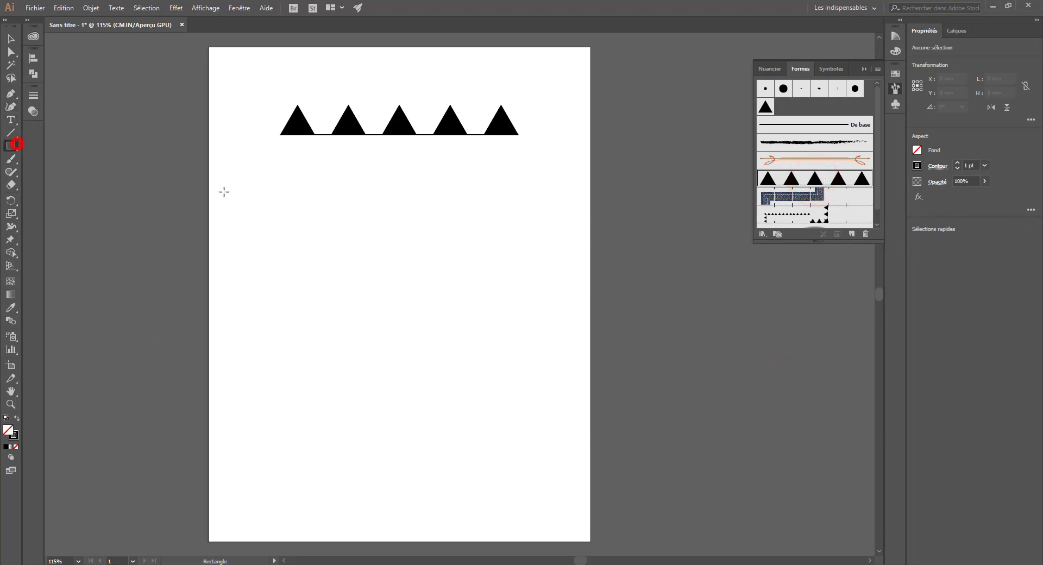
left_click_drag(326, 224, 534, 432)
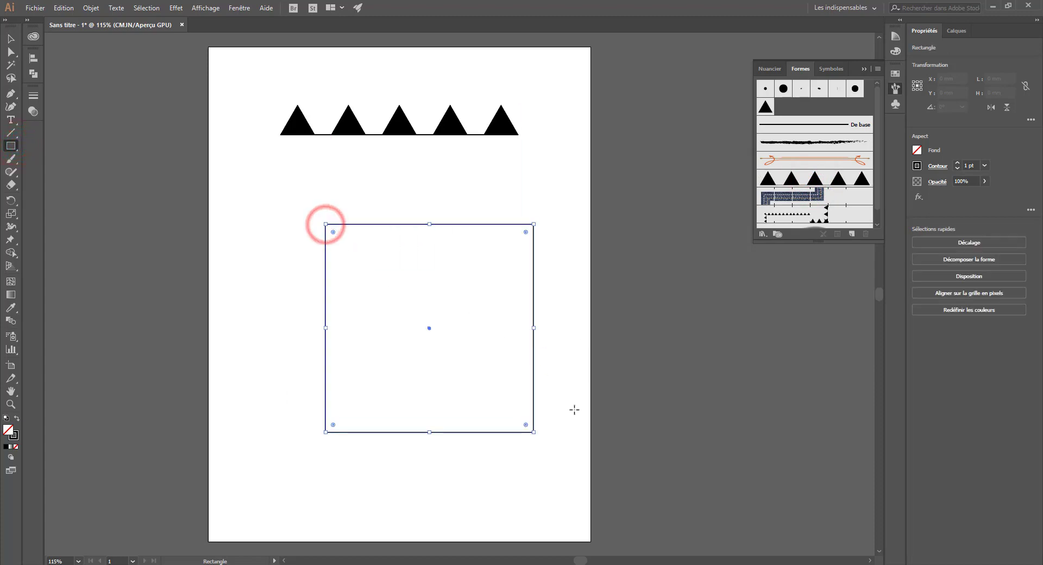
left_click(823, 179)
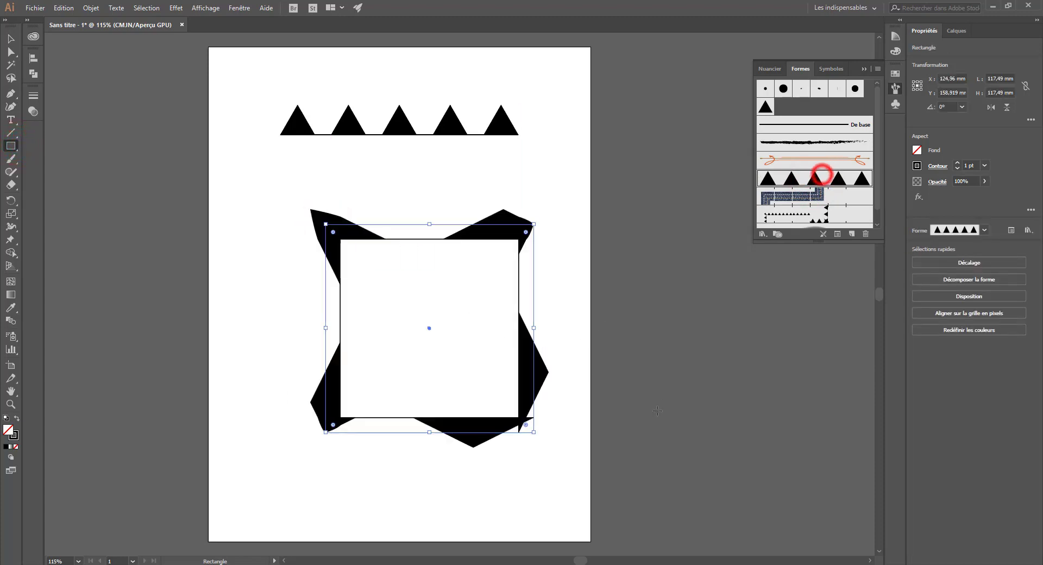
Try the pattern, art and scatter triangle brushes on the square, and reset its stroke to the De base brush
left_click(785, 220)
left_click(792, 176)
left_click(765, 107)
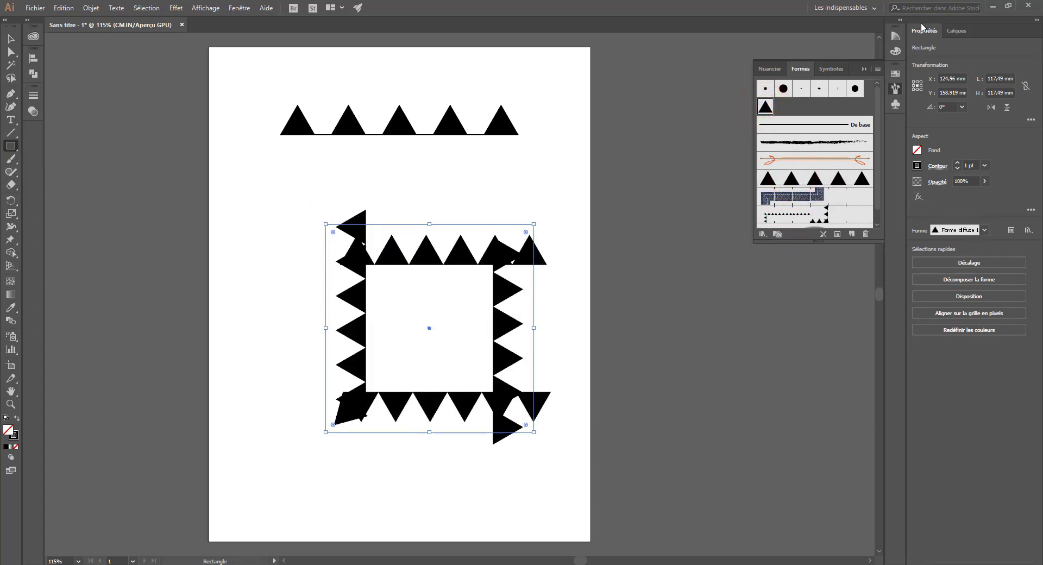
left_click(984, 230)
left_click(938, 275)
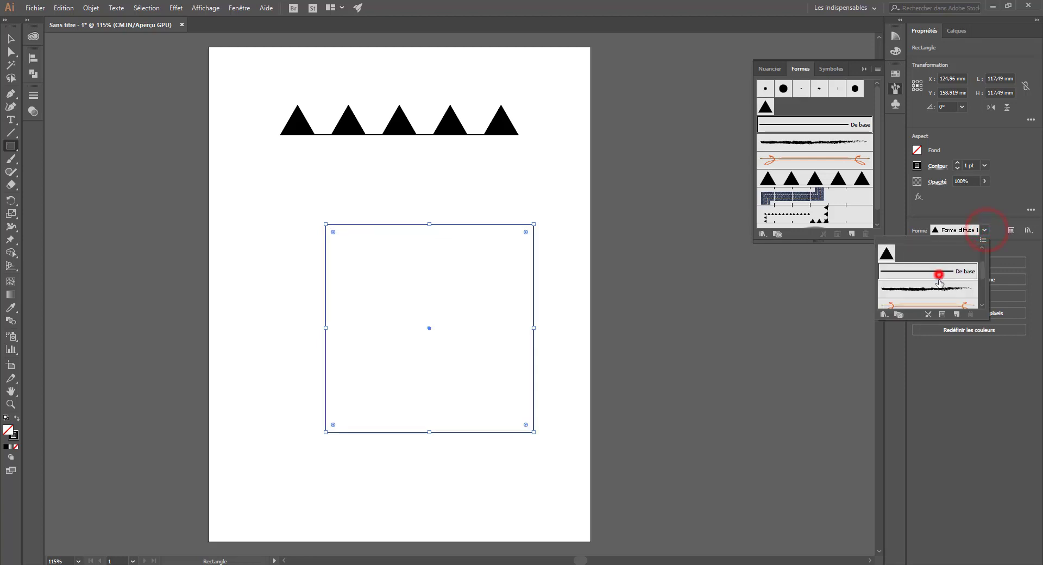
Apply the triangle-row art brush to the square, and replace it with the single-triangle scatter brush
scroll(935, 278, "down", 1)
left_click(935, 278)
scroll(935, 278, "up", 3)
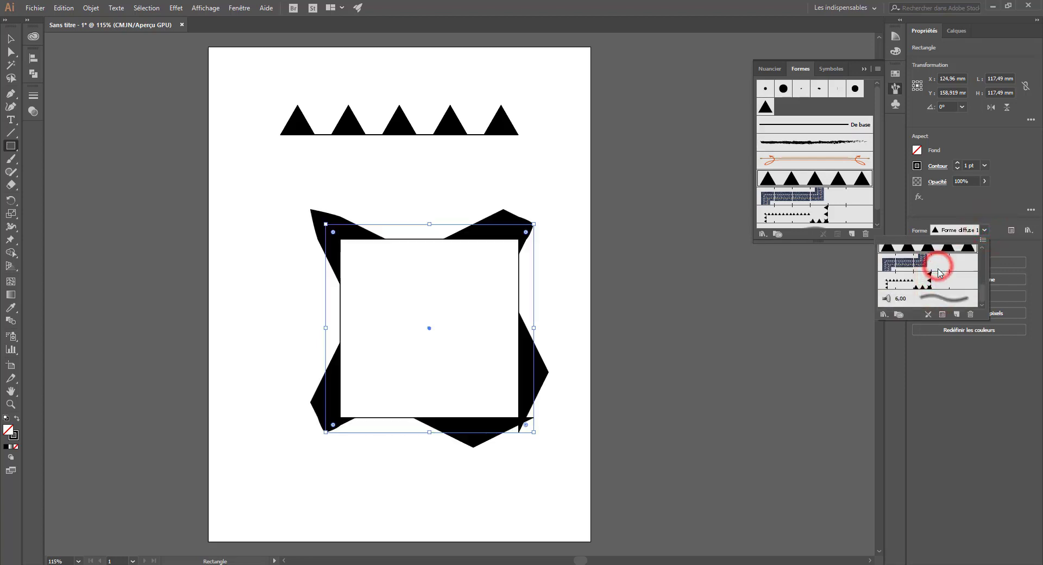
left_click(887, 288)
scroll(923, 277, "down", 3)
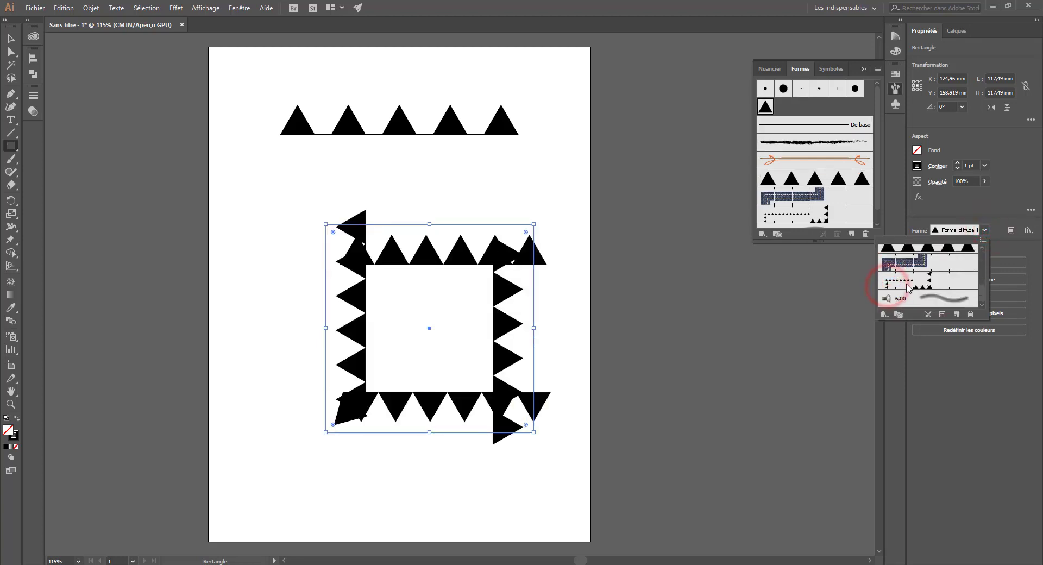
Compare the pattern and art brushes on the square, ending with the triangle pattern brush applied
left_click(920, 278)
scroll(923, 279, "up", 2)
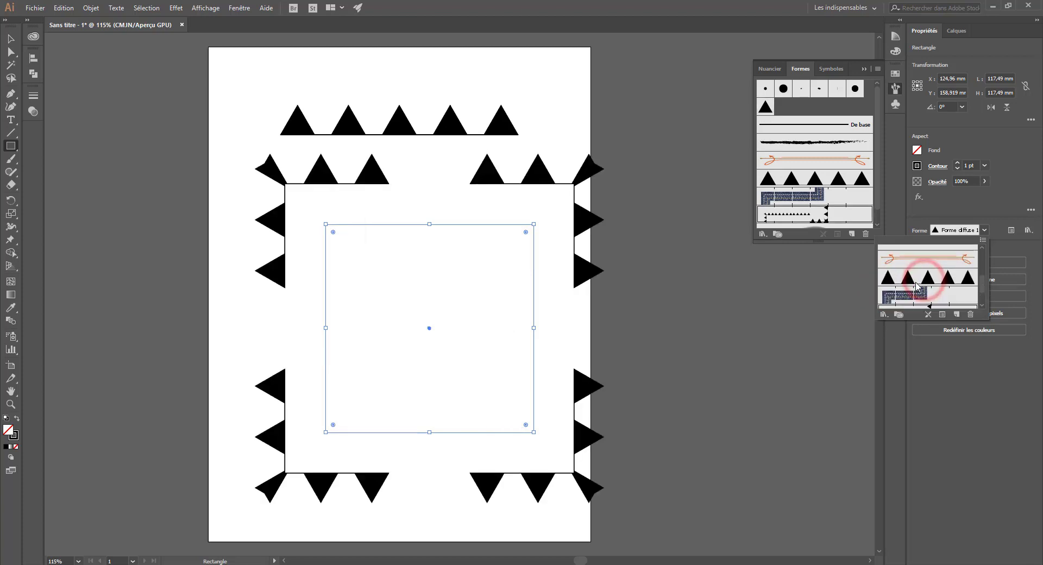
left_click(915, 277)
scroll(917, 296, "down", 1)
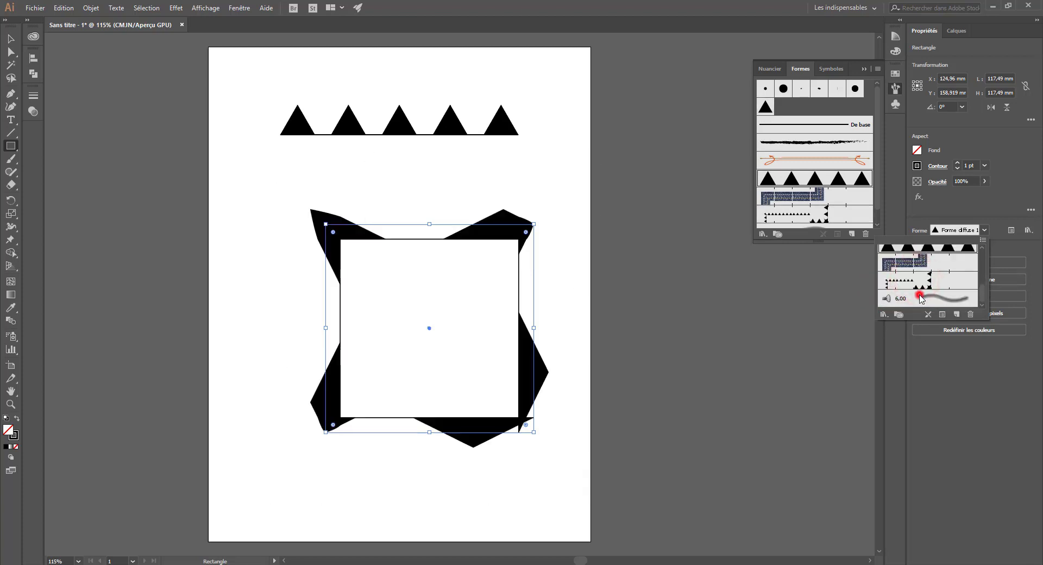
left_click(915, 280)
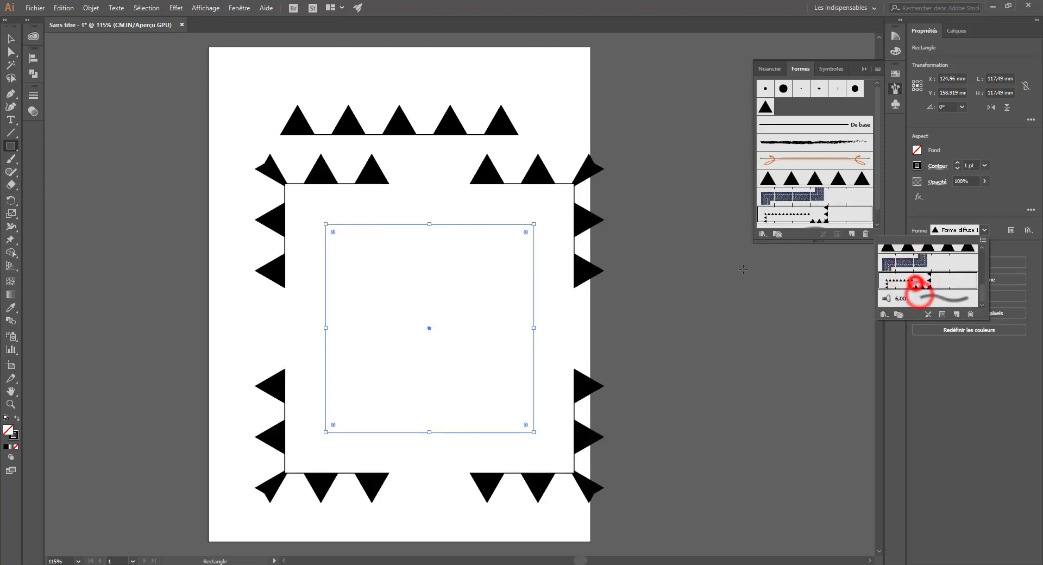
Try different spacing values in the triangle pattern brush's options, and set the spacing (Pas) to 0%
double_click(906, 282)
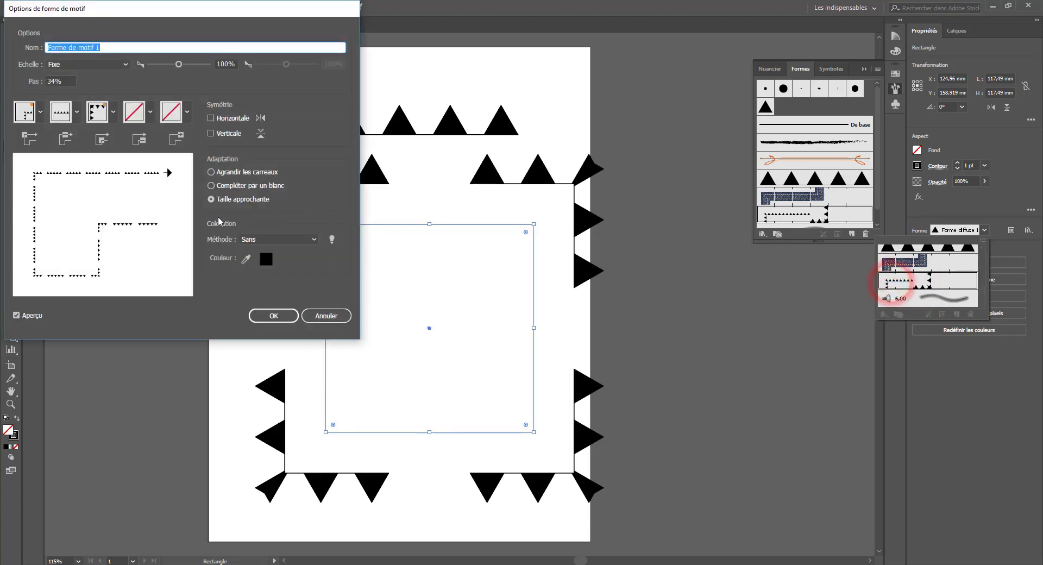
left_click(64, 81)
scroll(64, 80, "down", 20)
scroll(64, 80, "up", 6)
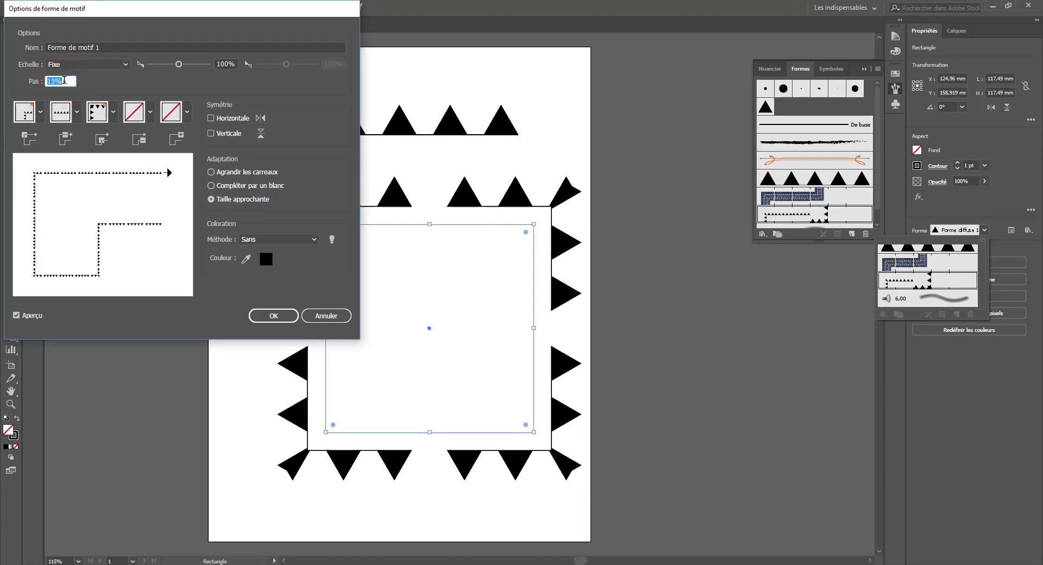
scroll(64, 80, "up", 20)
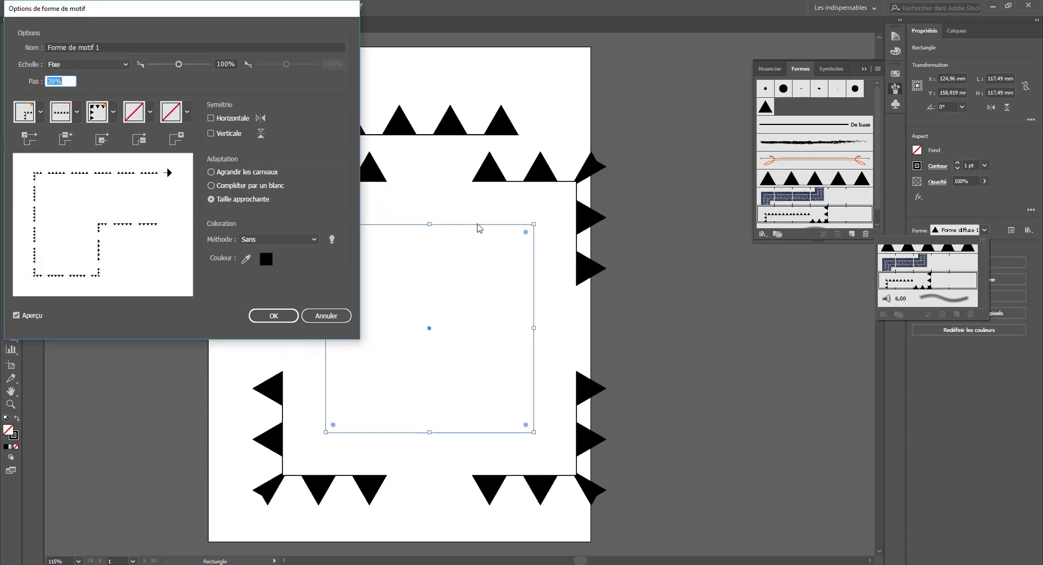
type("0")
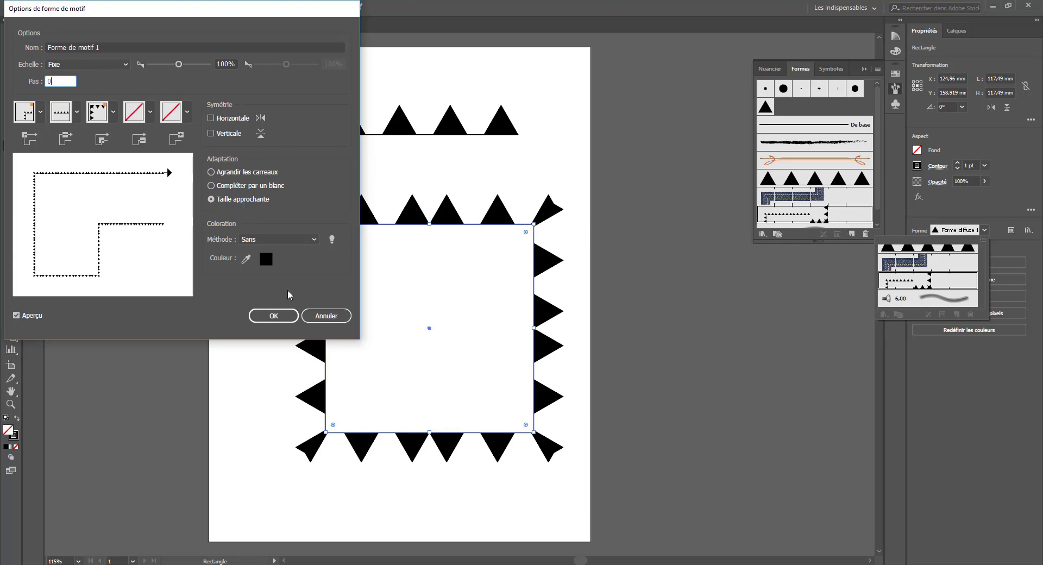
Keep the pattern brush's scale method at Fixe, try smaller scales, and set the scale to 108%
left_click(91, 66)
left_click(84, 66)
left_click(83, 65)
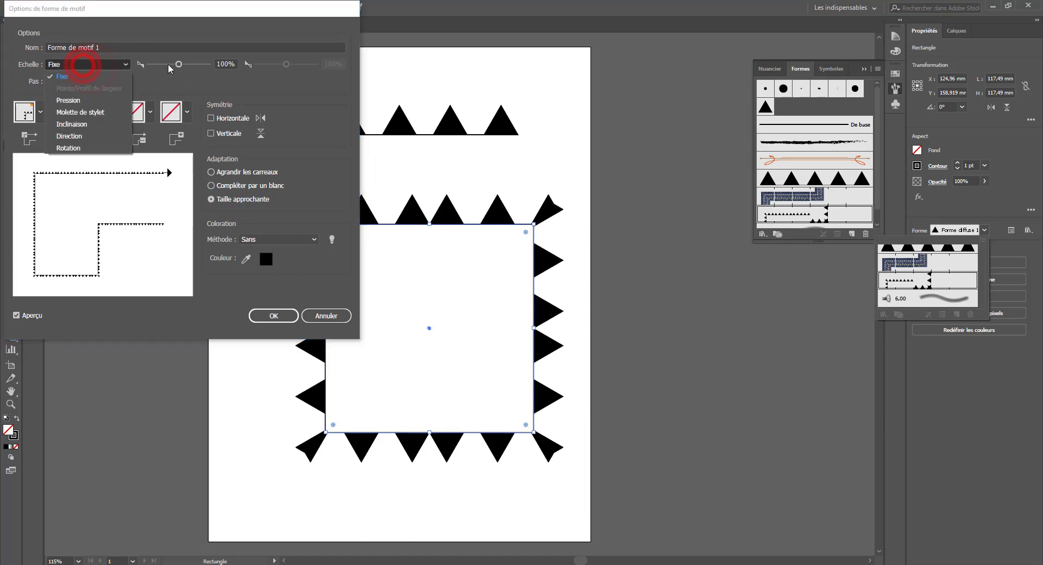
left_click(147, 62)
mouse_move(164, 61)
left_mouse_down()
mouse_move(190, 62)
mouse_move(166, 65)
mouse_move(179, 64)
left_mouse_up()
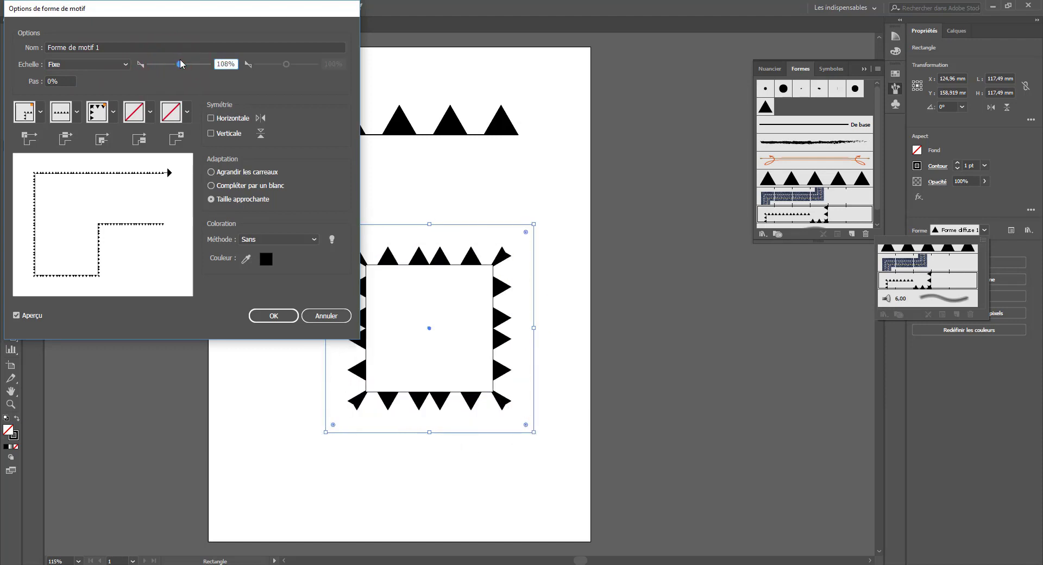
Try the Pression and Molette de stylet scale methods for the pattern brush, and return the method to Fixe
left_click(97, 65)
left_click(84, 100)
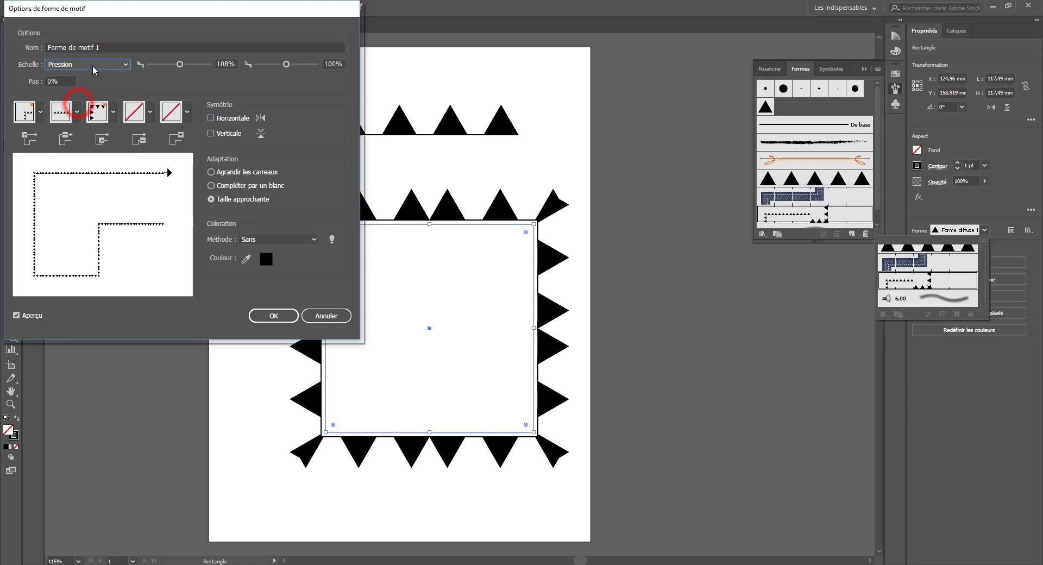
left_click(94, 64)
left_click(77, 111)
left_click(90, 65)
left_click(78, 82)
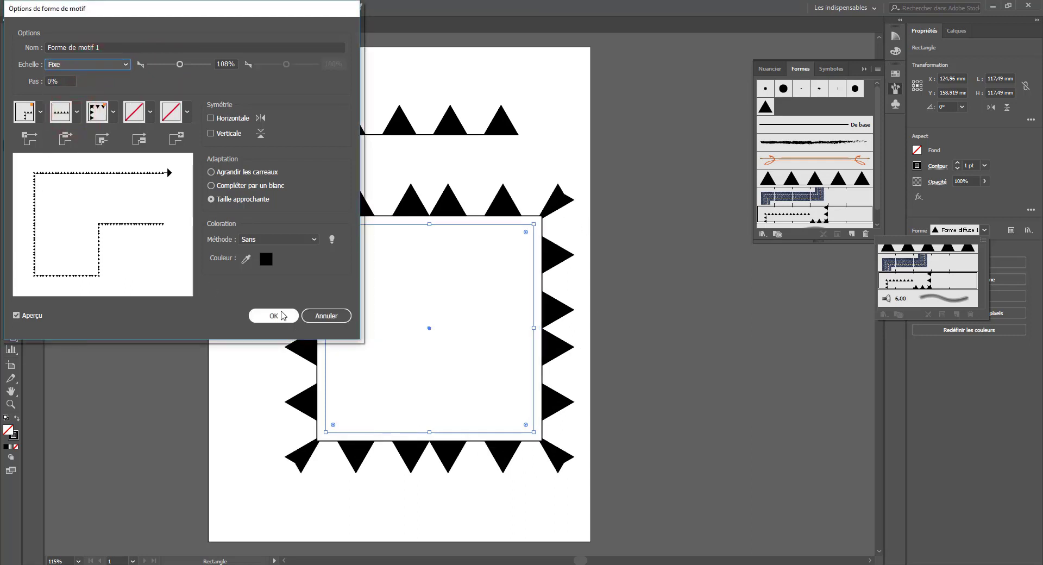
Save the pattern brush's options, choosing to leave existing strokes as they are
left_click(261, 314)
left_click(563, 303)
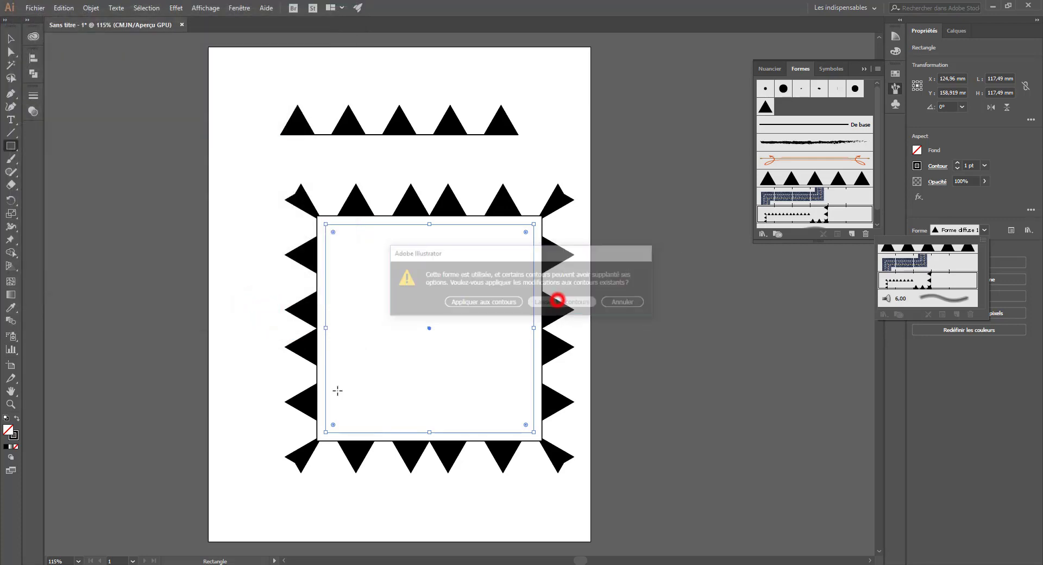
Apply the triangle art brush to the square and set its fixed width to 34% in the brush options
left_click(780, 179)
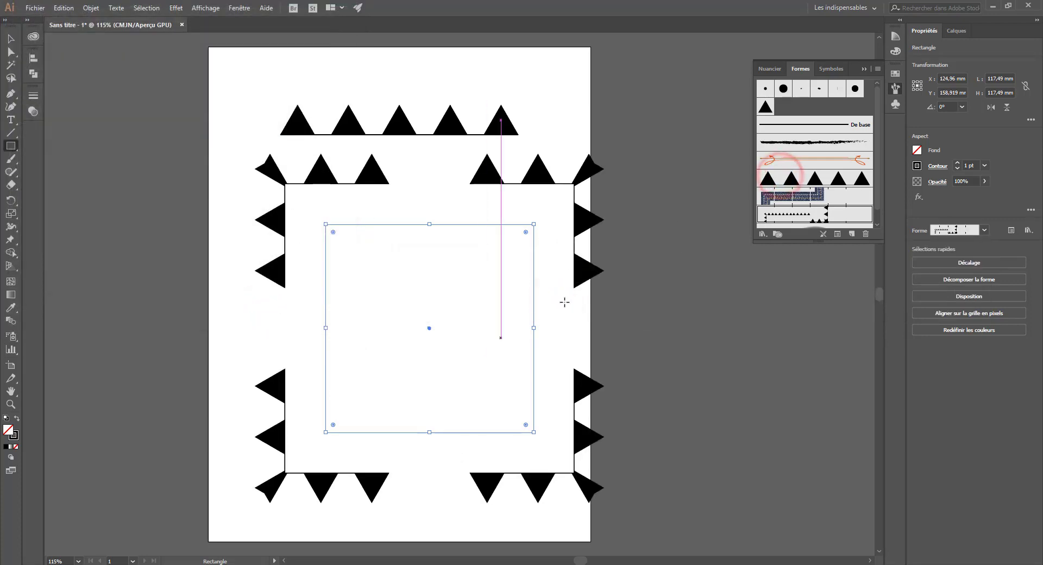
double_click(796, 181)
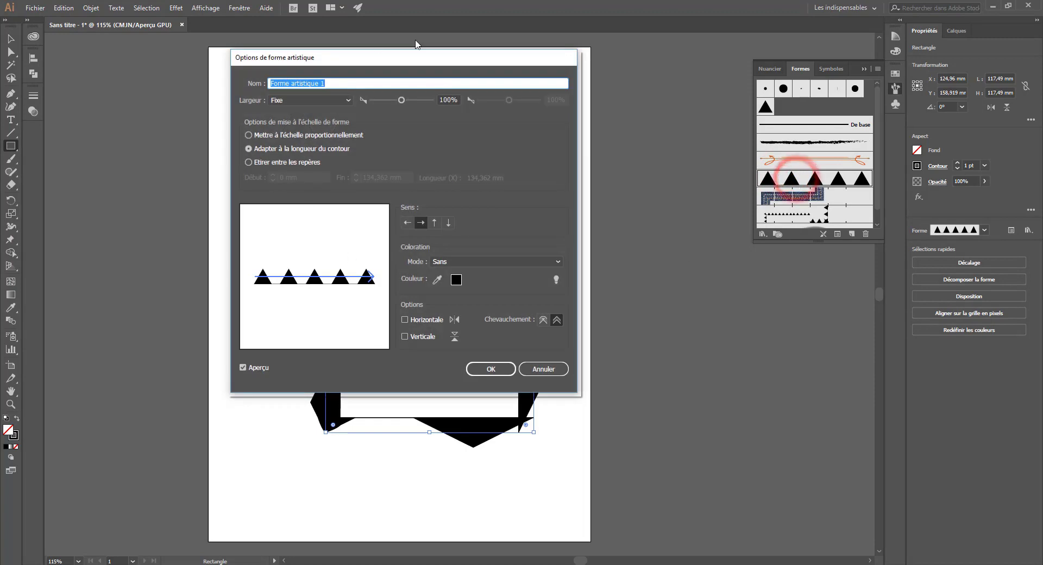
left_click(403, 83)
left_click_drag(452, 61, 836, 60)
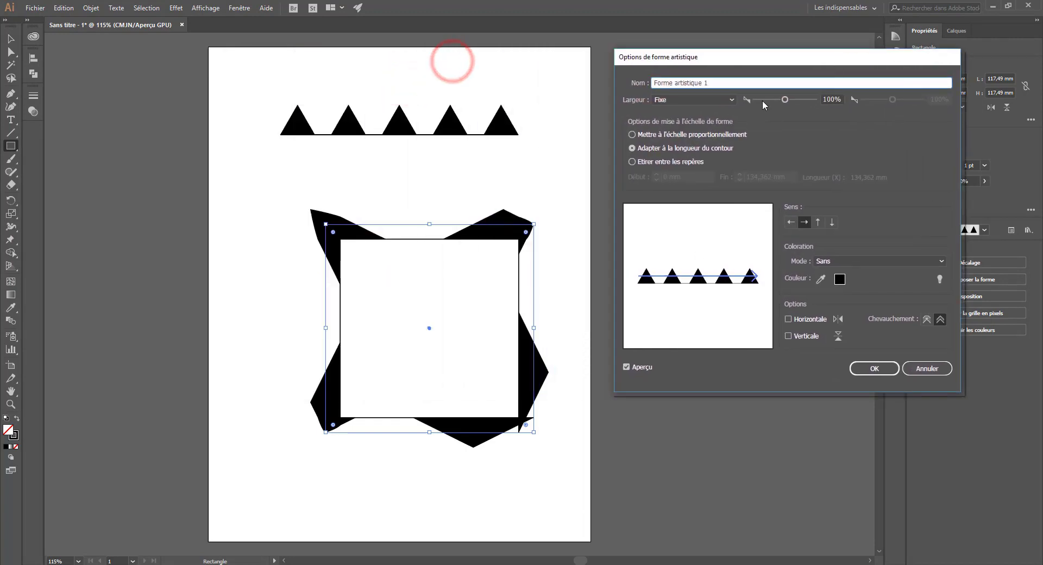
mouse_move(772, 99)
left_mouse_down()
mouse_move(782, 100)
mouse_move(765, 99)
left_mouse_up()
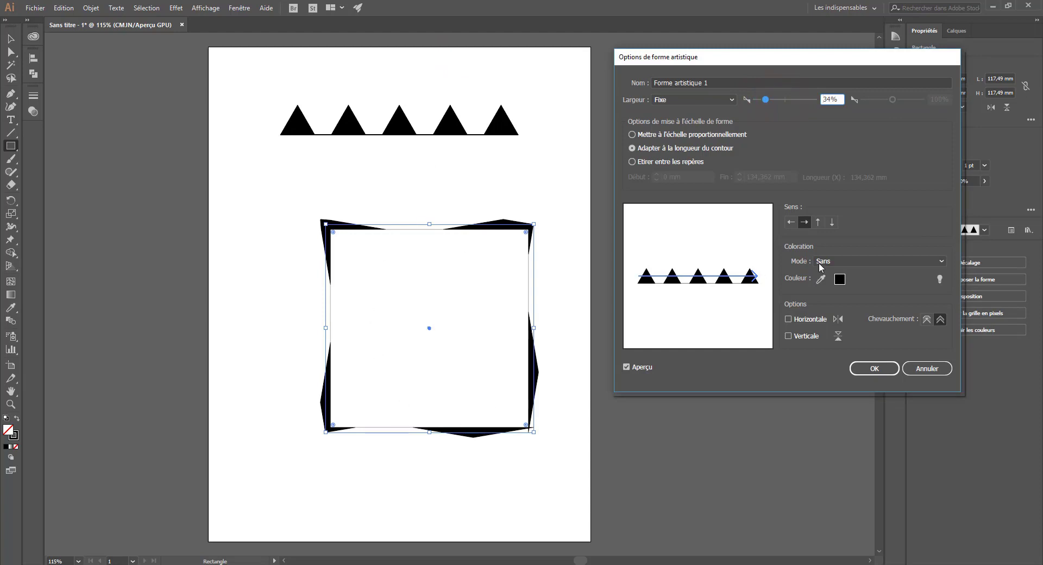
Try the different stroke directions (Sens) for the triangle art brush with the preview on
left_click(816, 220)
left_click(830, 222)
left_click(789, 223)
left_click(804, 222)
left_click(818, 222)
Compare the art brush's scaling options on the square and choose Etirer entre les repères
left_click(688, 133)
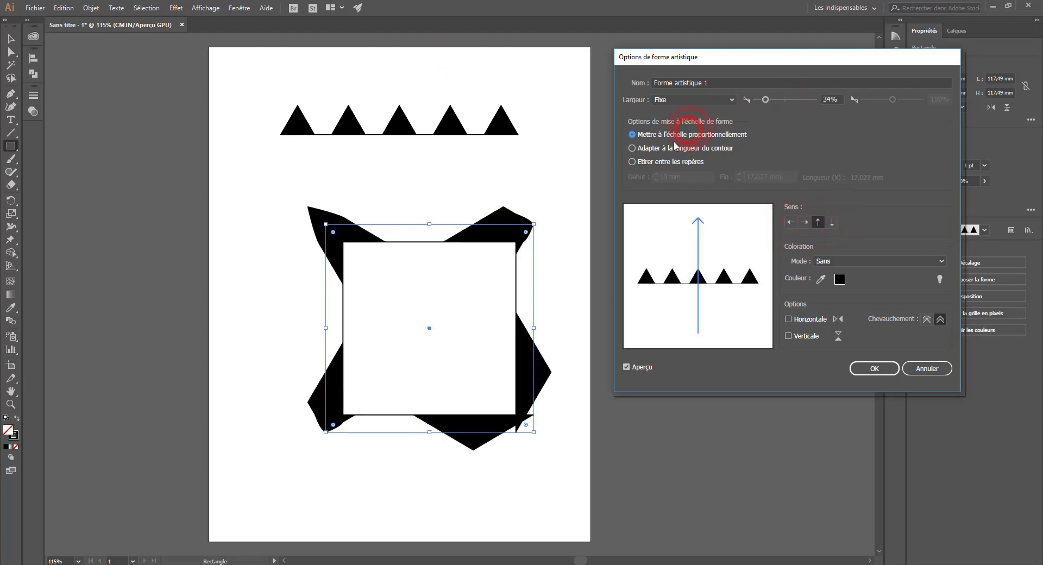
left_click(661, 162)
left_click(660, 148)
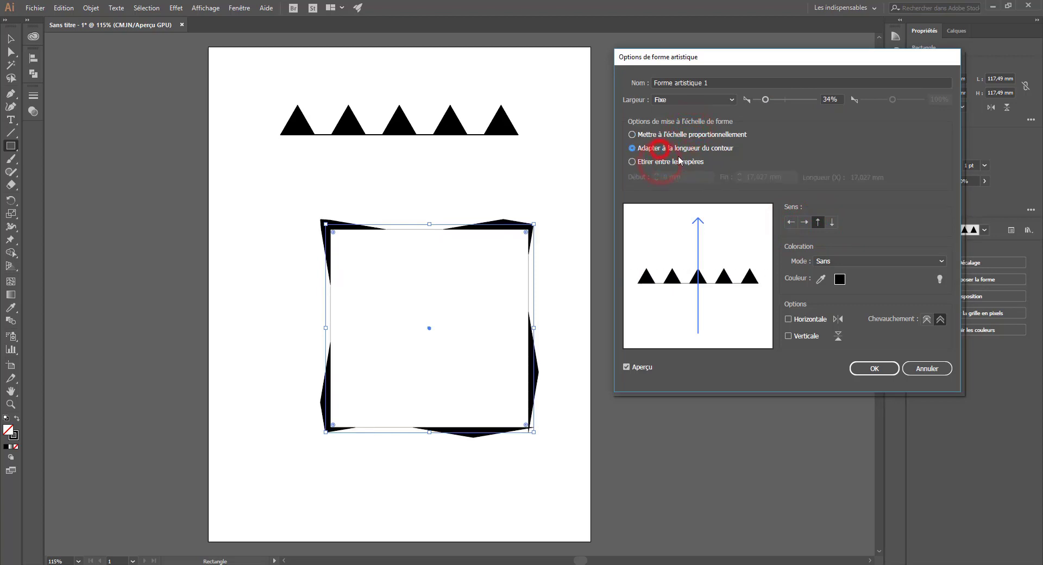
left_click(675, 162)
left_click(719, 274)
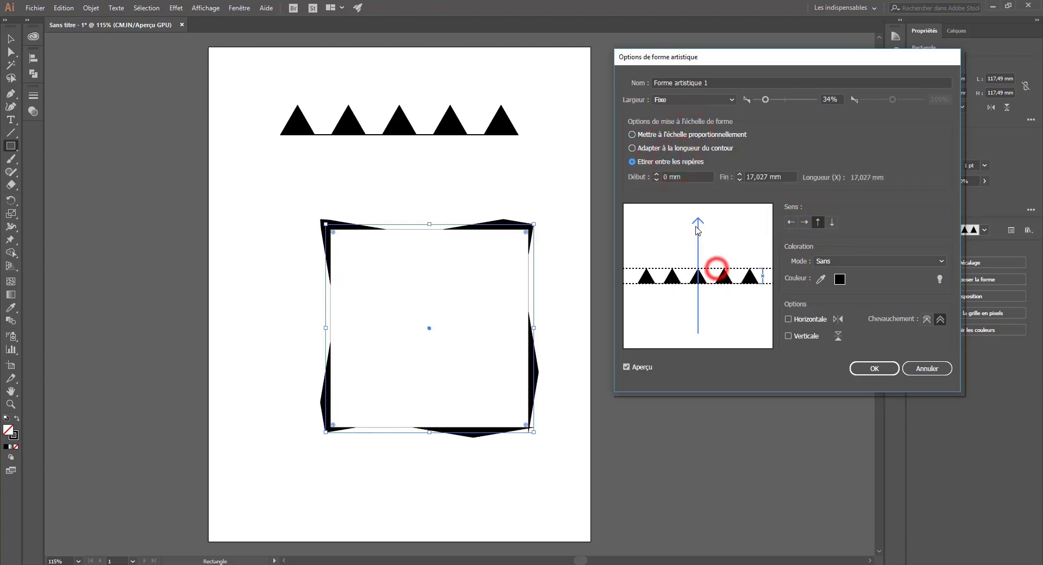
Set the art brush's start guide (Début) to 12 mm and its direction to left-to-right, and save it as a copy, leaving existing strokes
left_click(799, 222)
left_click(656, 174)
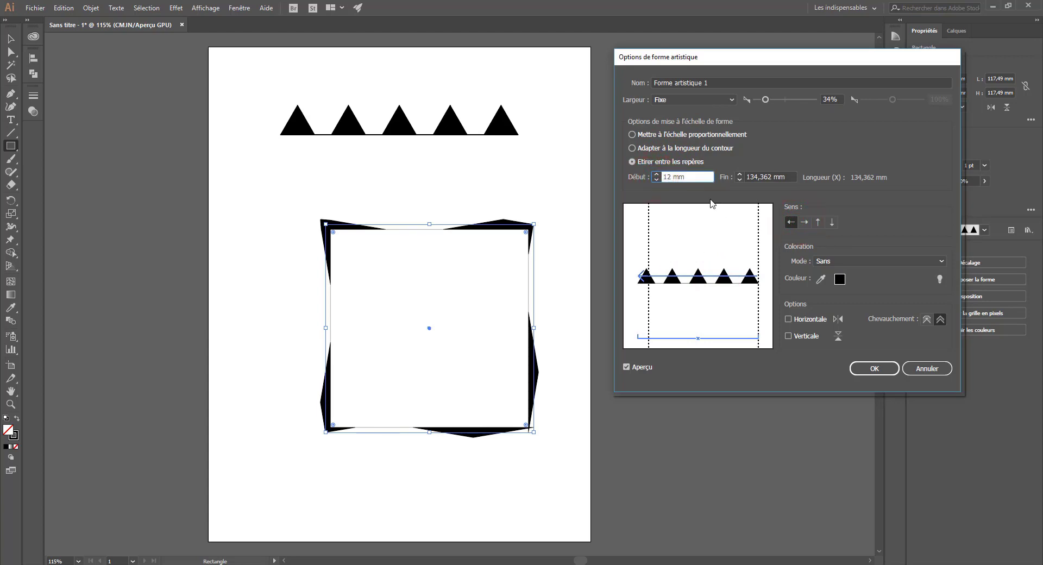
left_click_drag(780, 176, 714, 188)
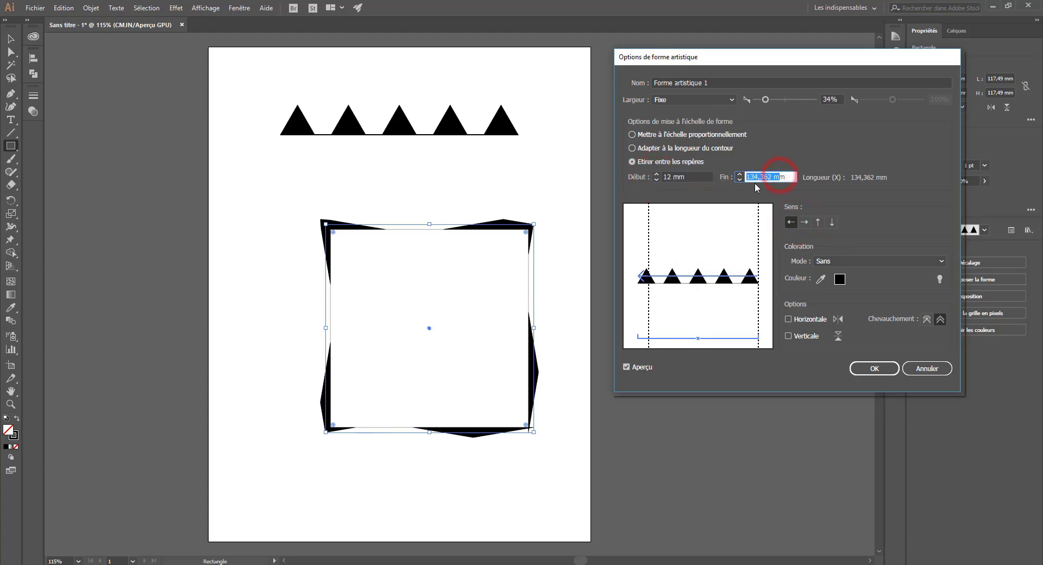
type("2200m")
left_click(803, 223)
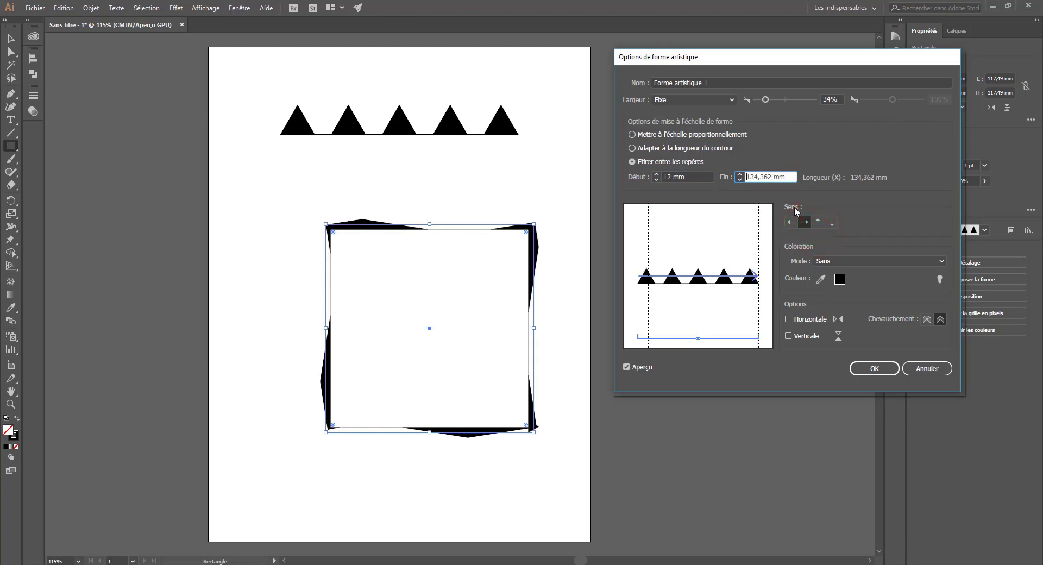
left_click(868, 366)
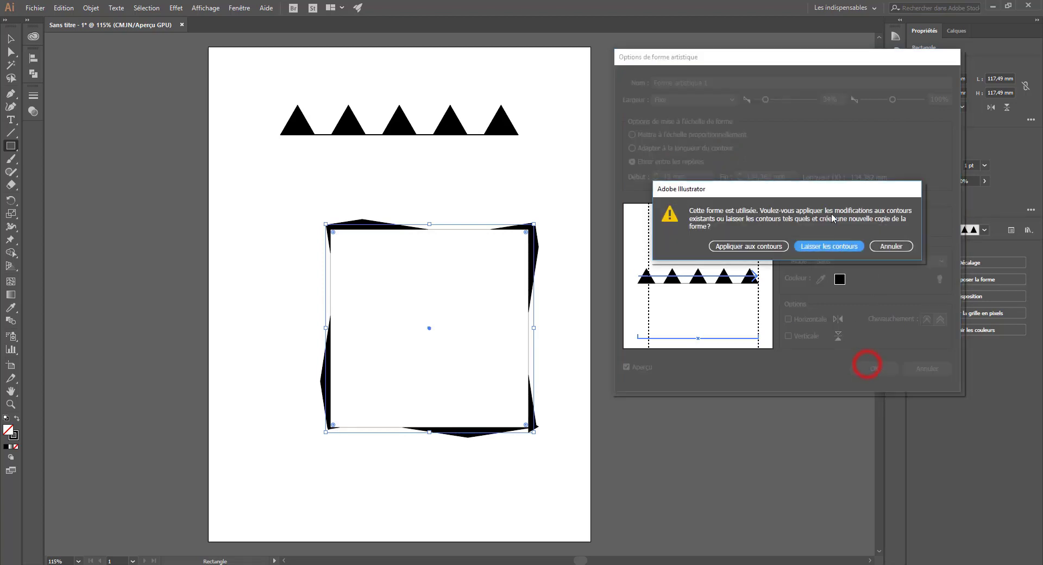
left_click(819, 248)
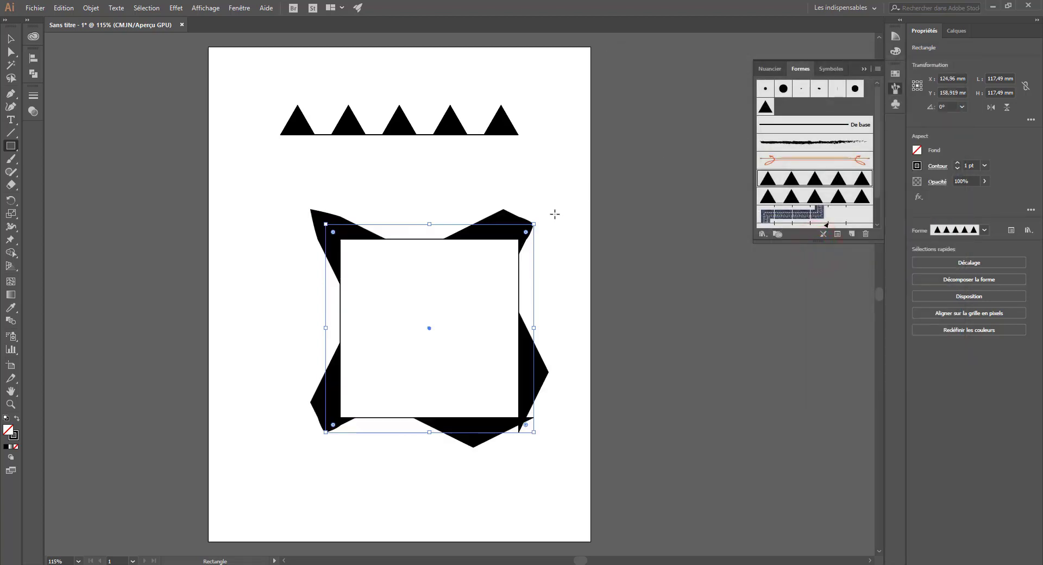
Apply the triangle scatter brush to the square and open its options with the preview enabled
left_click(761, 108)
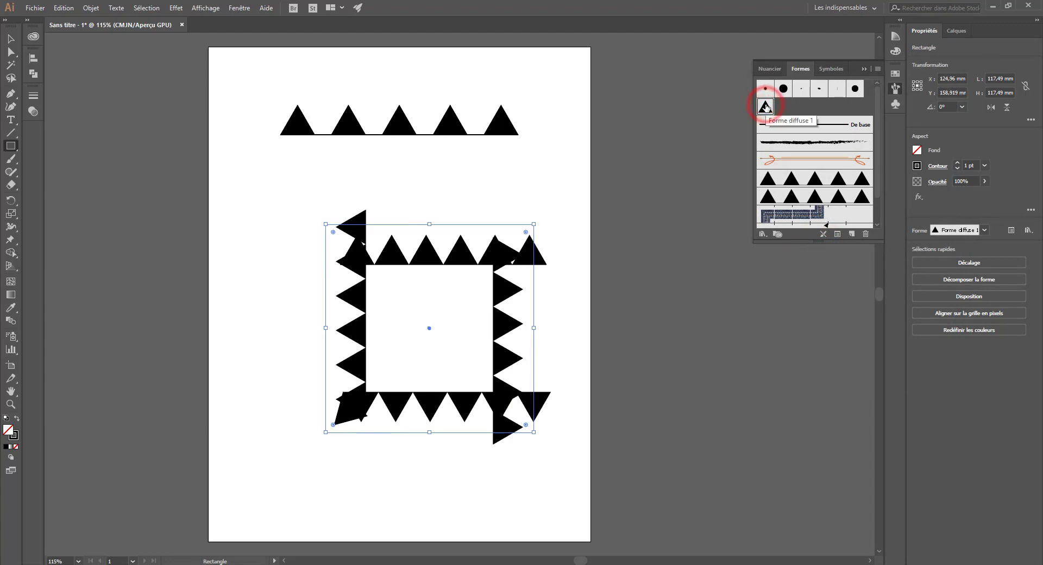
double_click(761, 109)
left_click_drag(379, 65, 830, 56)
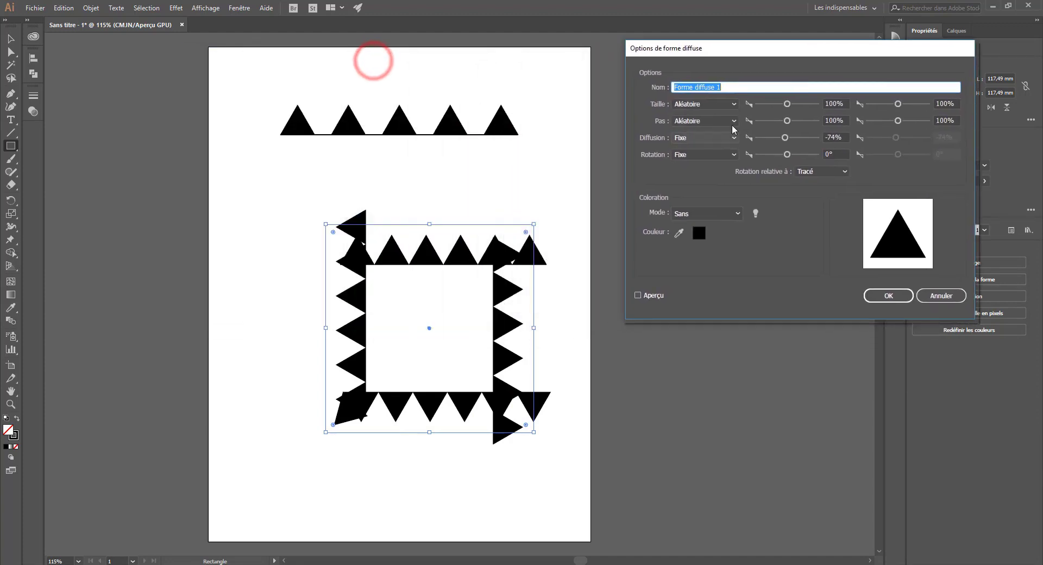
left_click_drag(785, 104, 794, 107)
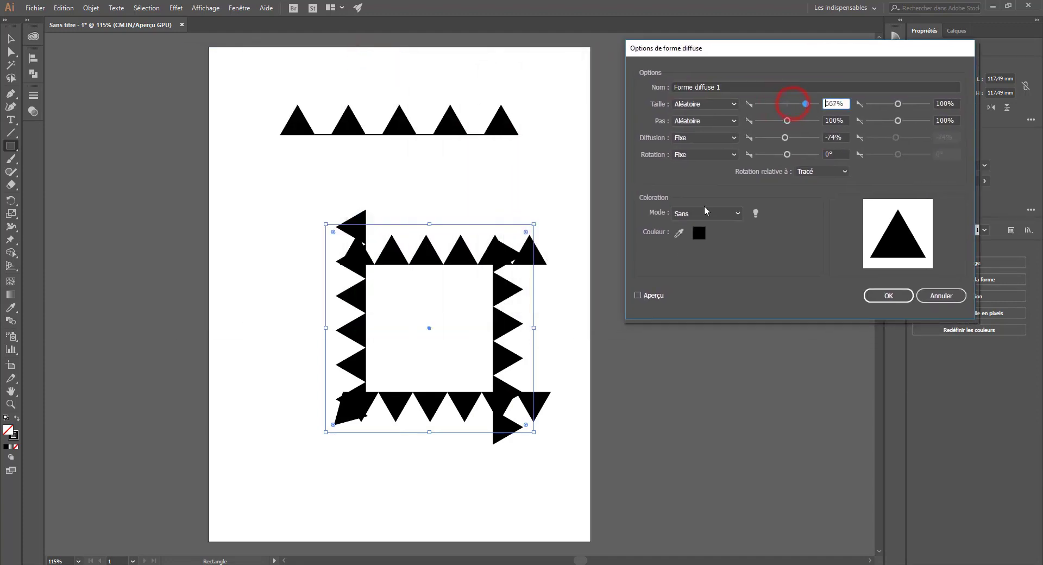
left_click(638, 295)
Set the scatter brush's random size to 80% and 130%, spacing (Pas) to 397%, diffusion to -240% and rotation to -77°
left_click_drag(798, 109, 783, 139)
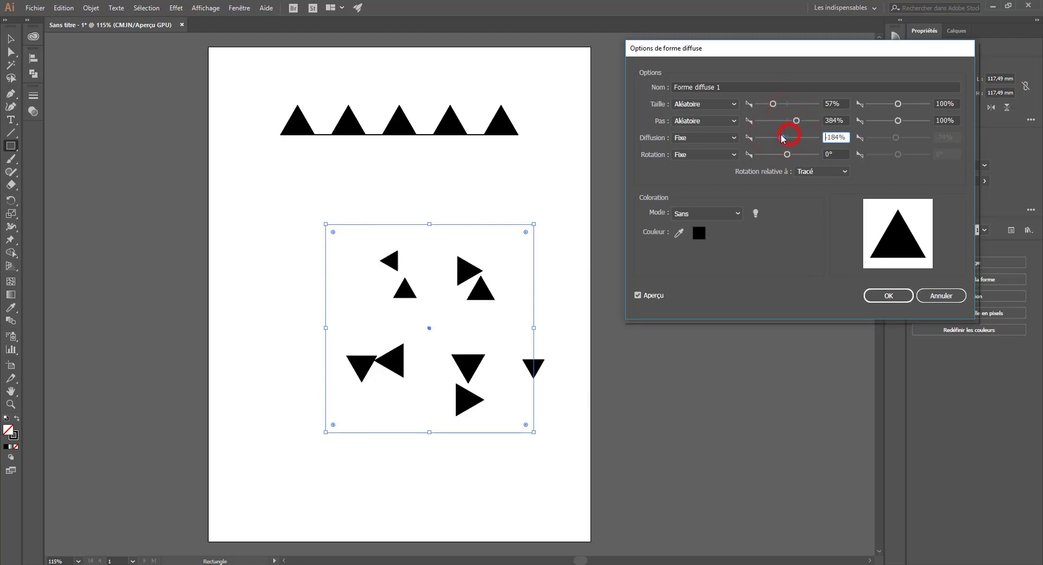
left_click(775, 103)
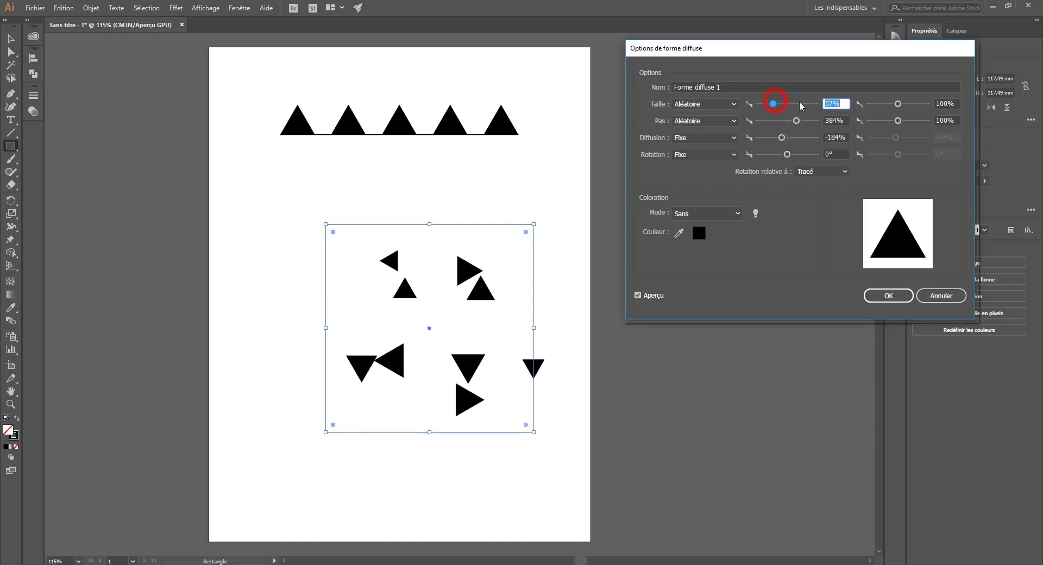
mouse_move(786, 103)
left_mouse_down()
mouse_move(805, 104)
mouse_move(780, 104)
left_mouse_up()
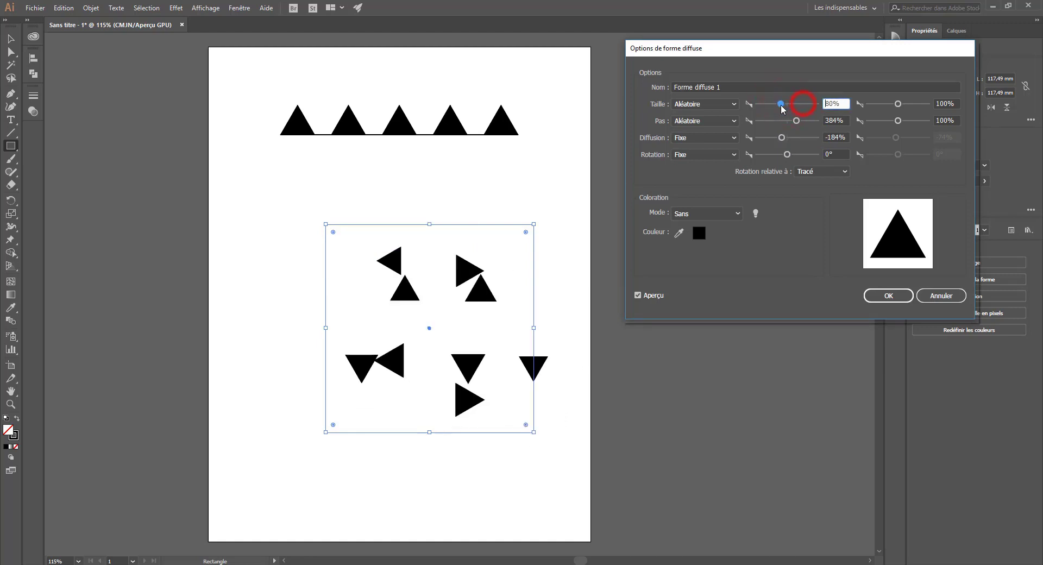
mouse_move(898, 104)
left_mouse_down()
mouse_move(913, 106)
mouse_move(899, 104)
left_mouse_up()
mouse_move(794, 123)
left_mouse_down()
mouse_move(775, 121)
mouse_move(797, 118)
left_mouse_up()
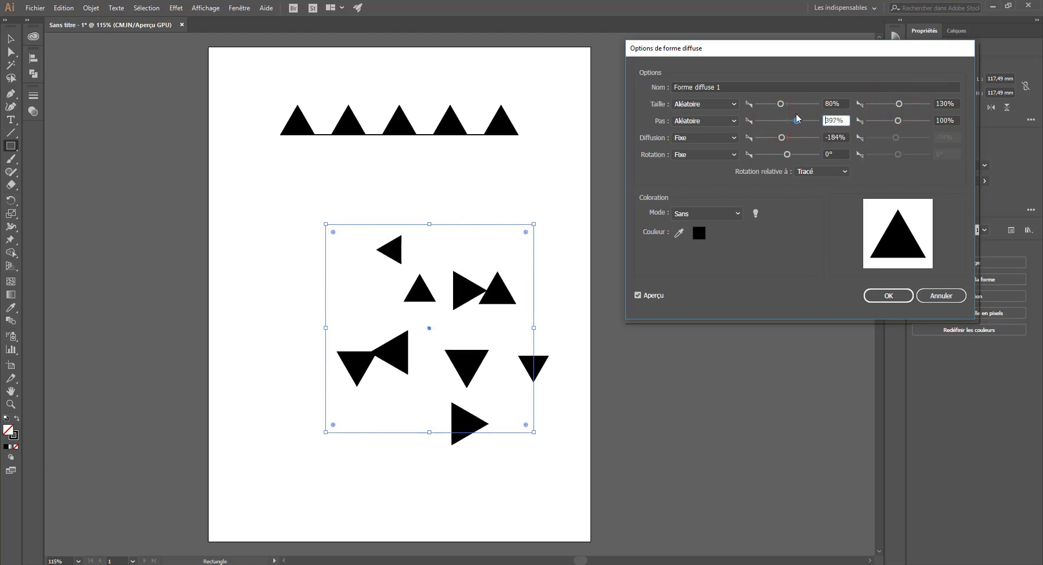
mouse_move(782, 138)
left_mouse_down()
mouse_move(796, 153)
mouse_move(774, 154)
left_mouse_up()
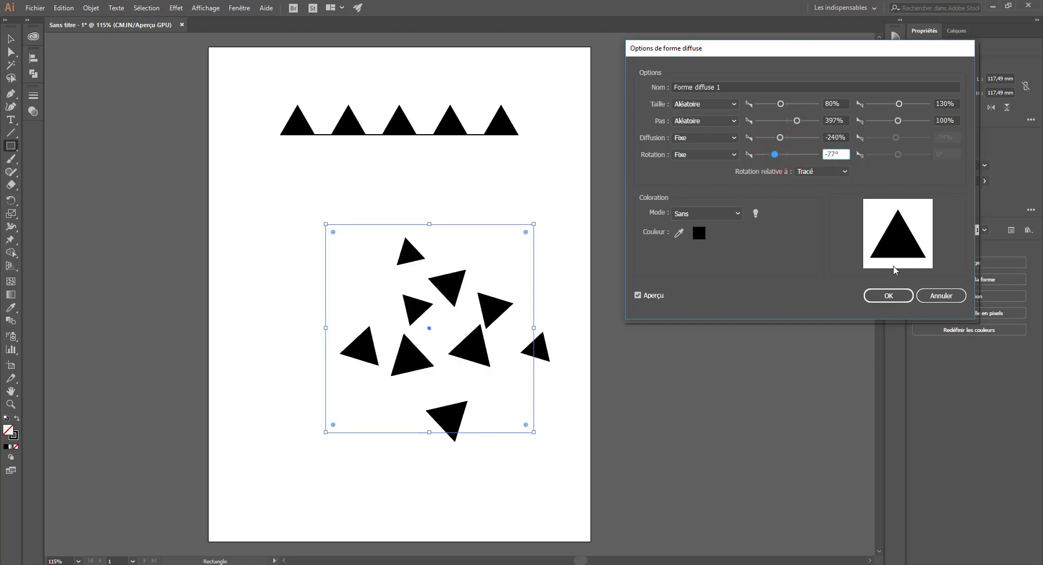
Save the scatter brush's options and apply the changes to the existing strokes
left_click(888, 295)
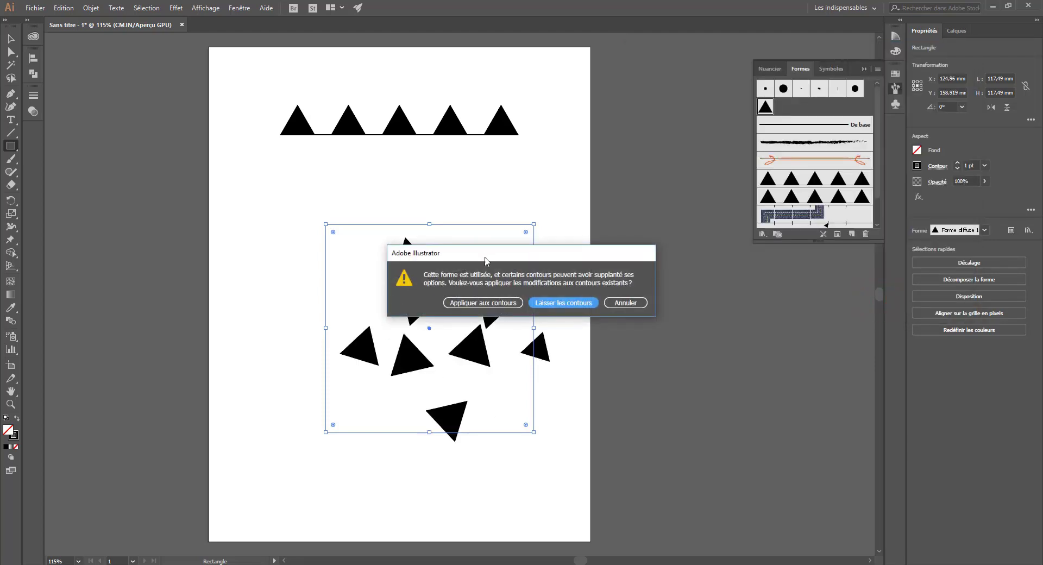
left_click_drag(485, 253, 441, 85)
left_click(436, 134)
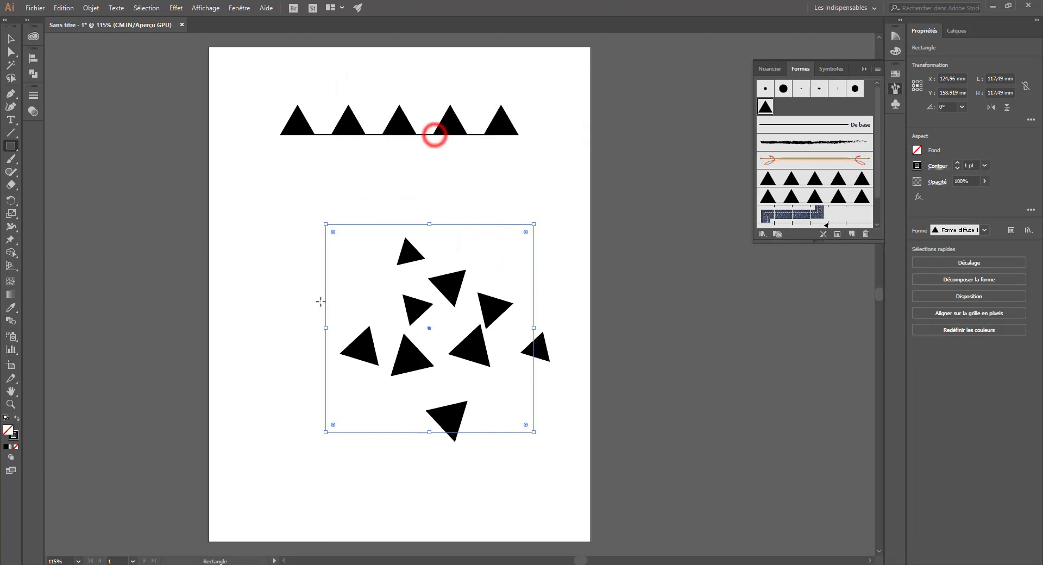
Select the square with the scattered triangles and move it up to about X 128 mm, Y 141 mm
left_click(10, 38)
left_click(298, 265)
mouse_move(392, 311)
left_mouse_down()
mouse_move(511, 288)
mouse_move(391, 276)
mouse_move(485, 284)
left_mouse_up()
mouse_move(516, 280)
left_mouse_down()
mouse_move(449, 366)
mouse_move(452, 344)
mouse_move(539, 311)
mouse_move(465, 302)
left_mouse_up()
left_click(496, 314)
Try the denim, triangle pattern and bristle brushes on the square, and apply the orange ornamental art brush
left_click(788, 217)
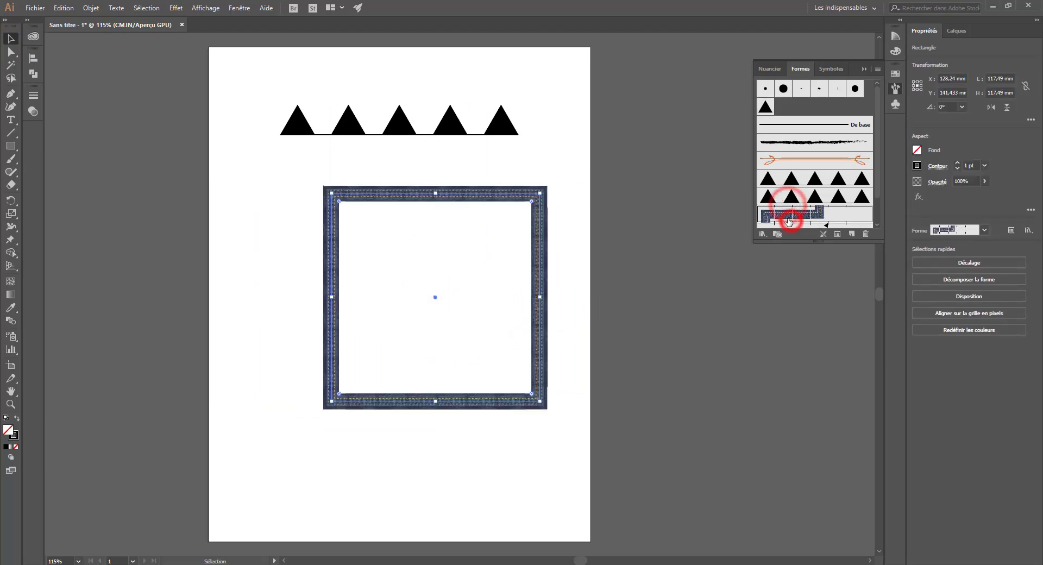
scroll(789, 222, "down", 2)
left_click(790, 200)
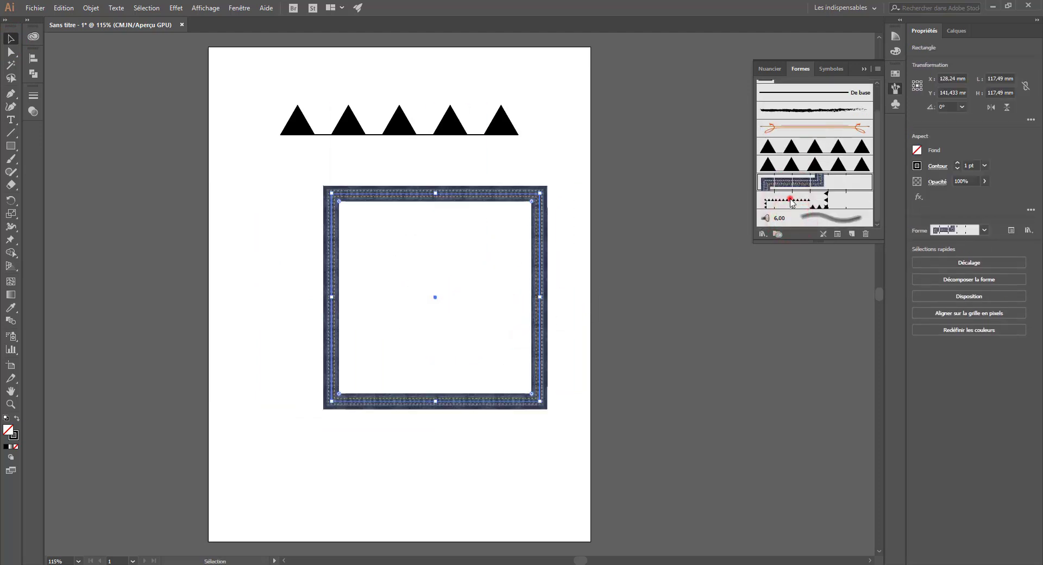
left_click(837, 206)
left_click(808, 217)
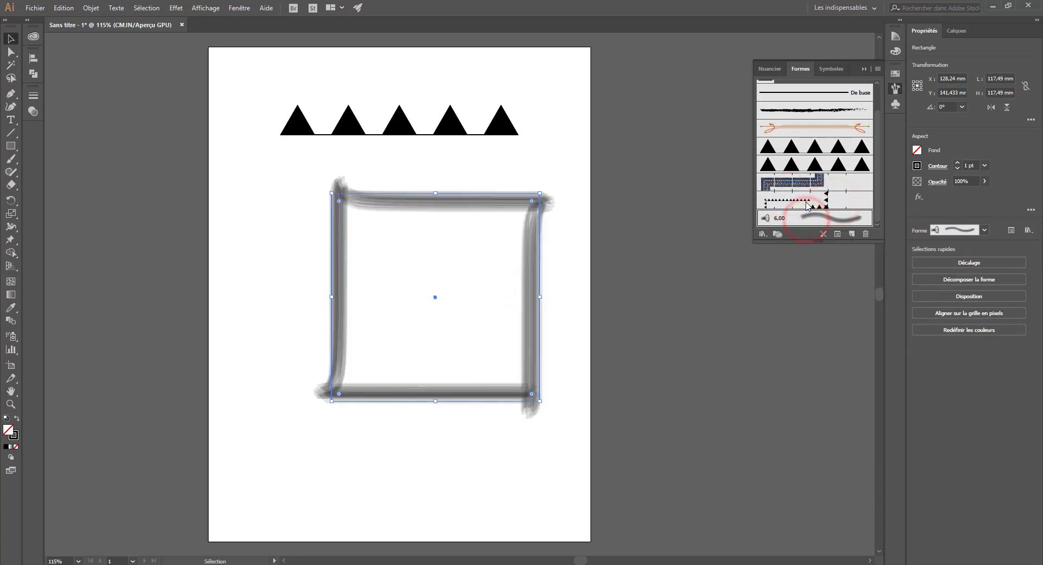
scroll(807, 206, "up", 2)
left_click(794, 161)
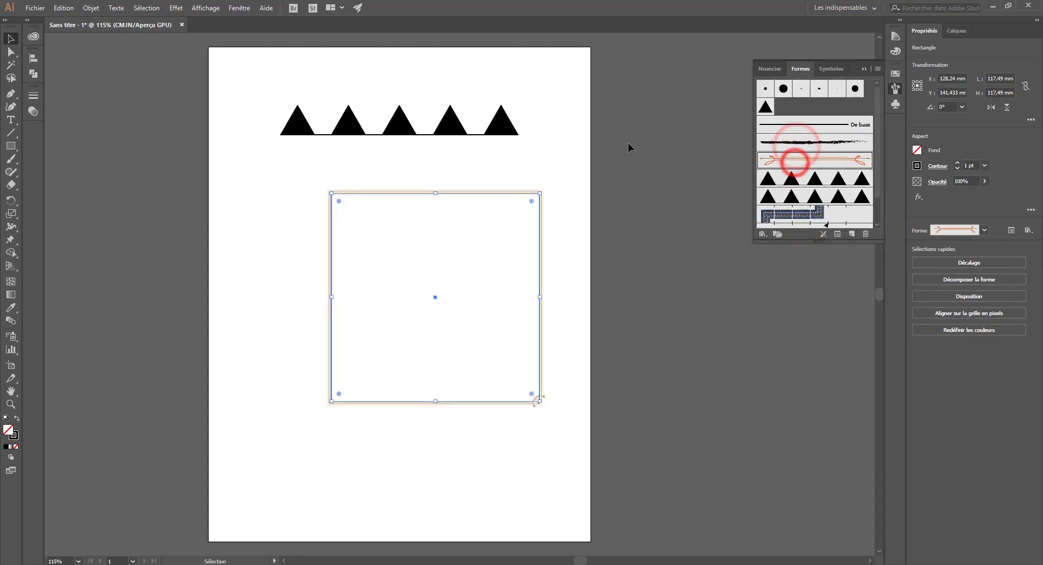
left_click(179, 200)
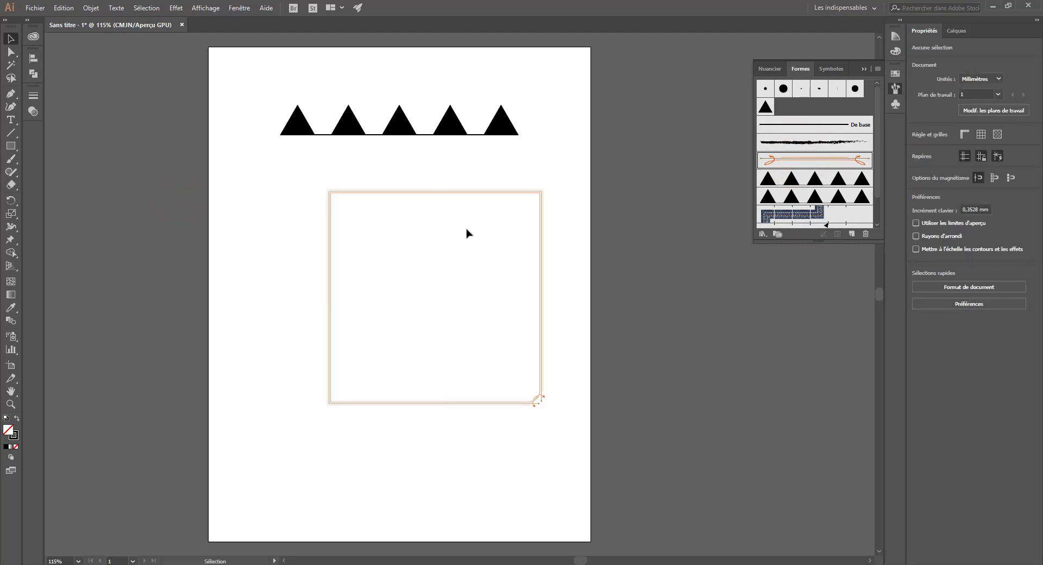